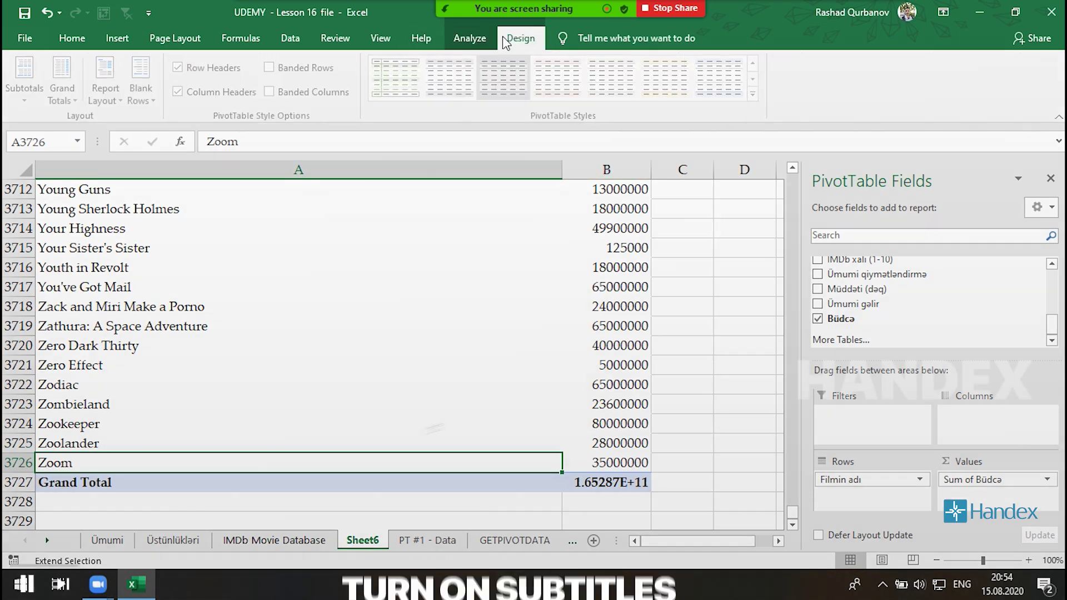
- Bring up the PivotTable design and style options for the film-budget pivot
left_click(503, 38)
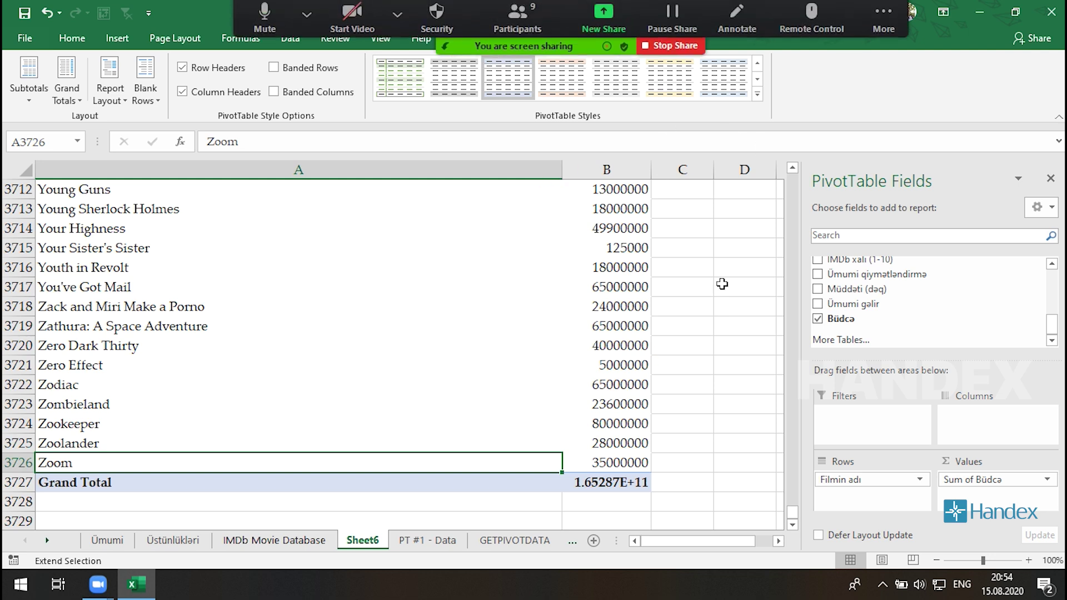
- Rebuild the rows as Janr with Filmin adı nested beneath, so films group by genre
left_click_drag(856, 481, 984, 328)
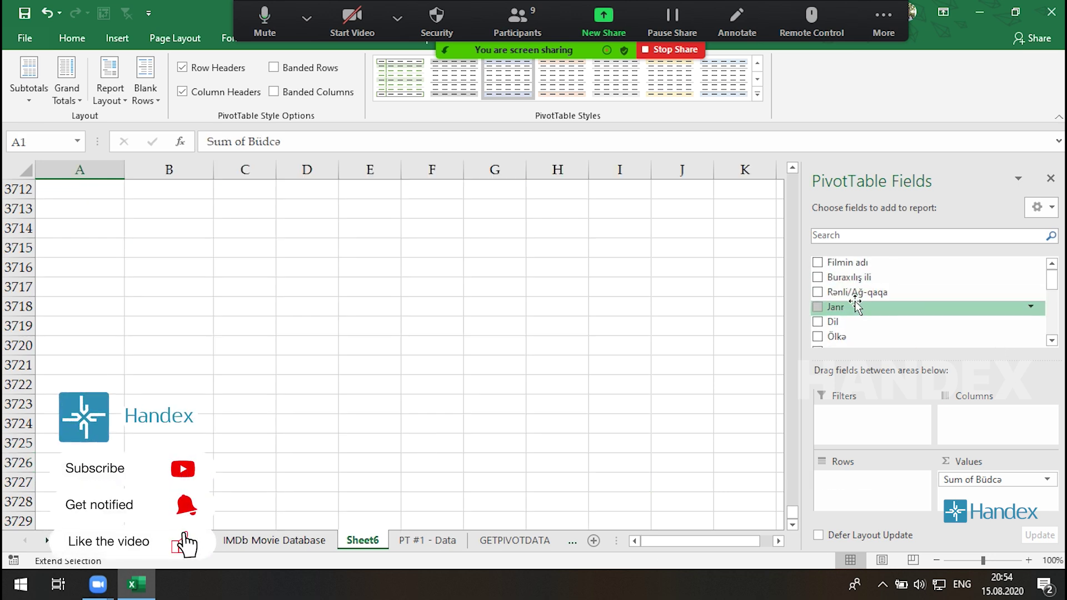
left_click_drag(851, 307, 878, 492)
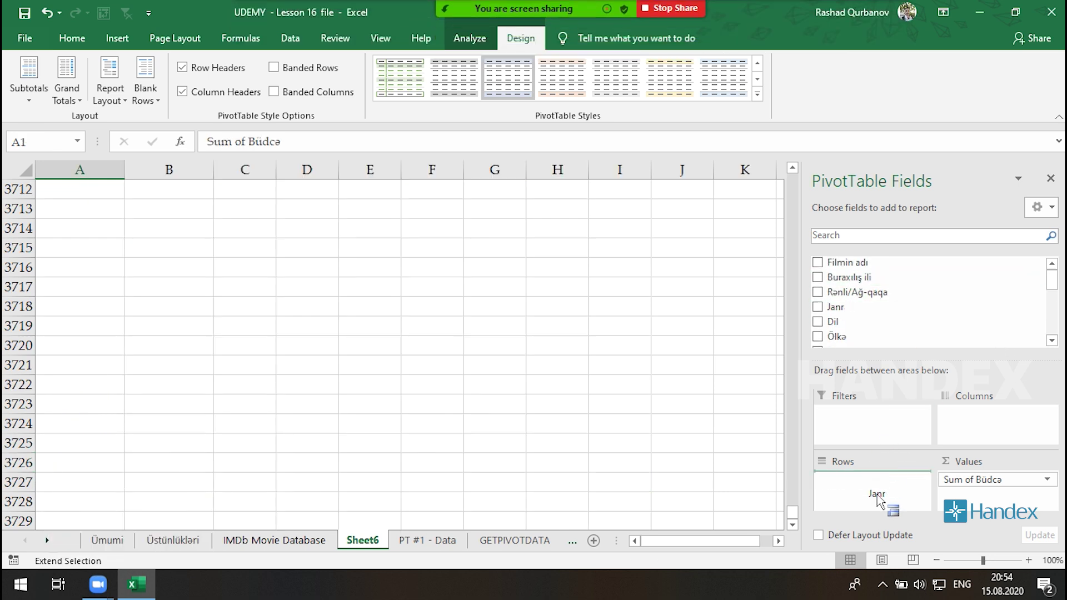
left_click_drag(847, 263, 873, 496)
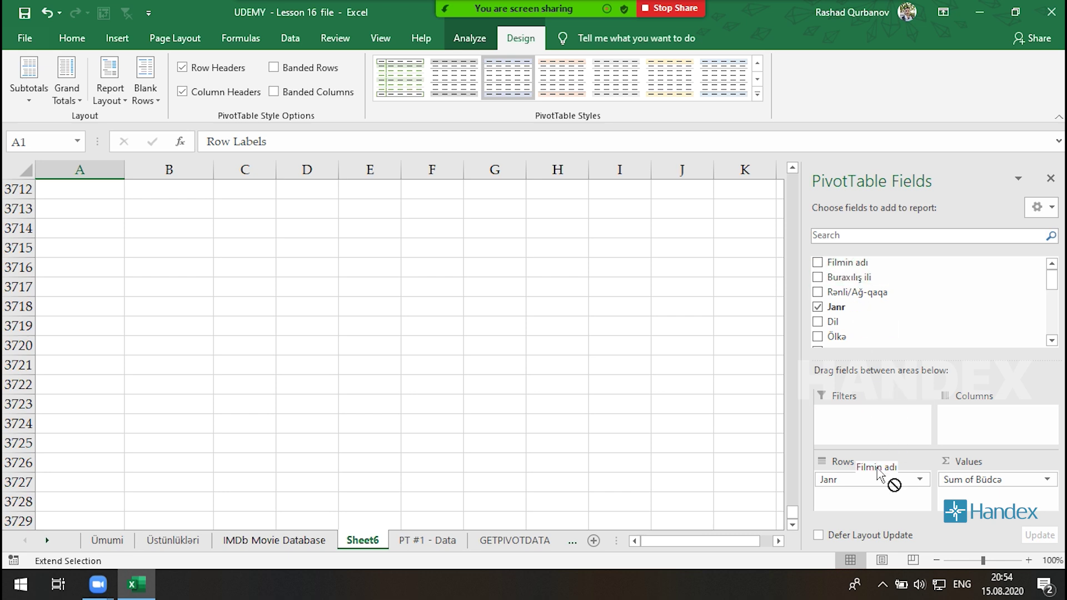
scroll(296, 339, "up", 20)
scroll(297, 339, "up", 20)
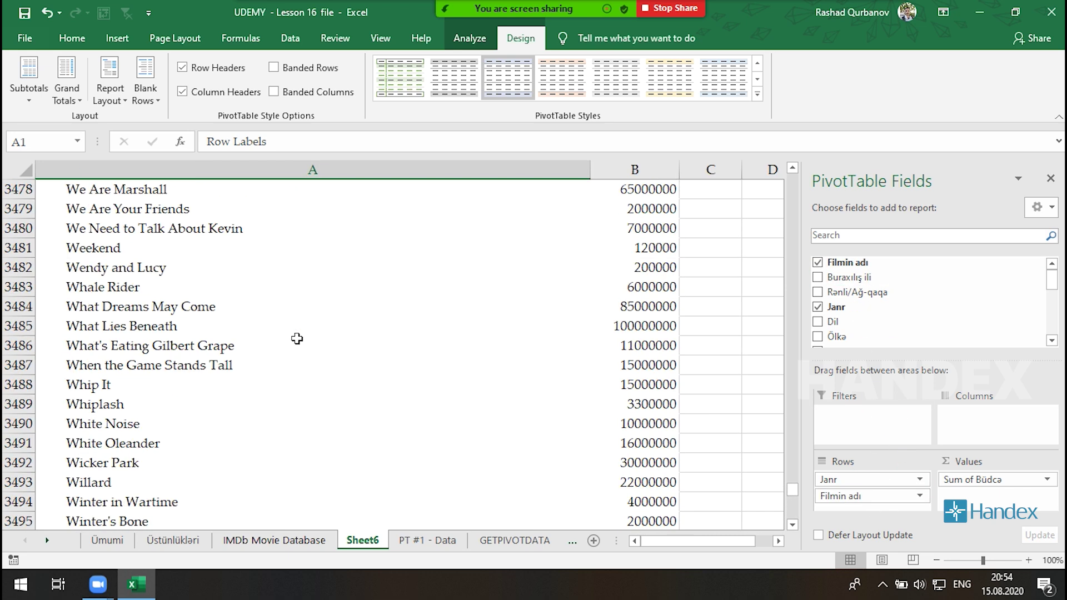
scroll(296, 338, "up", 20)
left_click_drag(793, 478, 792, 181)
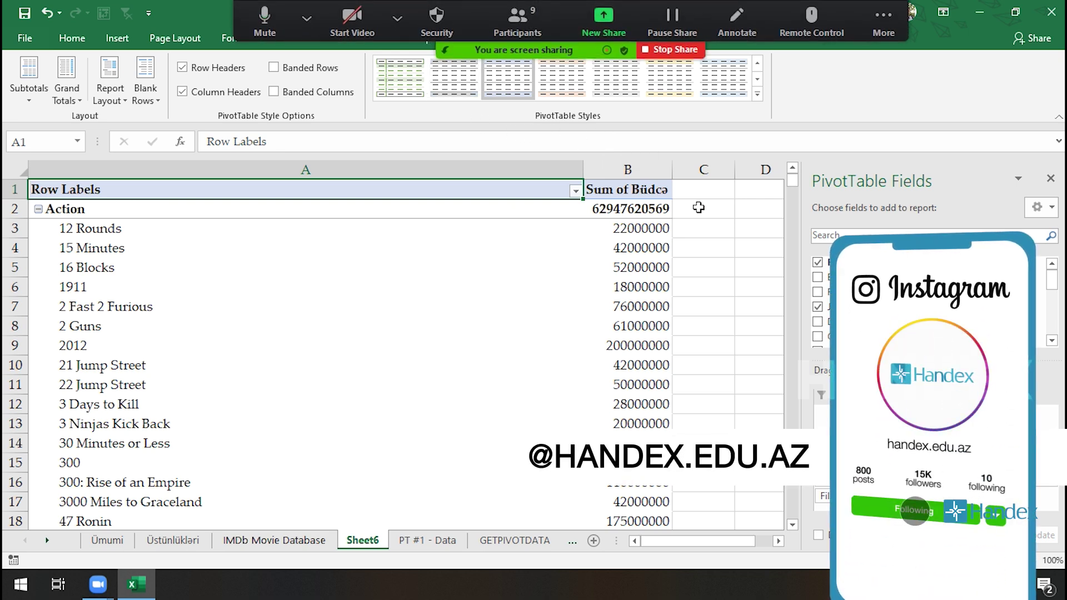
- Apply the orange medium PivotTable style after previewing a green one
left_click(757, 94)
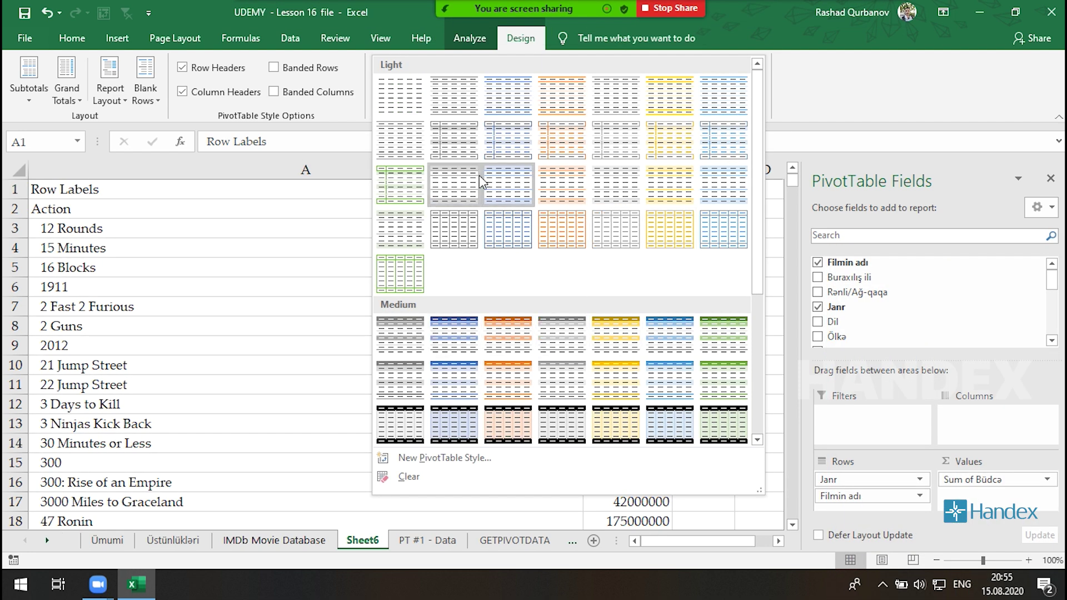
left_click(746, 346)
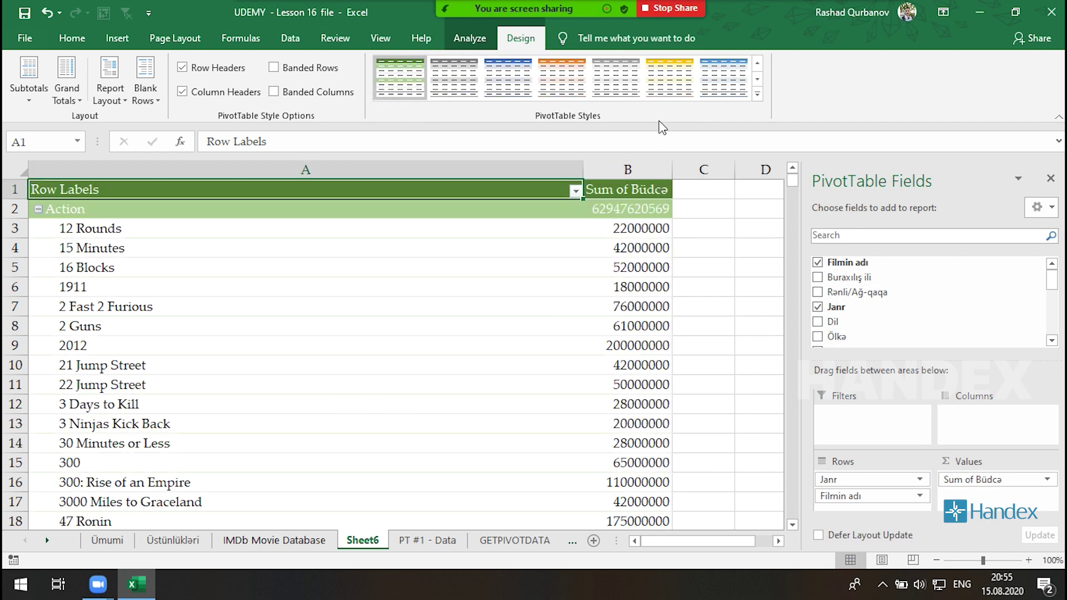
left_click(573, 90)
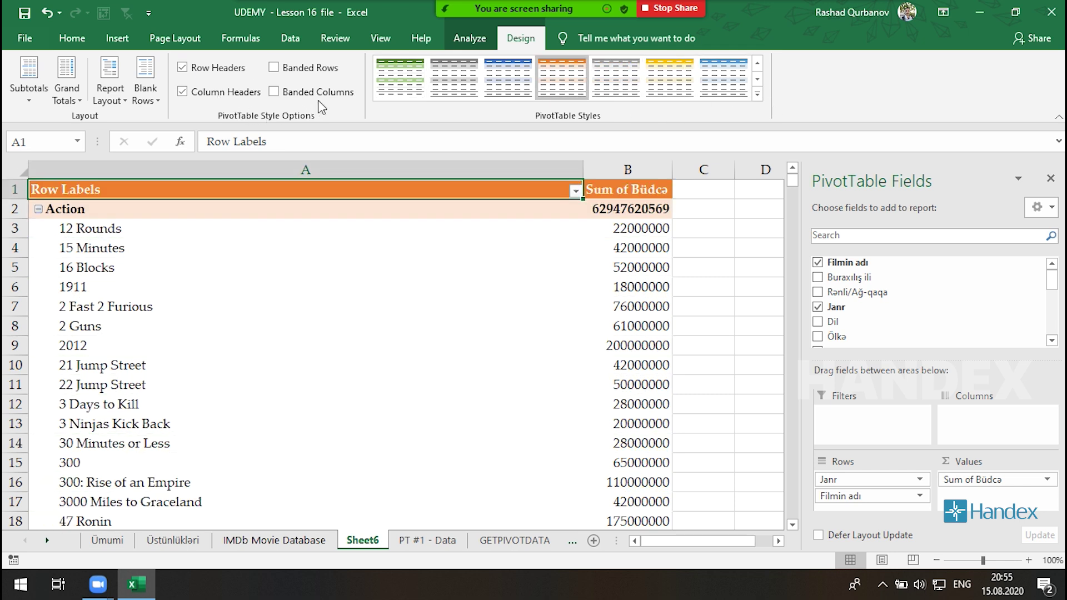
- Toggle Row Headers emphasis on the genre rows several times, leaving it on
left_click(222, 71)
left_click(221, 71)
left_click(221, 71)
left_click(221, 71)
left_click(221, 72)
left_click(221, 71)
- Review the orange-styled genre groups down the sheet, then switch Row Headers emphasis off
scroll(345, 310, "down", 6)
scroll(208, 359, "down", 9)
scroll(208, 359, "down", 12)
scroll(203, 372, "down", 20)
scroll(200, 384, "down", 20)
scroll(196, 406, "down", 20)
scroll(197, 406, "down", 20)
scroll(209, 408, "down", 3)
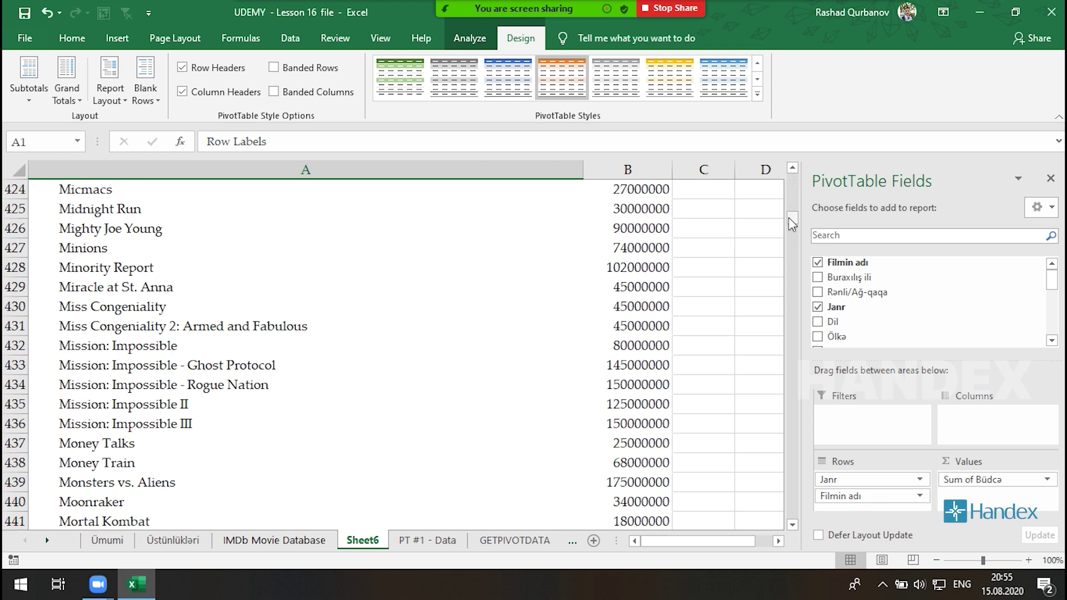
left_click_drag(788, 218, 792, 319)
scroll(311, 374, "down", 20)
scroll(270, 382, "down", 20)
scroll(270, 382, "down", 20)
scroll(214, 419, "down", 20)
scroll(219, 408, "down", 20)
scroll(262, 357, "down", 20)
scroll(247, 417, "down", 20)
scroll(246, 417, "down", 20)
scroll(212, 398, "up", 9)
scroll(129, 362, "down", 3)
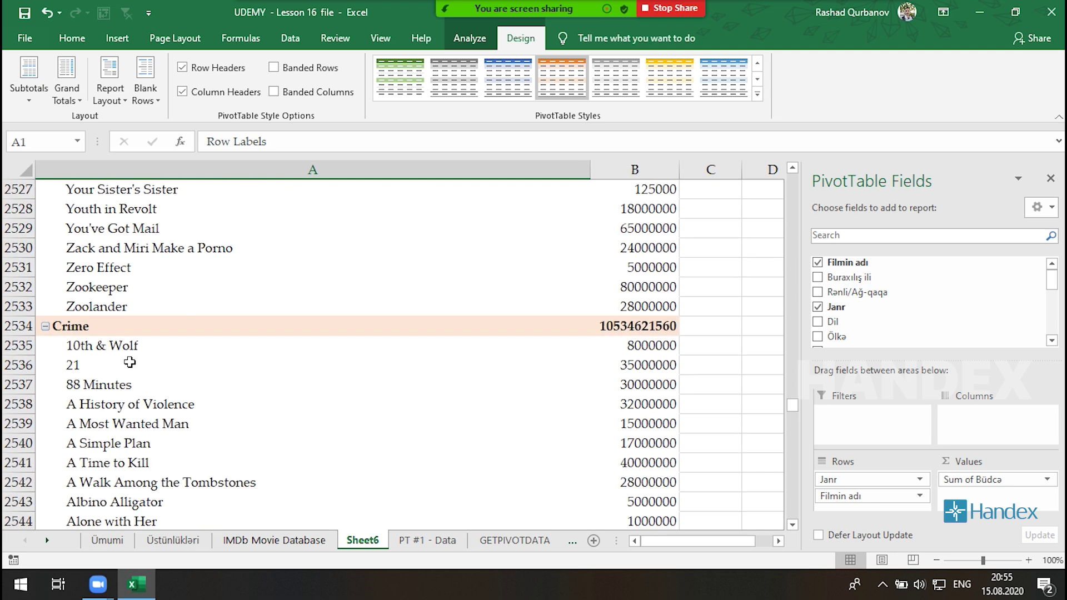
left_click(224, 69)
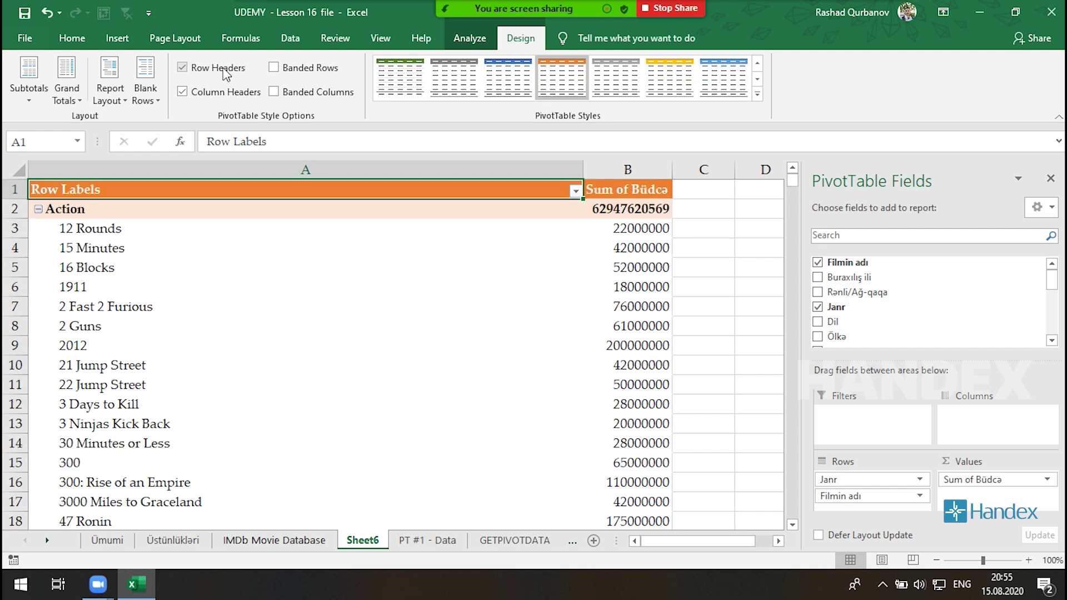
left_click(225, 71)
left_click(236, 96)
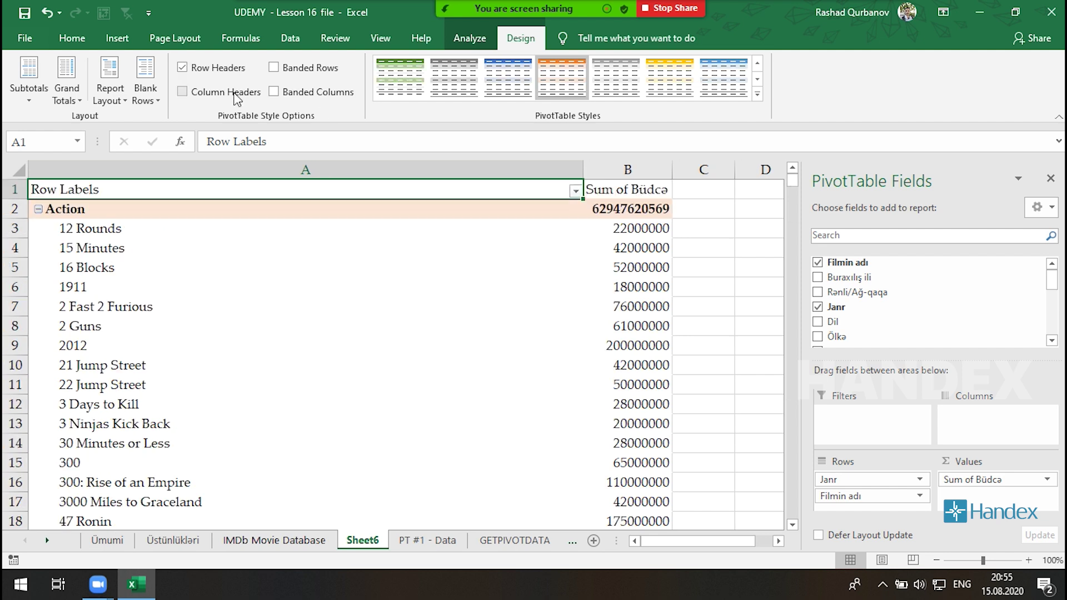
left_click(237, 96)
left_click(236, 95)
left_click(236, 96)
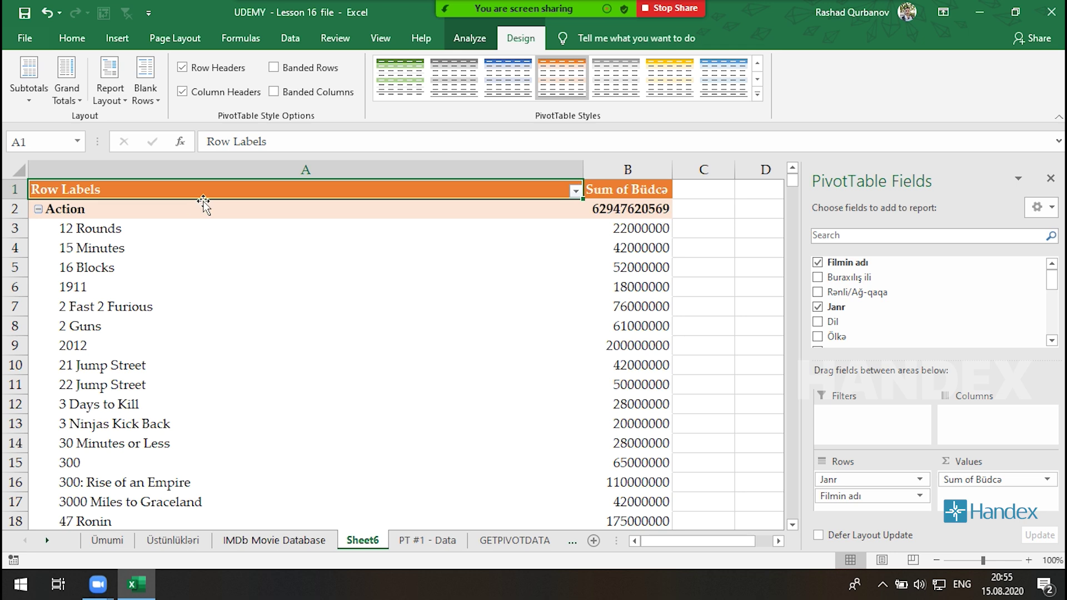
left_click(210, 94)
left_click(209, 94)
left_click(301, 71)
left_click(301, 71)
left_click(301, 72)
left_click(301, 71)
left_click(301, 71)
left_click(302, 71)
left_click(304, 94)
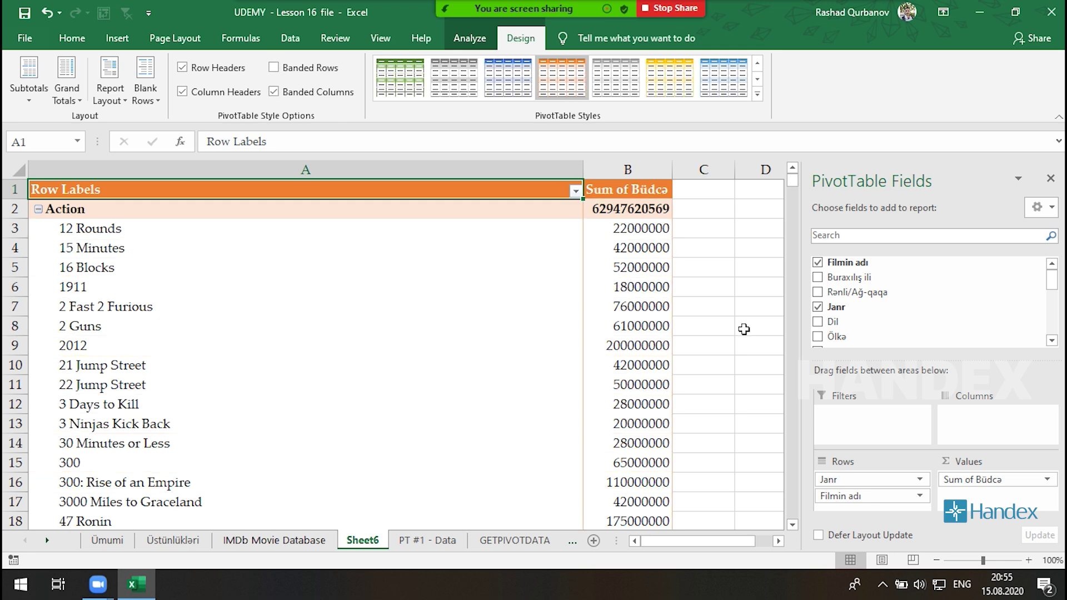
left_click(274, 91)
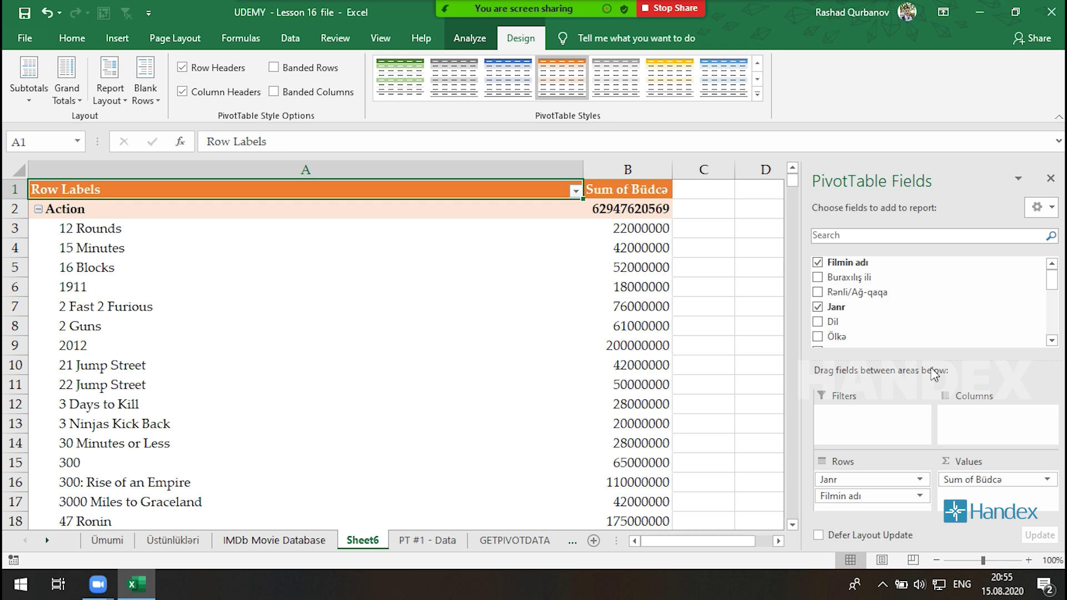
- Try a count of Filmin adı in Values and toggle banded columns, then remove the count
scroll(855, 328, "down", 1)
scroll(856, 311, "up", 1)
left_click_drag(847, 262, 999, 517)
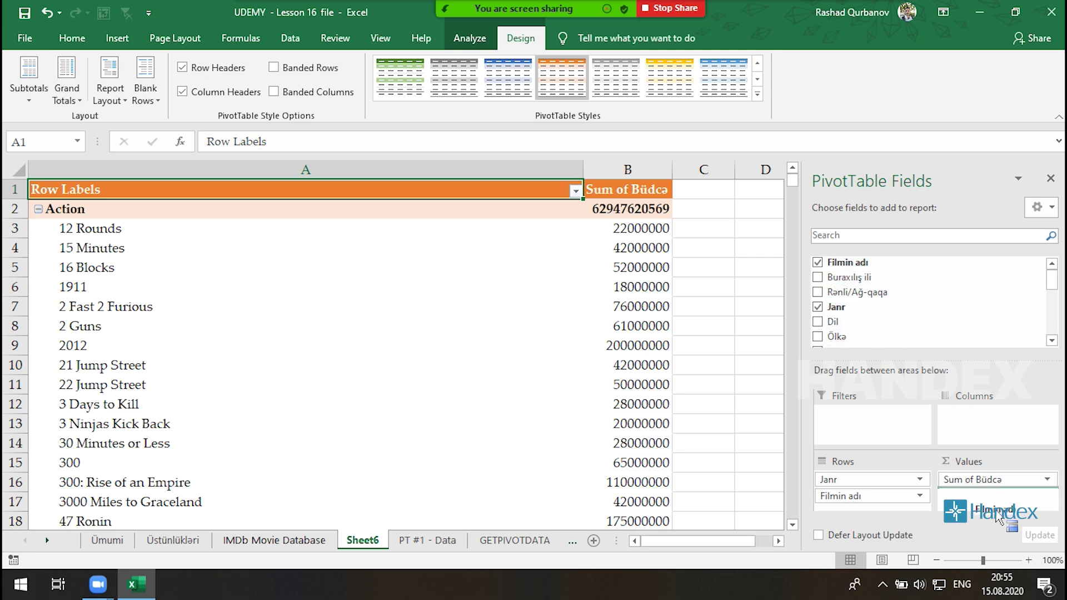
mouse_move(713, 542)
left_mouse_down()
mouse_move(729, 543)
mouse_move(257, 107)
left_mouse_up()
left_click(305, 97)
double_click(304, 98)
left_click(304, 97)
left_click_drag(1019, 496, 961, 305)
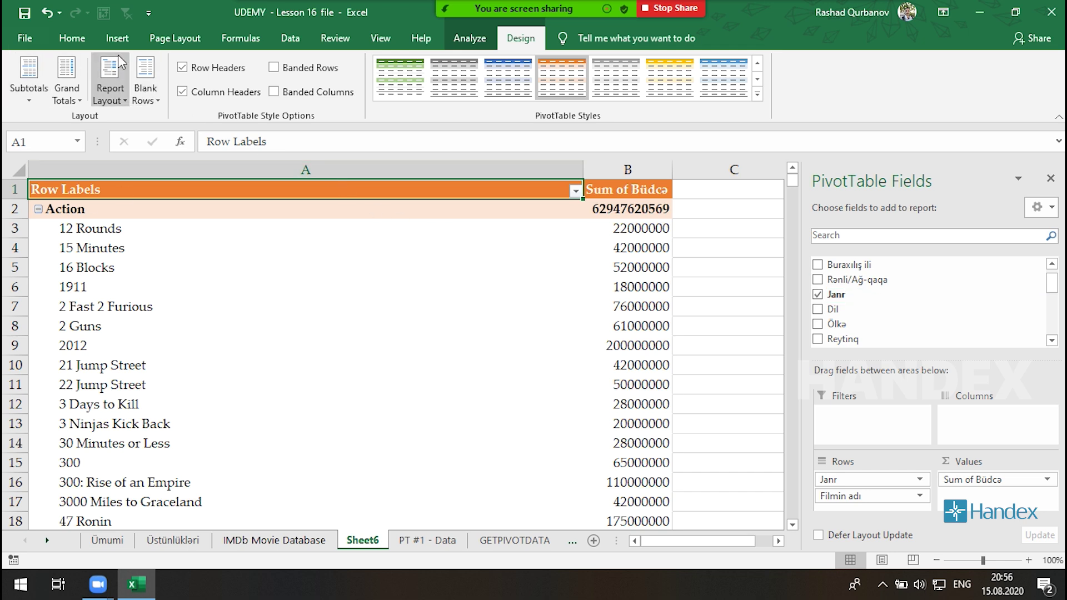
- Replace Filmin adı in Rows with Dil nested under Janr
left_click_drag(850, 496, 945, 339)
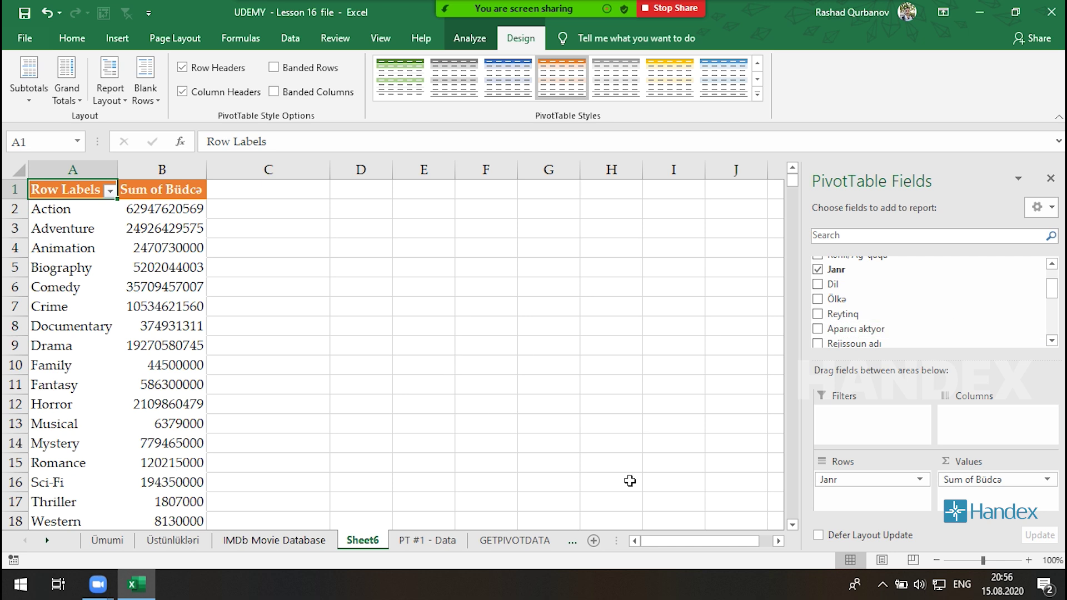
scroll(889, 311, "up", 1)
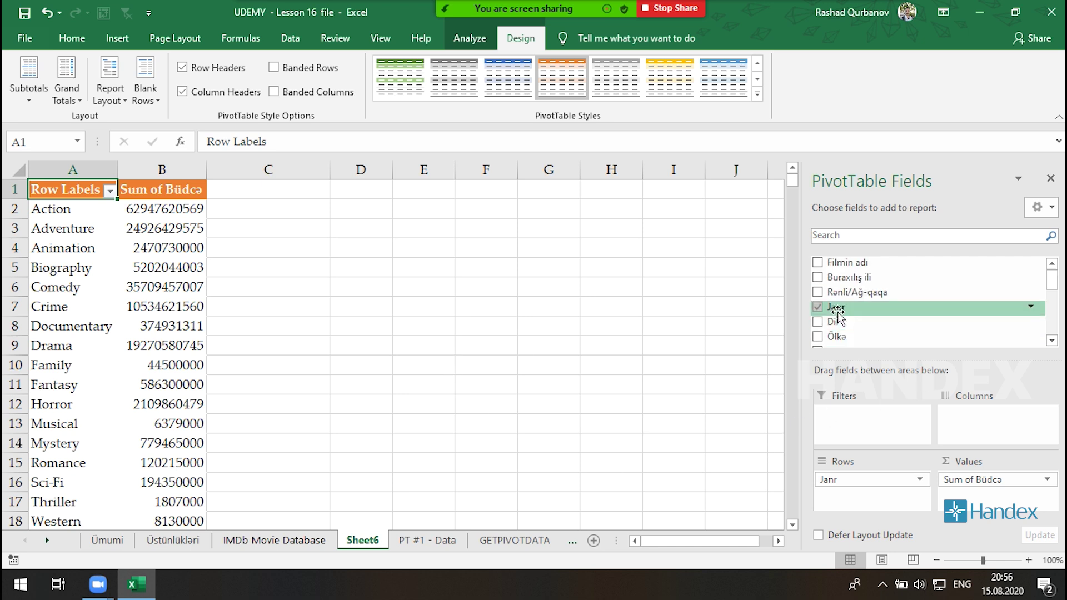
left_click_drag(840, 323, 881, 498)
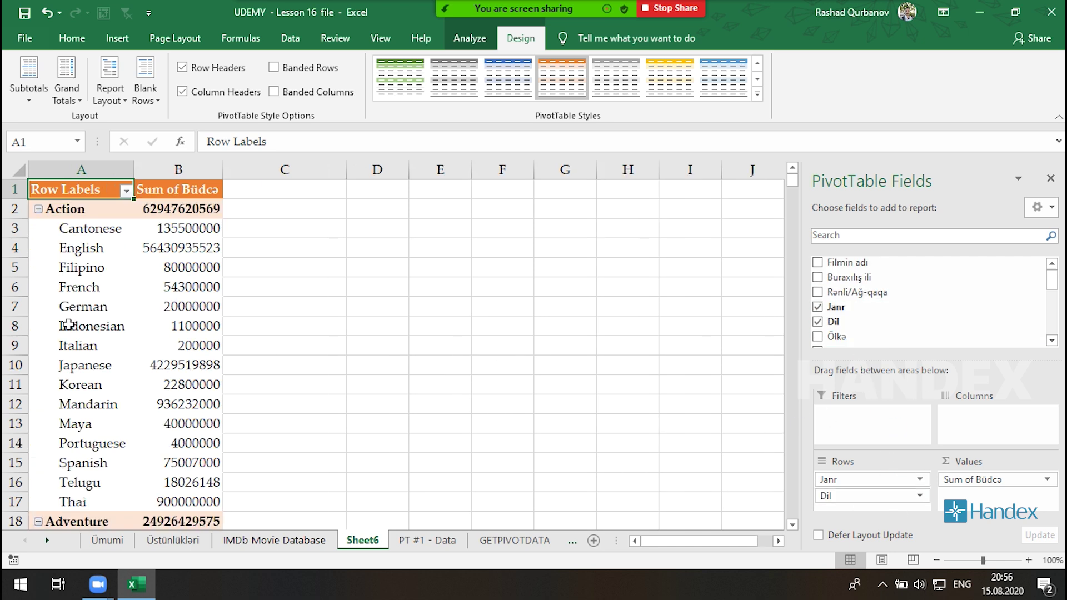
scroll(148, 356, "down", 6)
scroll(148, 356, "down", 6)
scroll(203, 407, "down", 6)
scroll(203, 407, "up", 18)
left_click(145, 100)
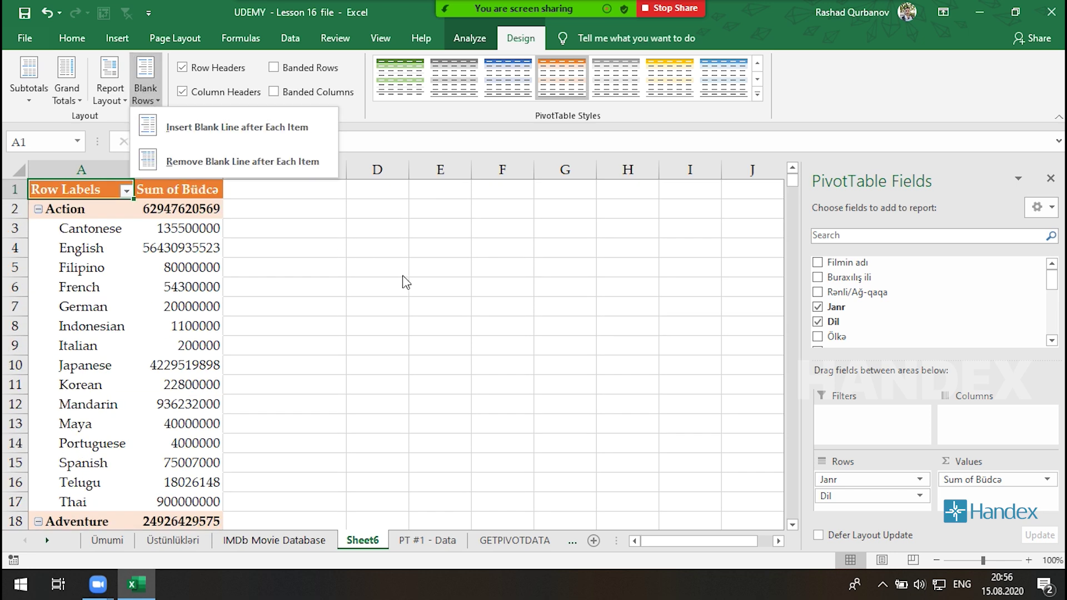
left_click(527, 302)
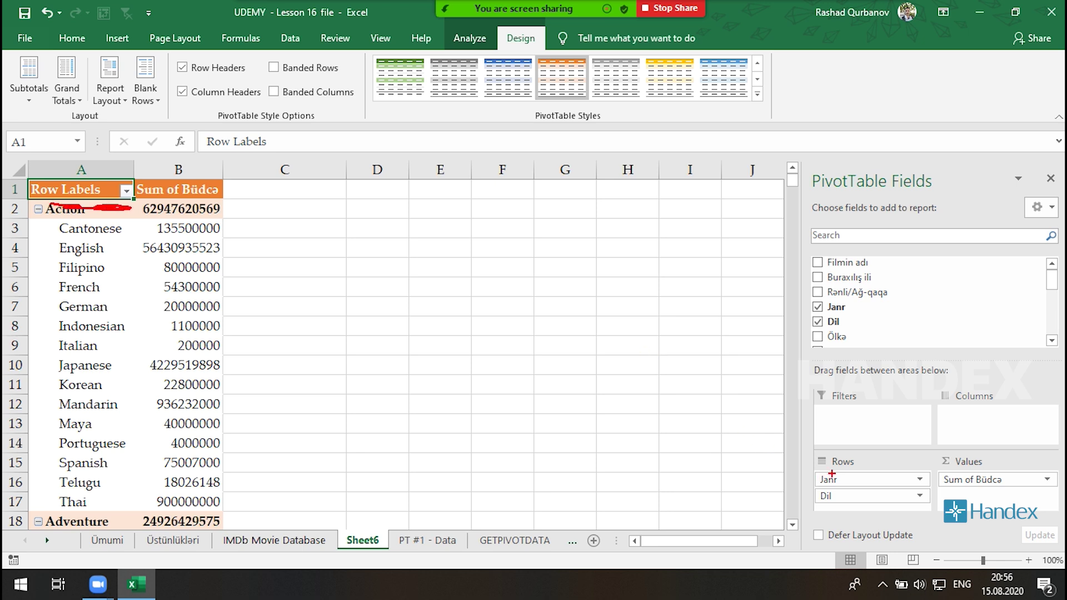
left_click_drag(837, 466, 806, 462)
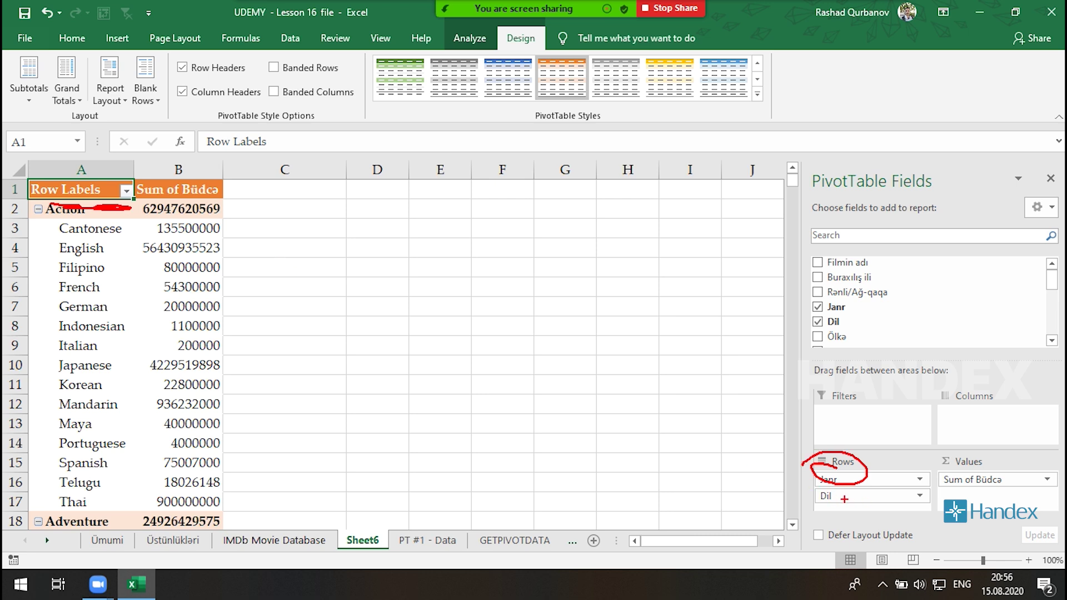
left_click(146, 91)
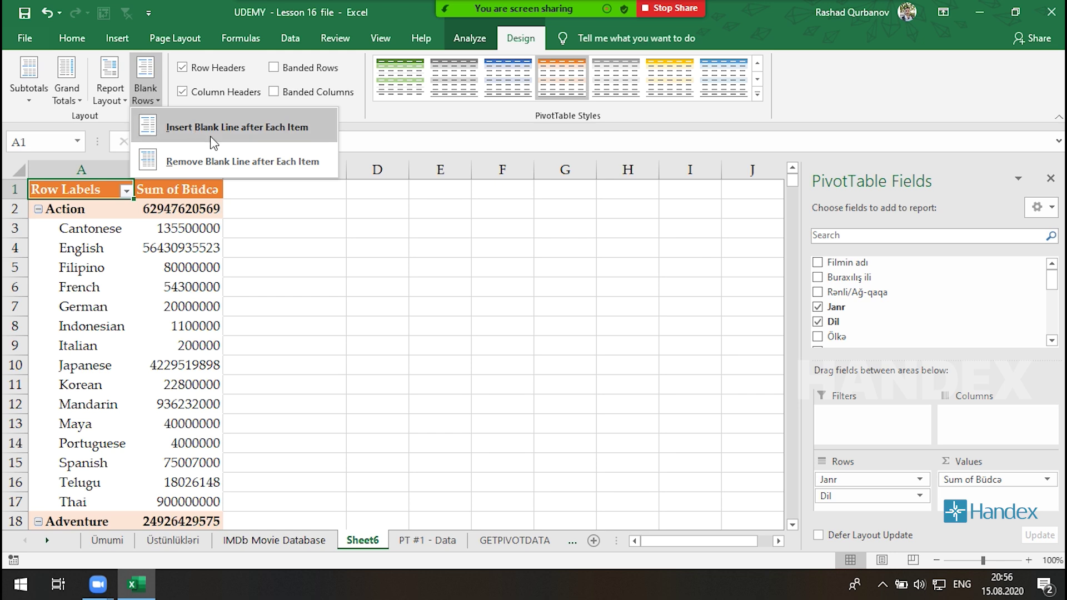
left_click(245, 161)
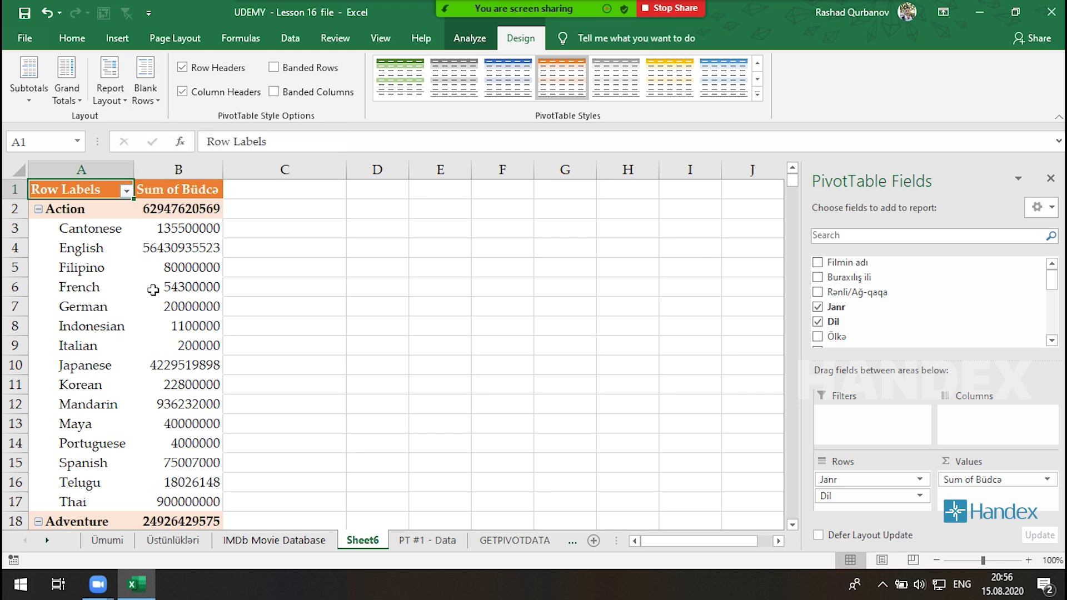
scroll(164, 302, "down", 3)
scroll(112, 311, "up", 3)
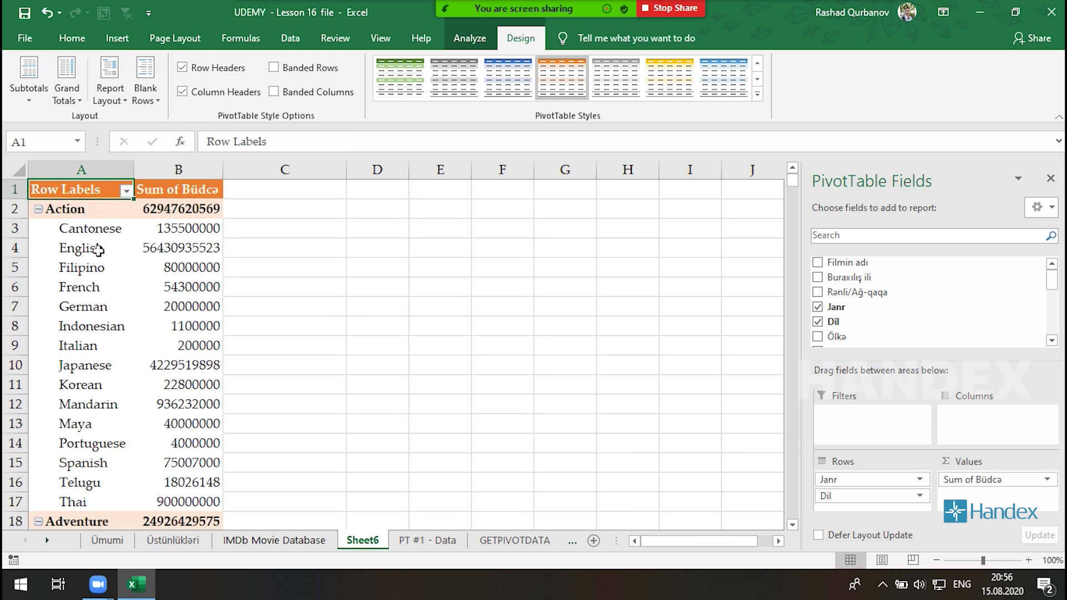
left_click(25, 214)
scroll(20, 328, "down", 3)
left_click(14, 346)
scroll(14, 345, "down", 6)
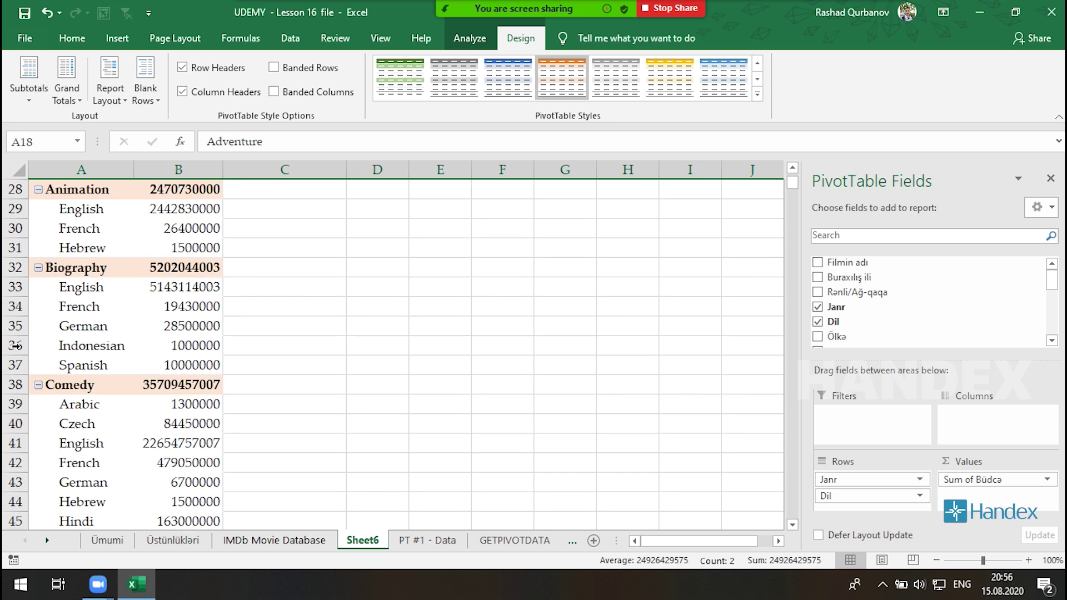
scroll(105, 250, "up", 9)
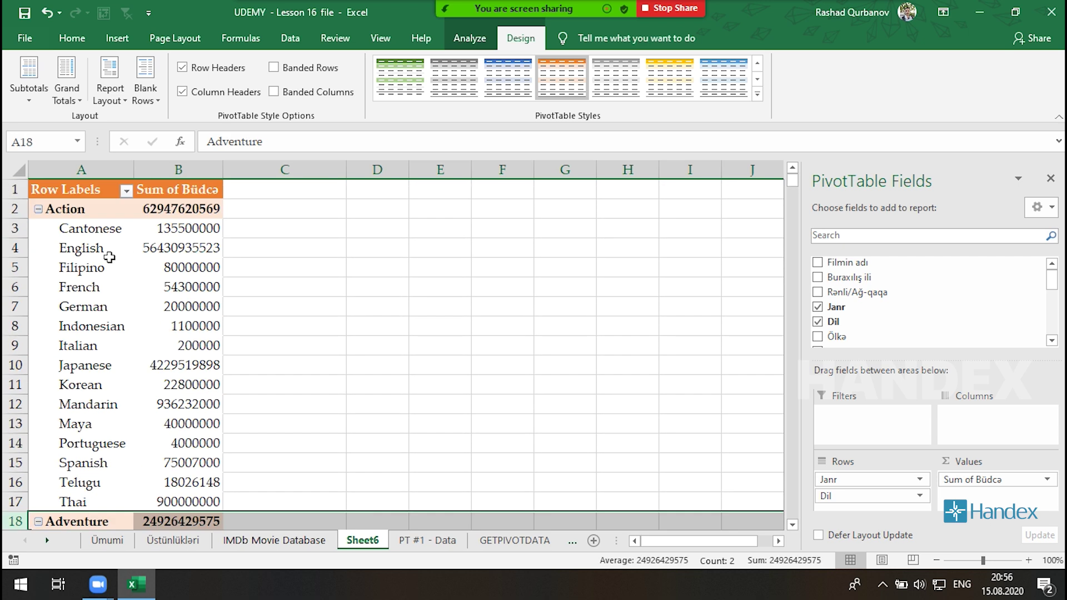
left_click(132, 245)
- Insert a blank line after each genre and check the gaps after Action, Adventure and Animation
left_click(142, 89)
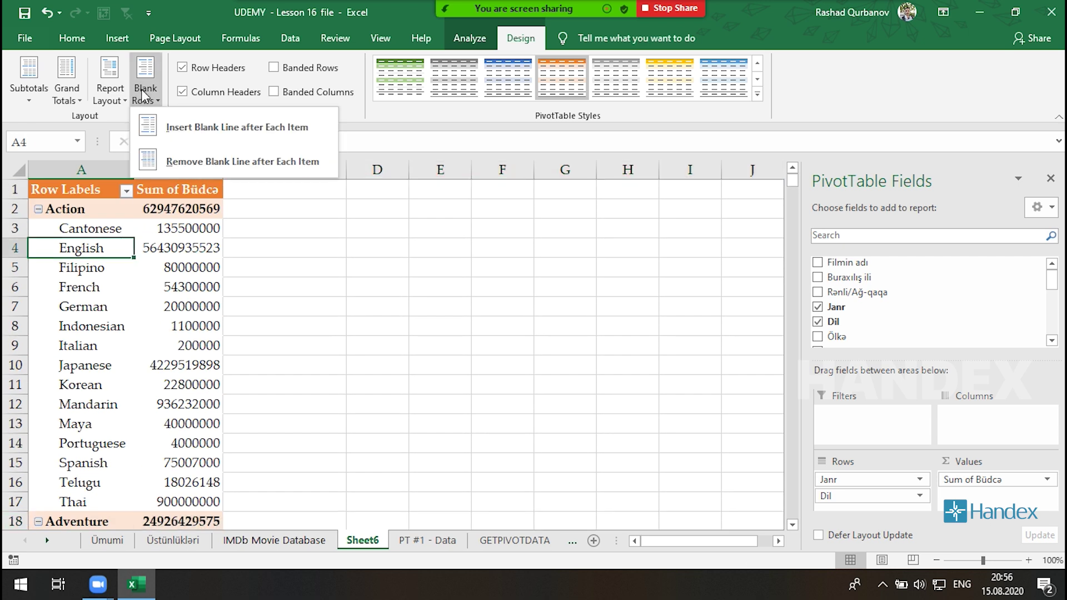
left_click(189, 120)
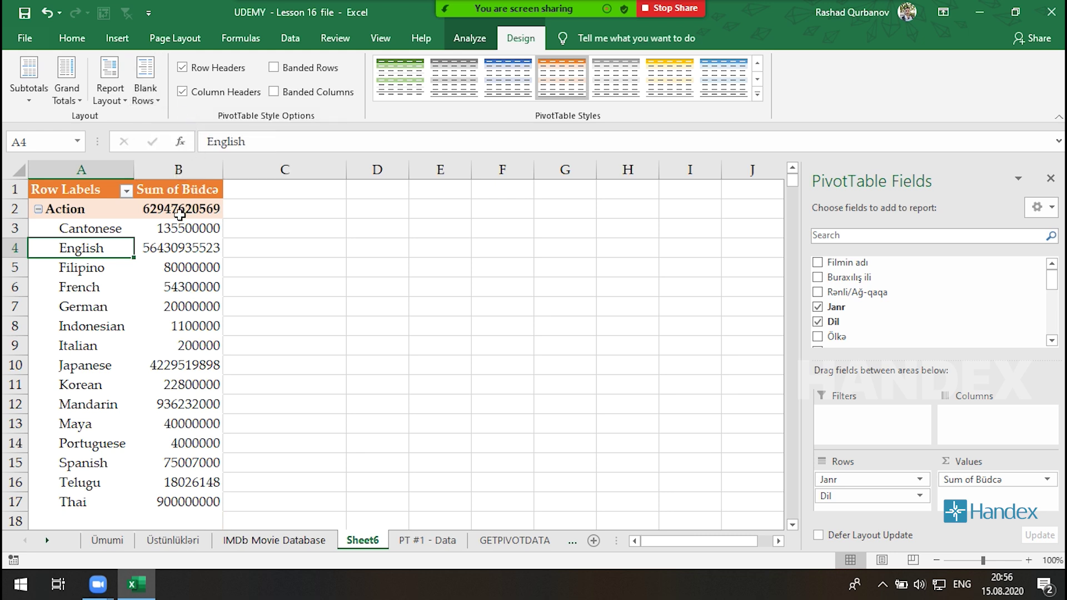
left_click(15, 209)
scroll(39, 248, "down", 3)
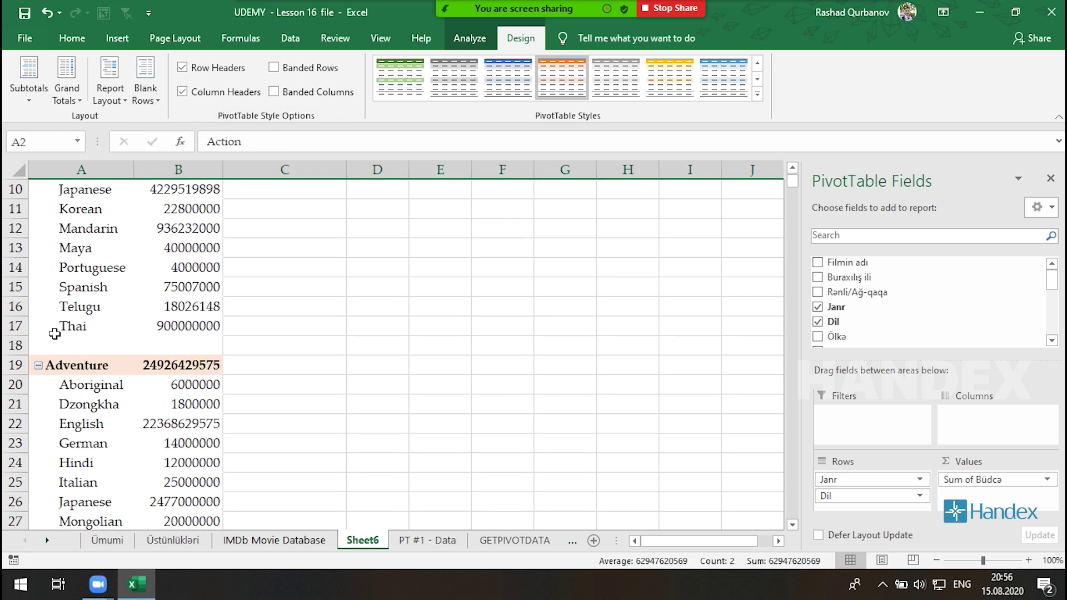
left_click_drag(17, 328, 17, 347)
left_click(17, 347)
scroll(31, 250, "down", 3)
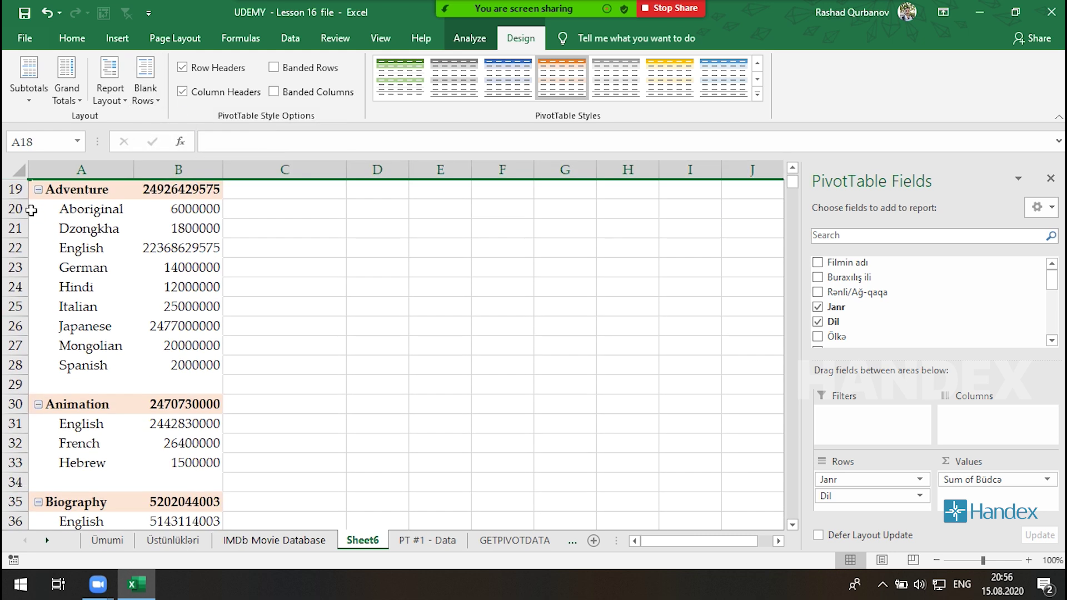
left_click(16, 384)
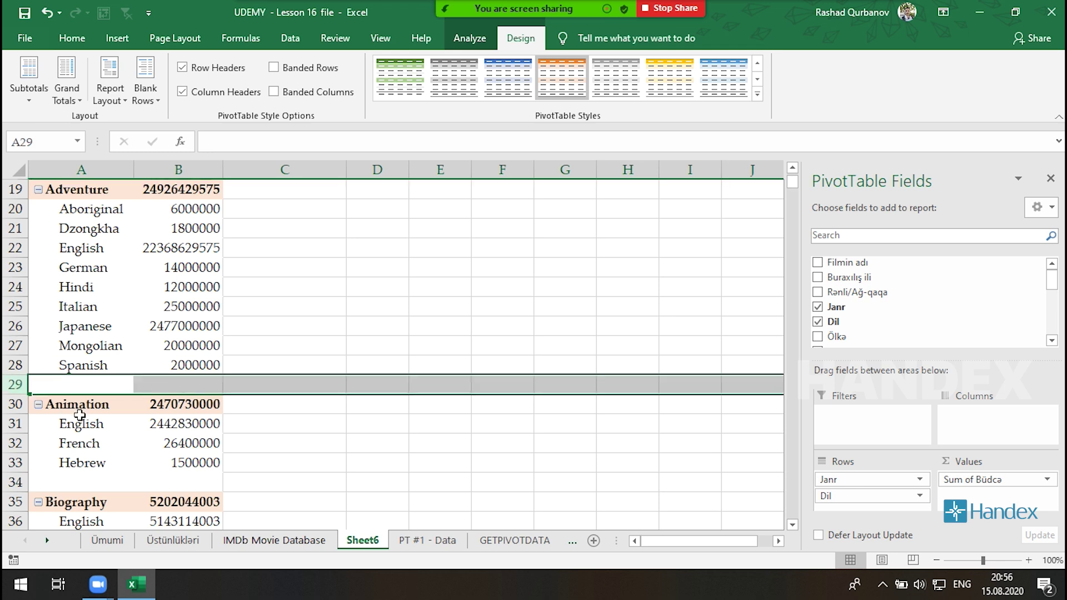
left_click(27, 479)
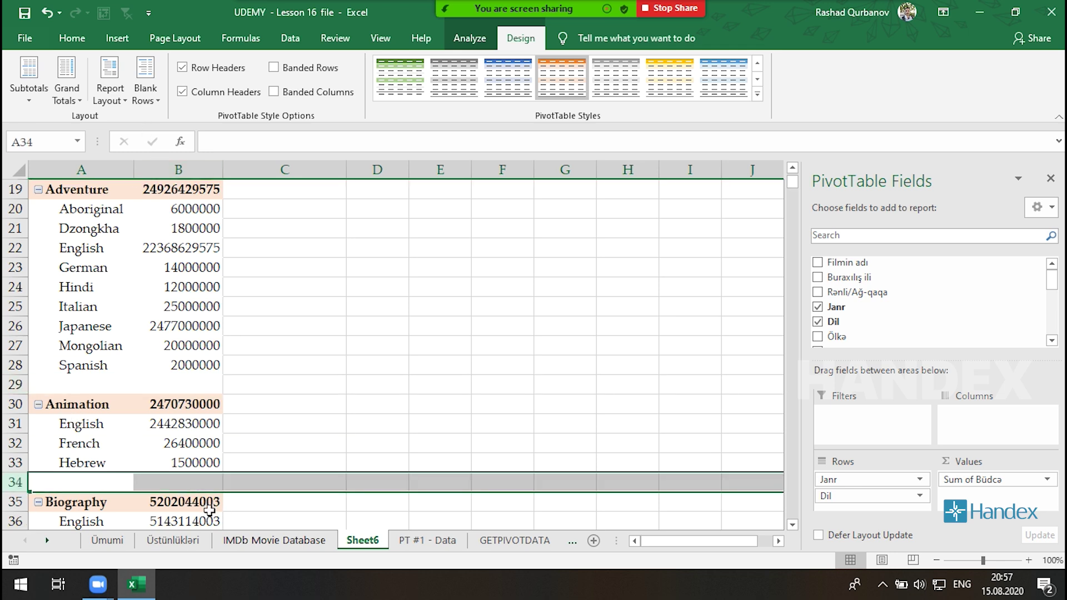
- Remove the blank line after each genre item
left_click(149, 103)
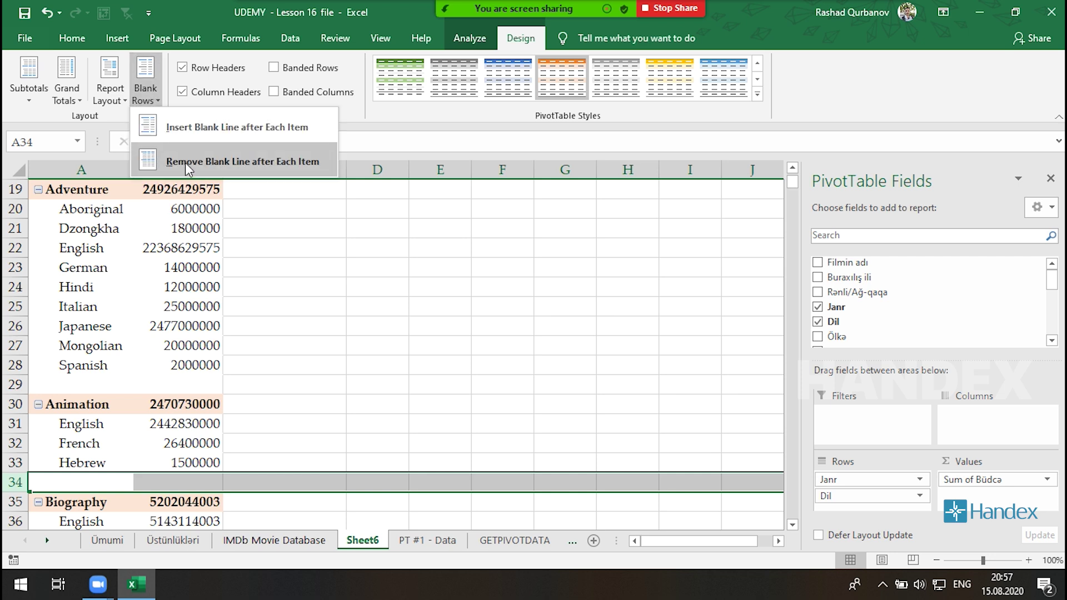
left_click(167, 160)
scroll(199, 333, "up", 6)
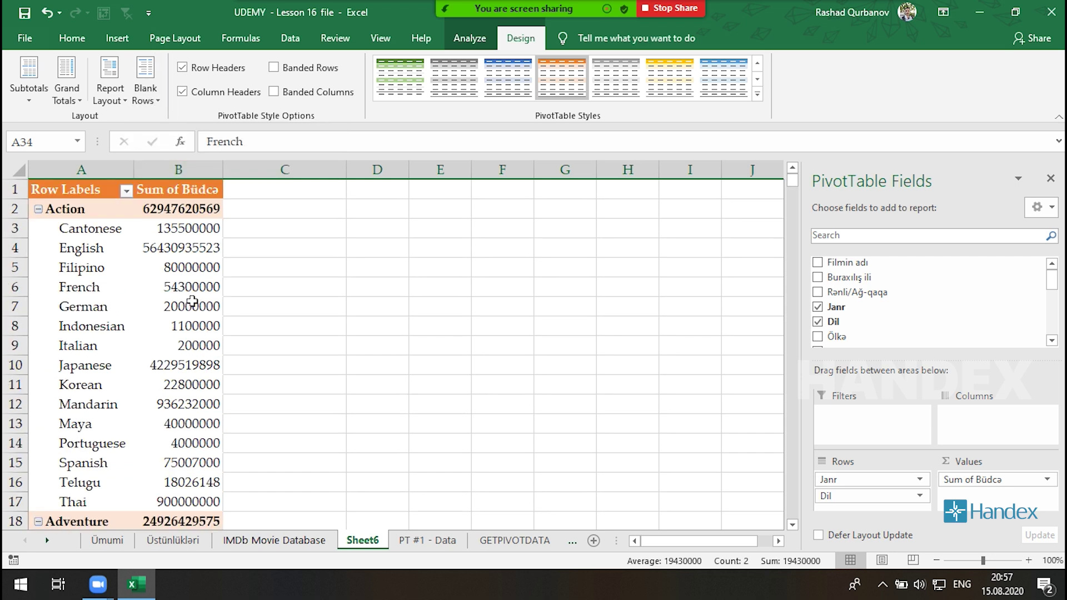
left_click(143, 102)
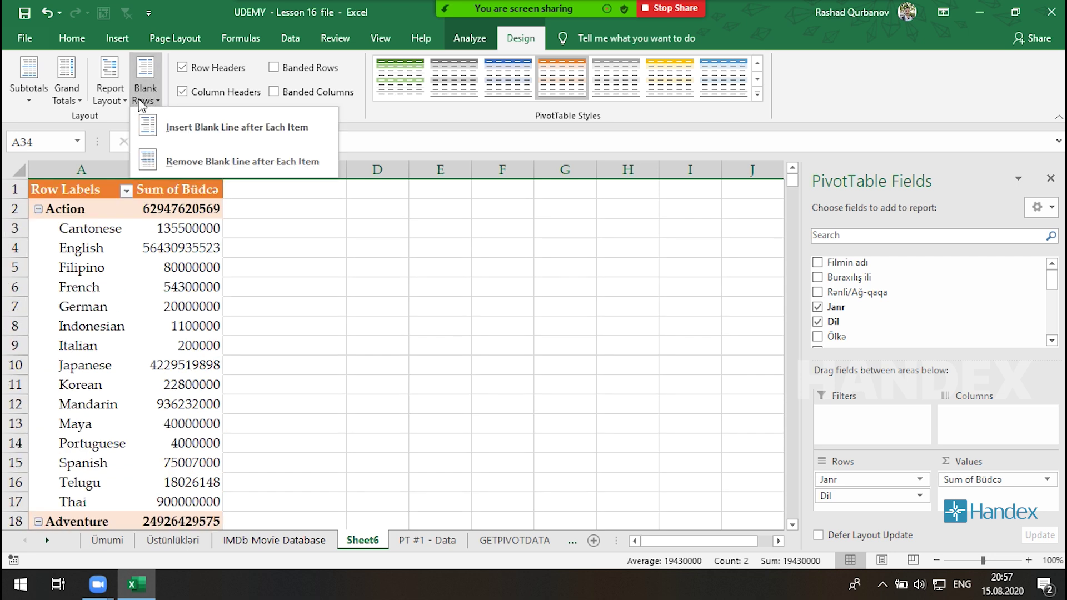
- Nest the Ölkə country field under Dil in the pivot rows
left_click(139, 100)
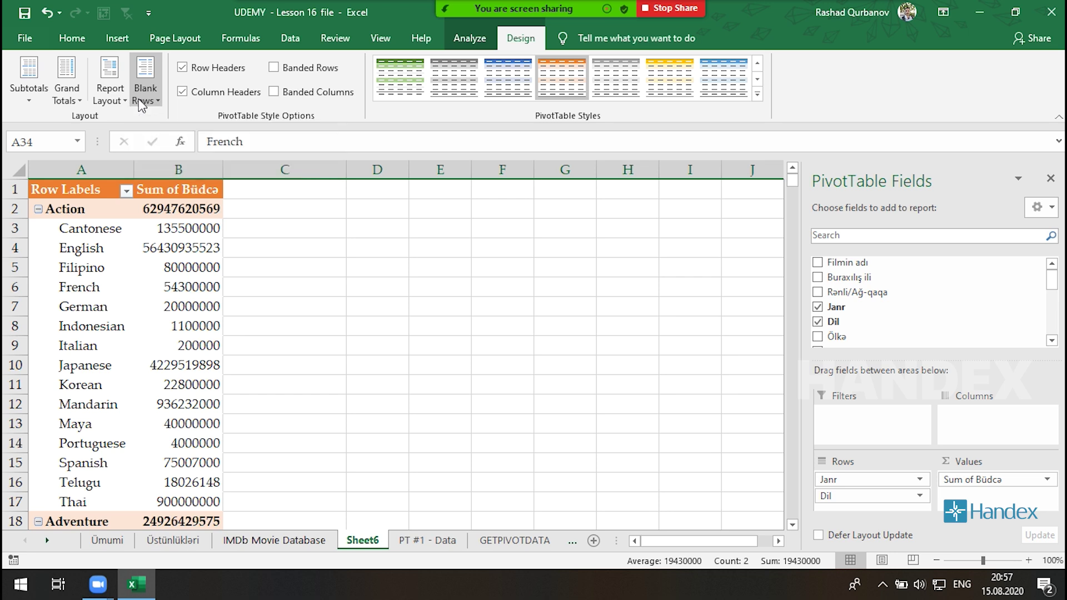
left_click(113, 94)
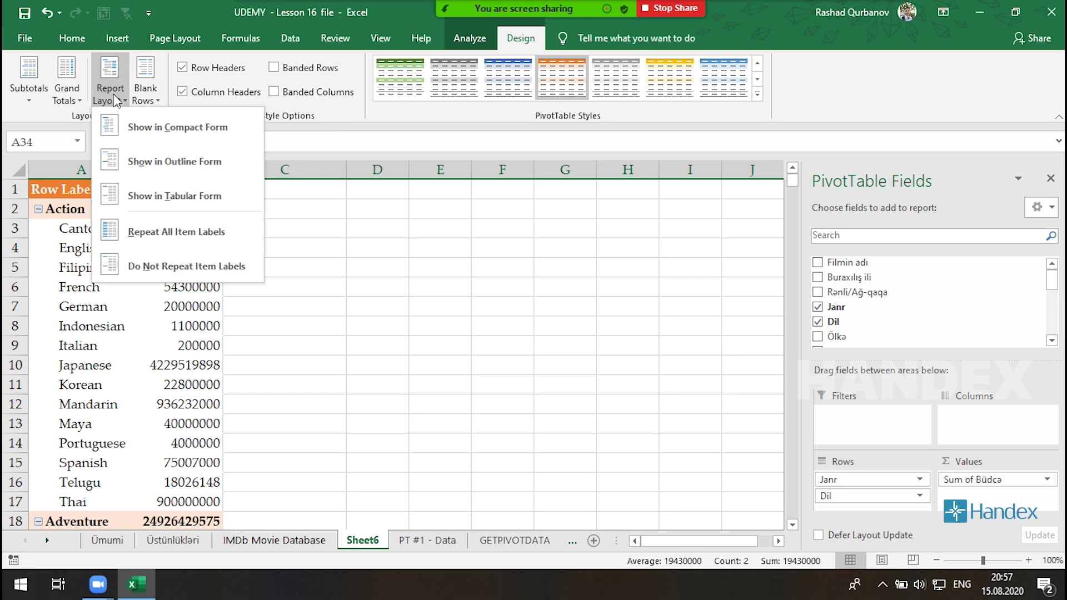
left_click(114, 95)
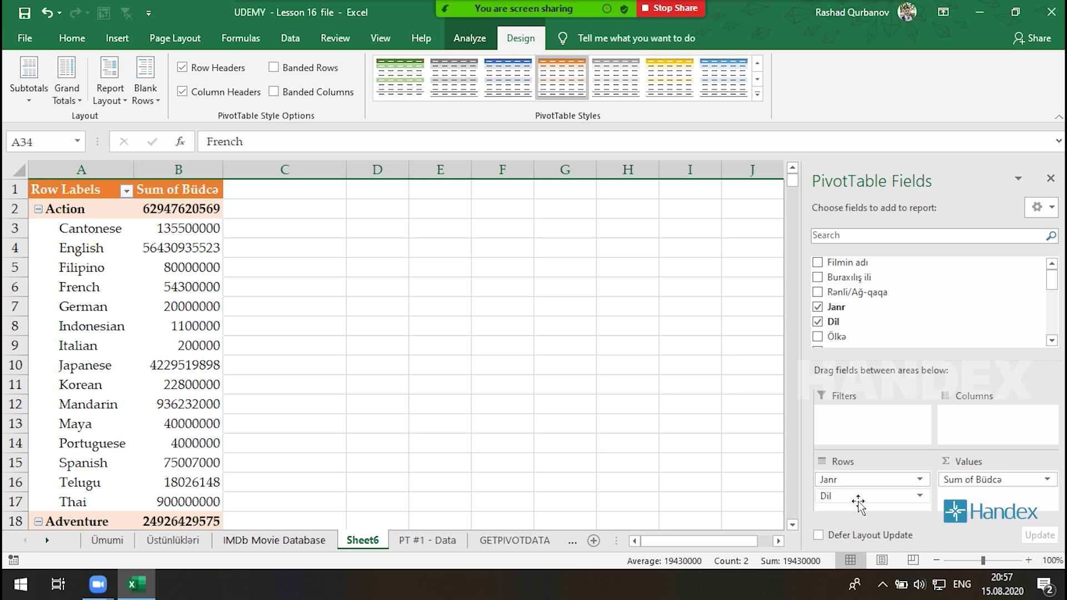
left_click_drag(872, 336, 864, 507)
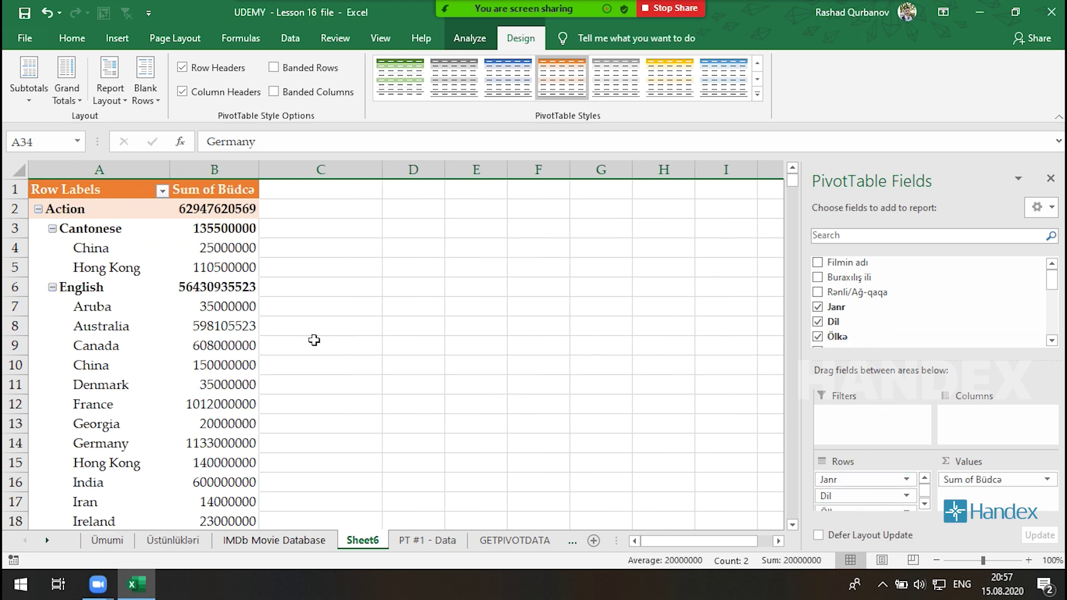
- Select cells in the Action group (Cantonese, China, Hong Kong) and open the Report Layout options
left_click(69, 217)
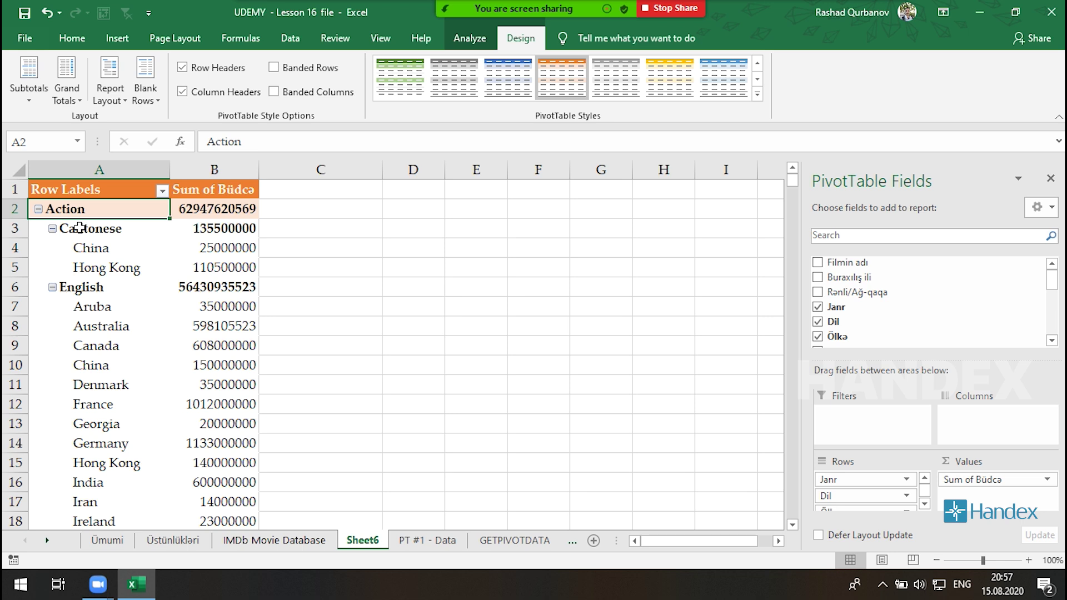
left_click(79, 227)
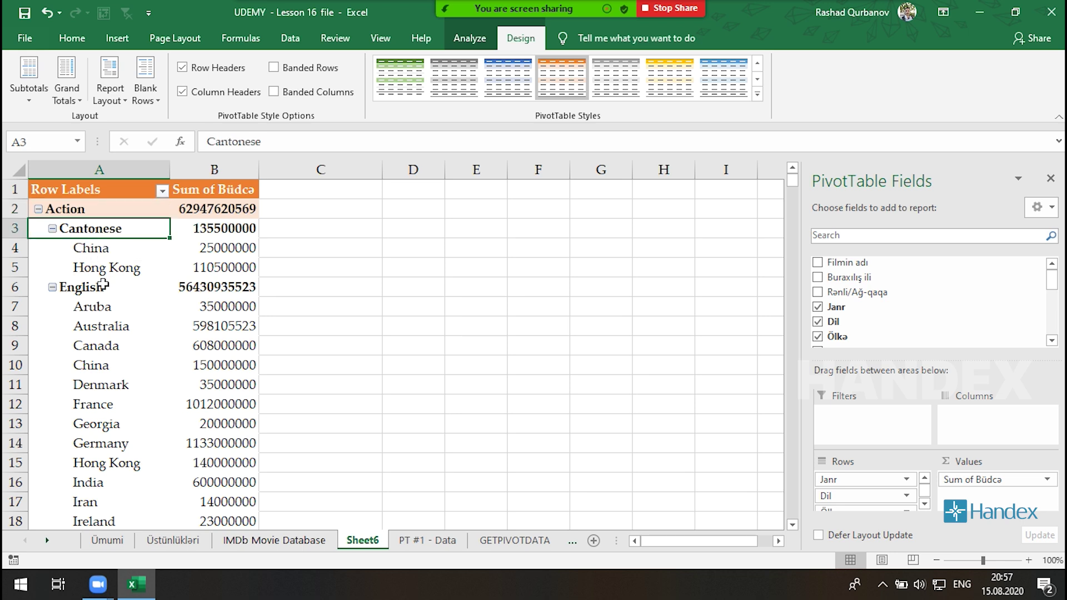
left_click_drag(95, 251, 104, 270)
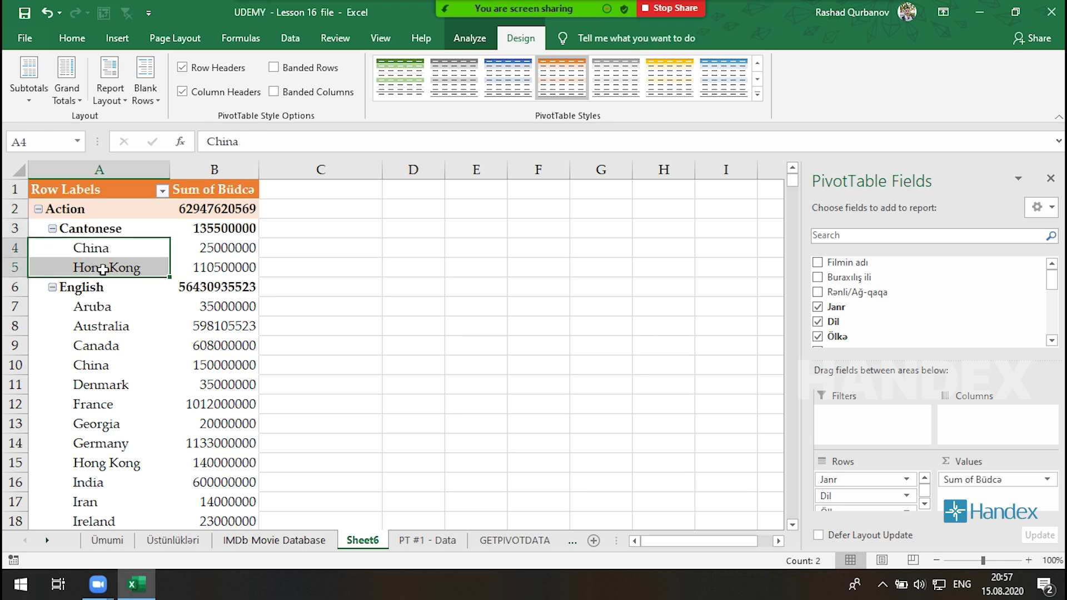
left_click(410, 192)
left_click(153, 211)
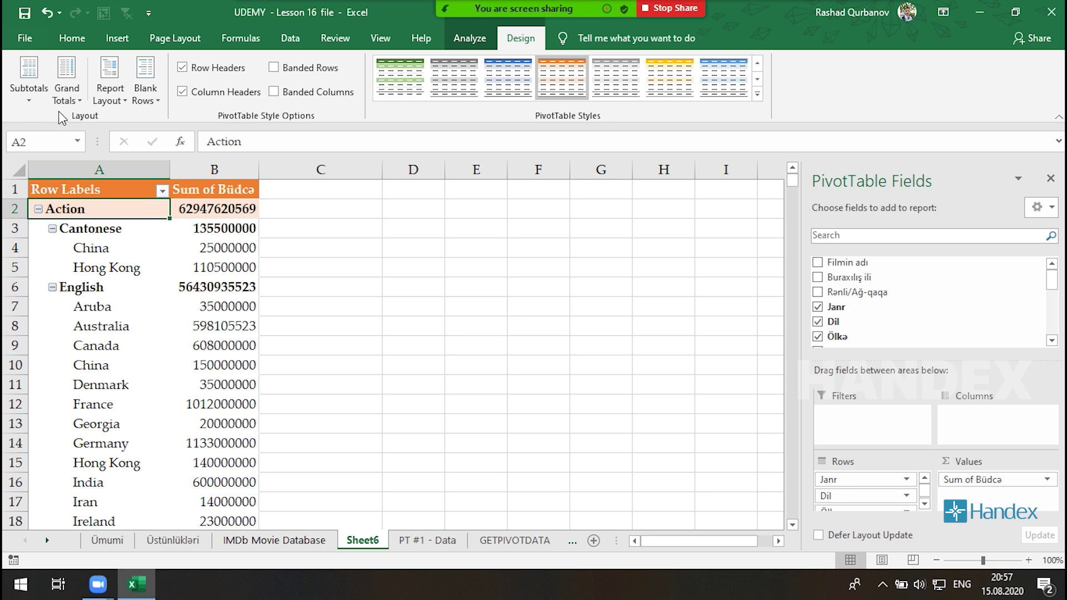
left_click(94, 98)
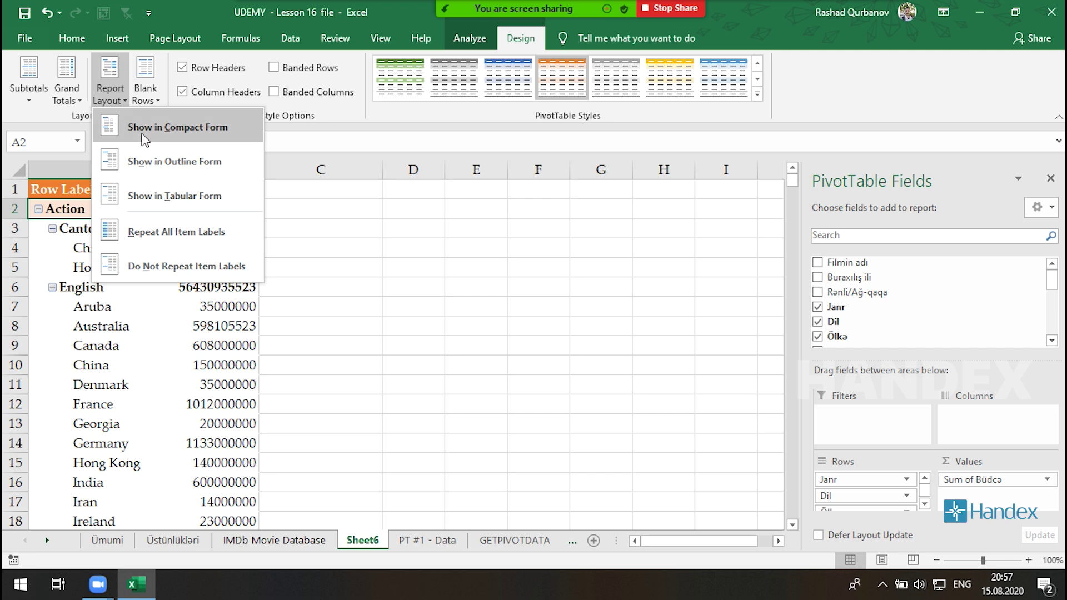
- Set the report layout to Show in Outline Form, giving Janr, Dil and Ölkə separate columns
left_click(235, 131)
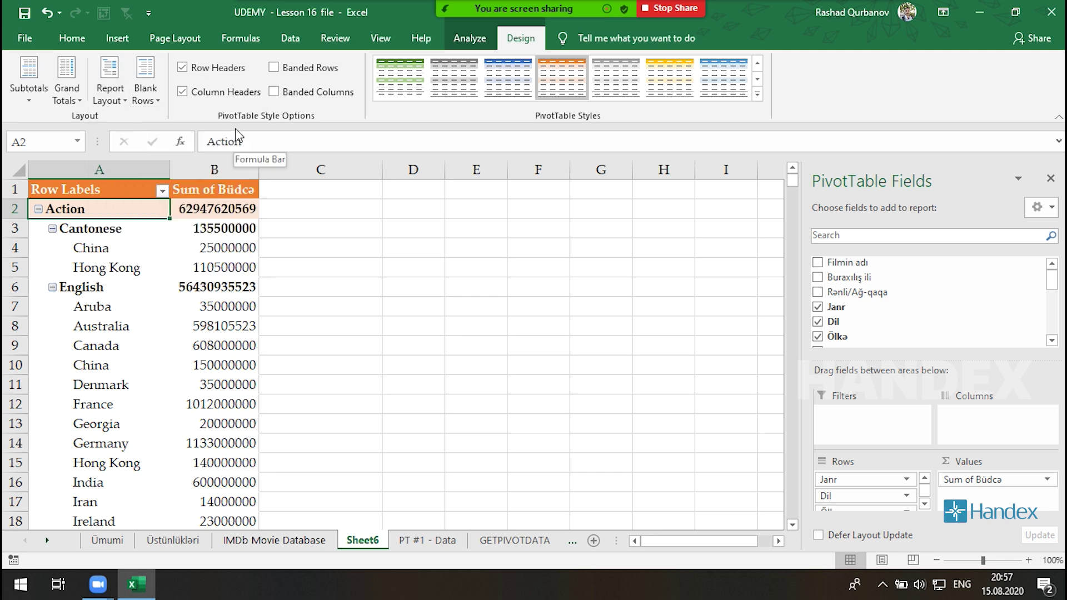
left_click(107, 95)
left_click(484, 345)
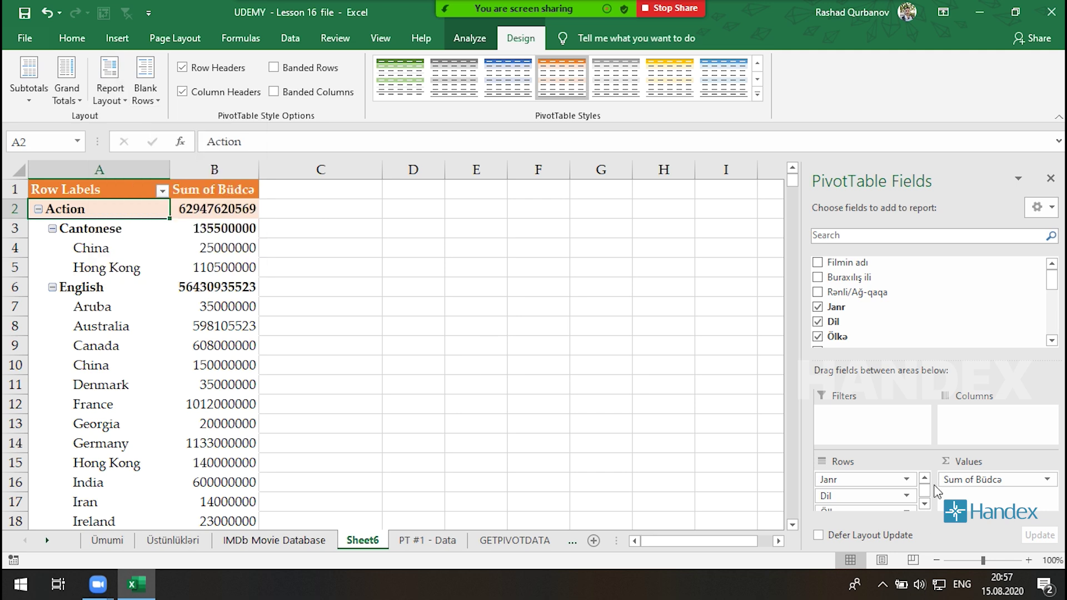
left_click(110, 92)
left_click_drag(91, 100, 260, 143)
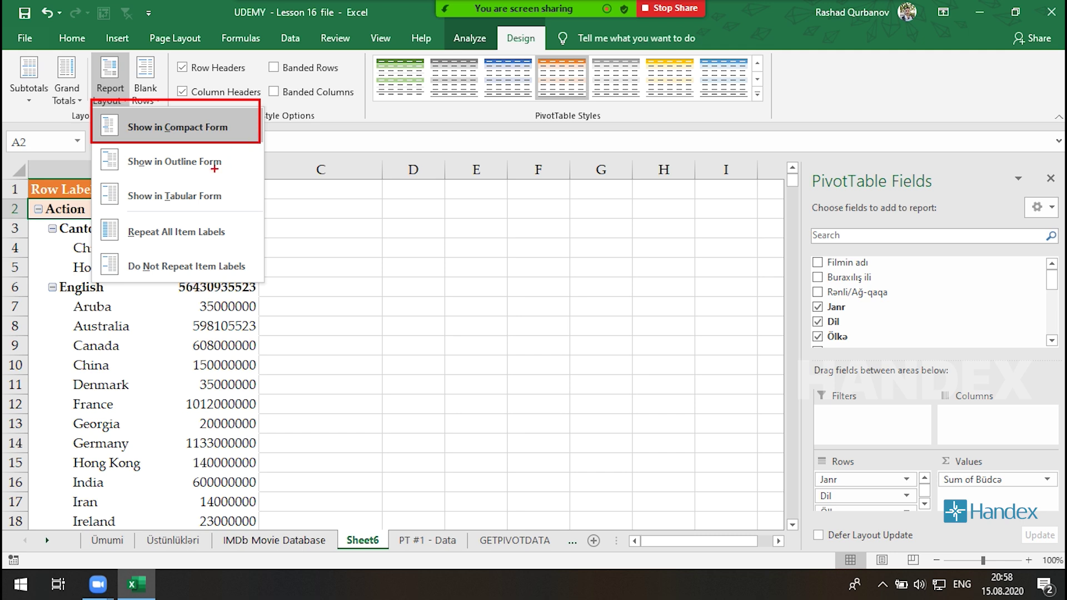
left_click(110, 92)
left_click(174, 161)
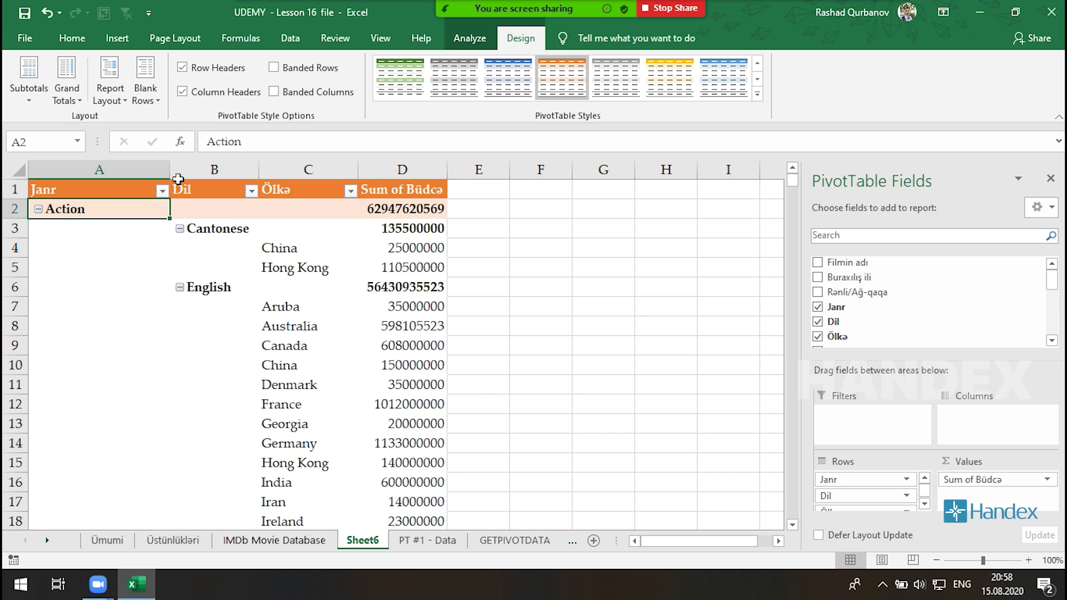
left_click(110, 92)
left_click(141, 156)
left_click(111, 84)
left_click(167, 152)
left_click(116, 83)
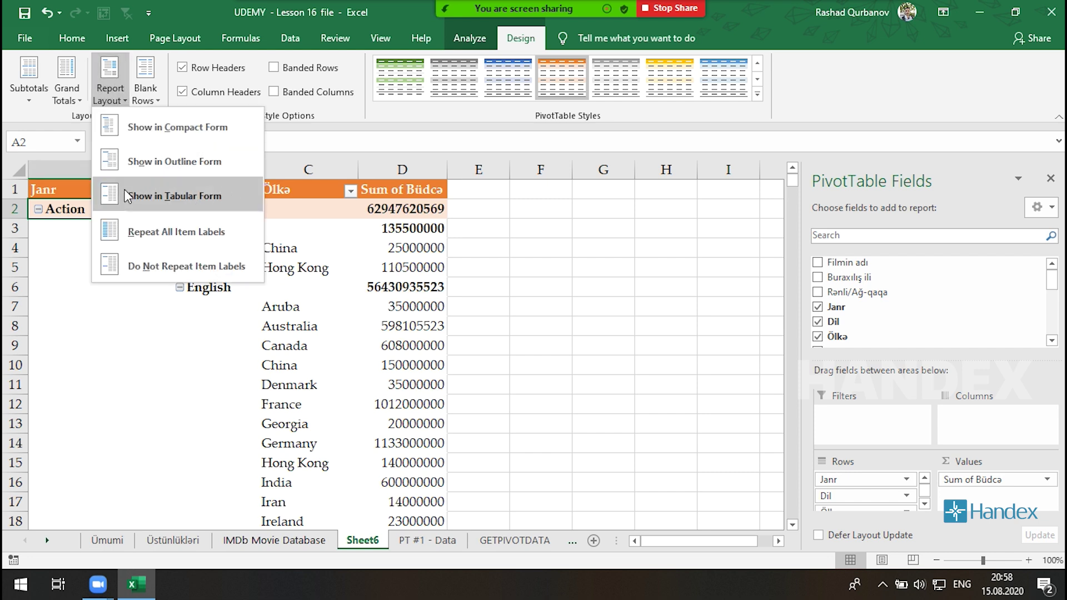
- Set the report layout to Show in Tabular Form after briefly reverting to outline
left_click(145, 133)
left_click(113, 94)
left_click(162, 191)
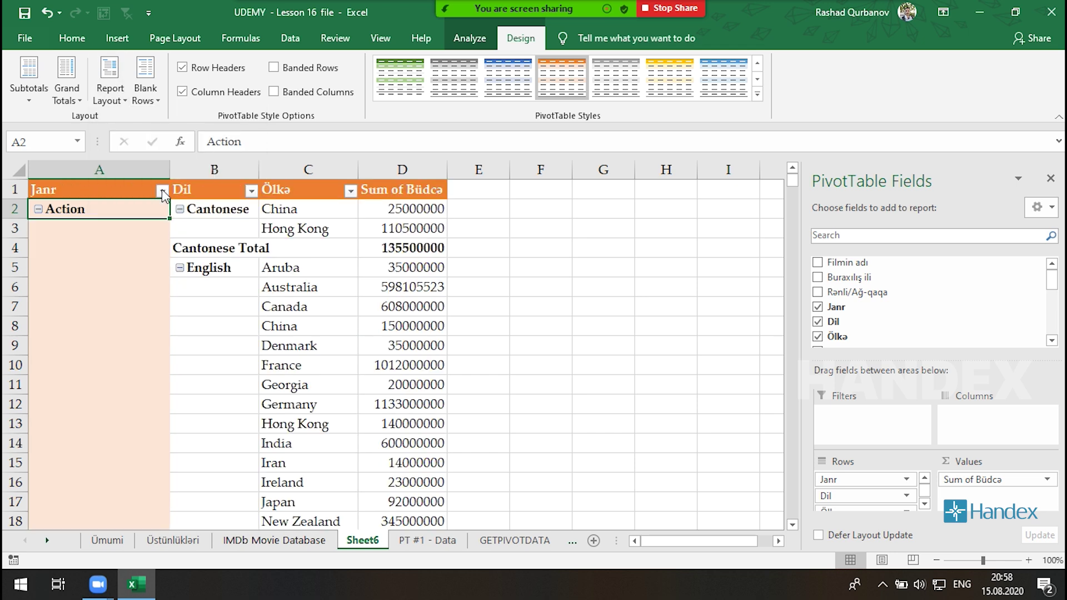
scroll(238, 317, "down", 5)
scroll(239, 304, "up", 5)
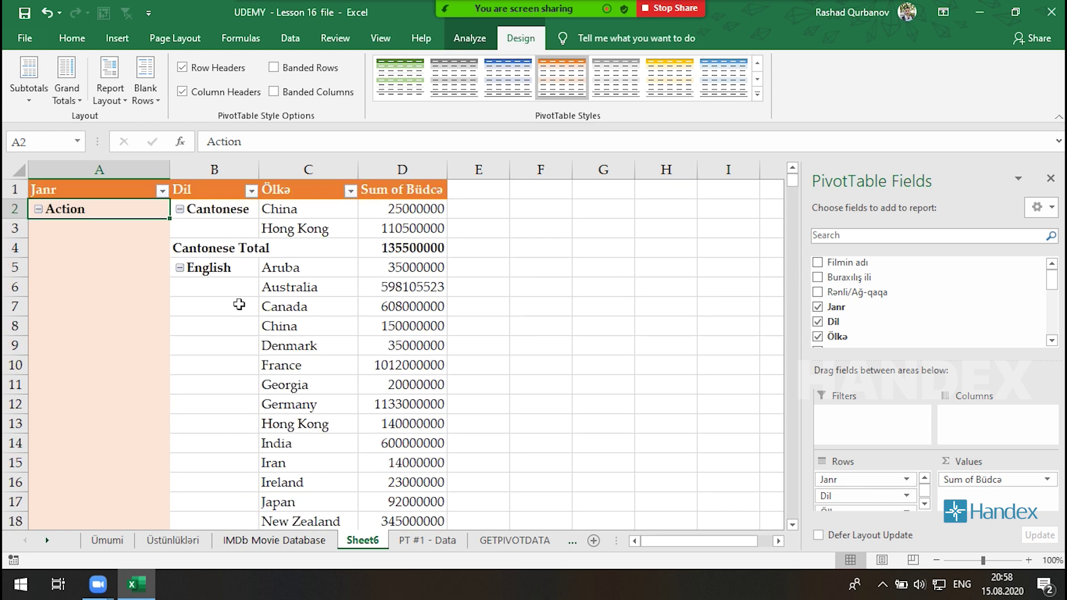
left_click(107, 103)
left_click(160, 167)
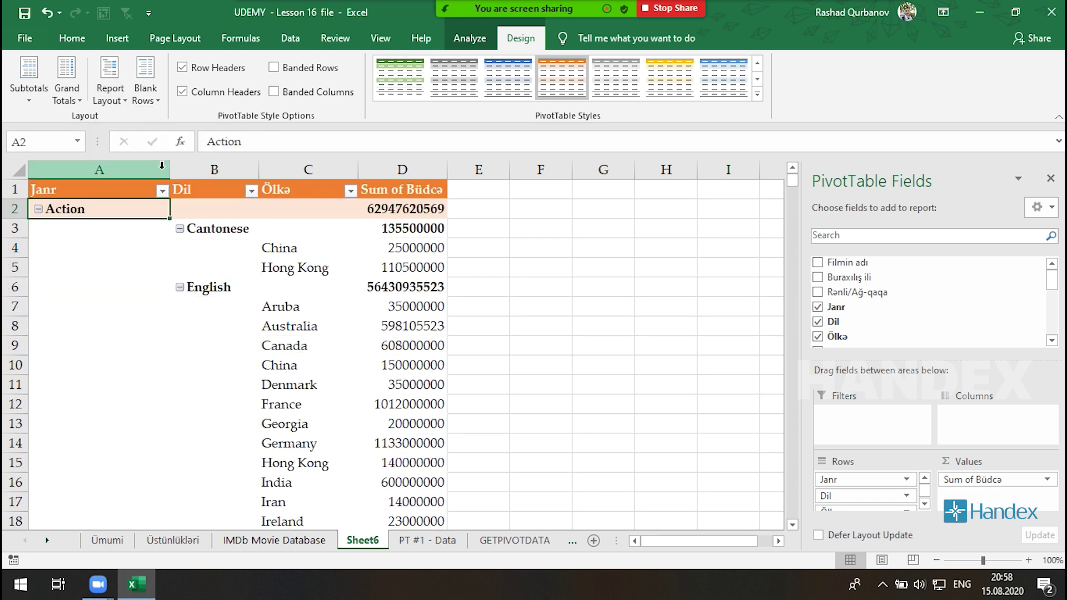
left_click(109, 104)
left_click(144, 155)
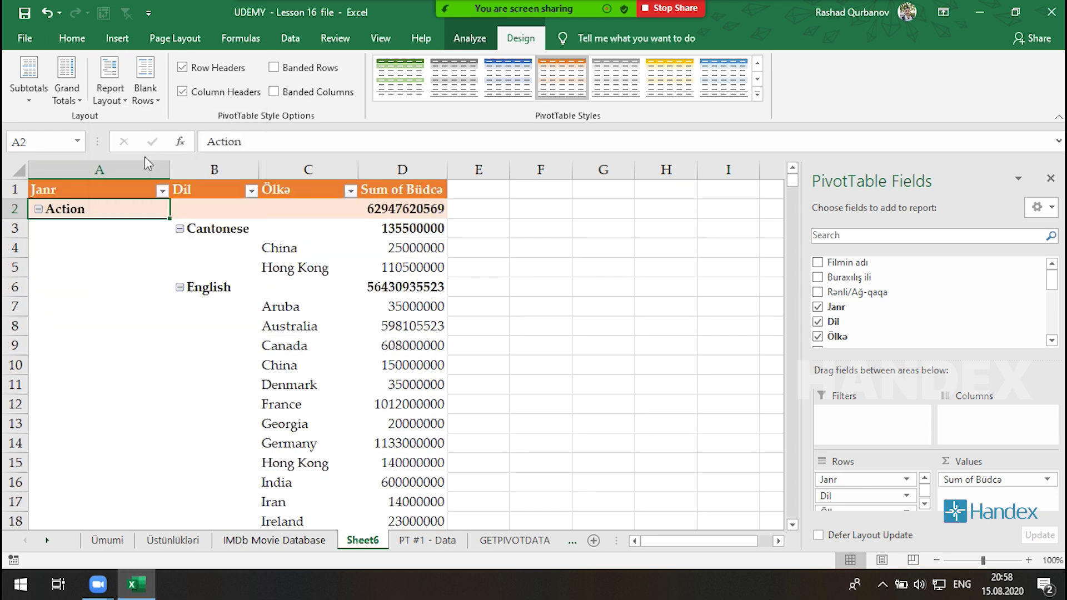
left_click(109, 102)
left_click(170, 191)
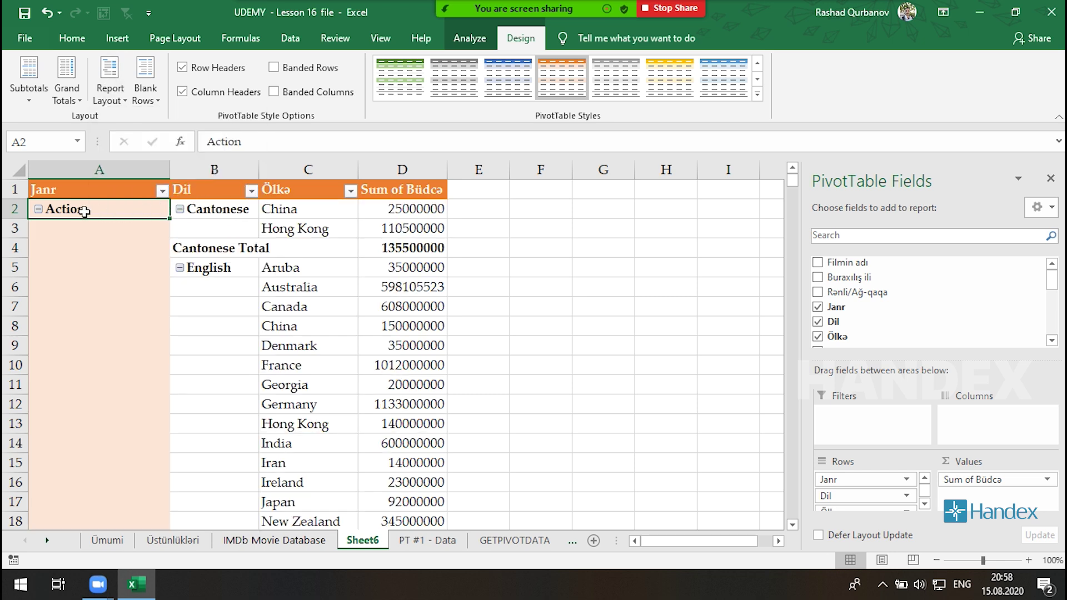
left_click(211, 210)
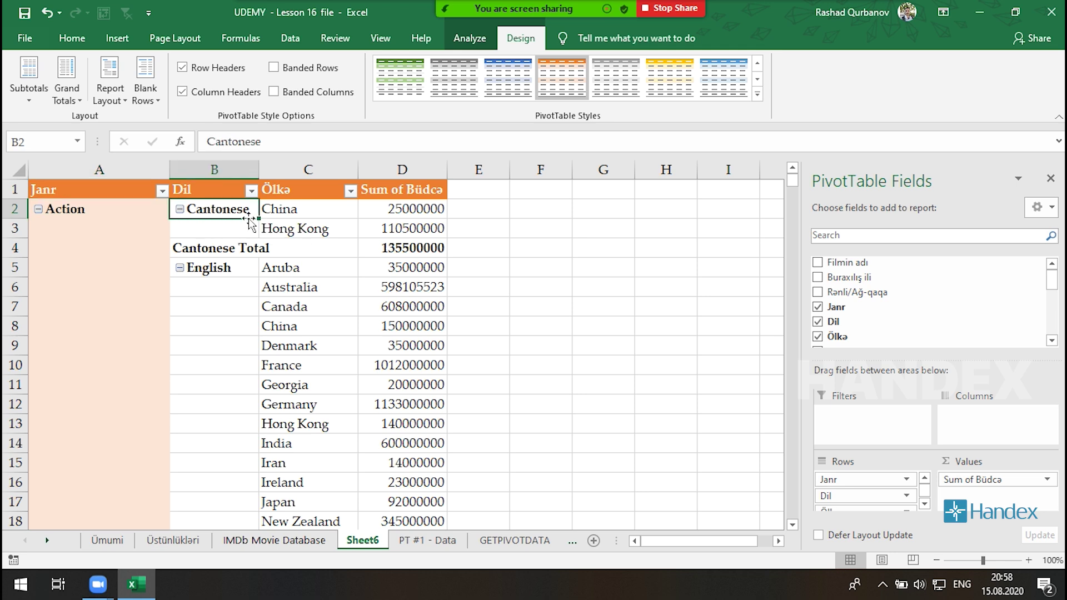
left_click(264, 212)
left_click_drag(208, 248, 389, 248)
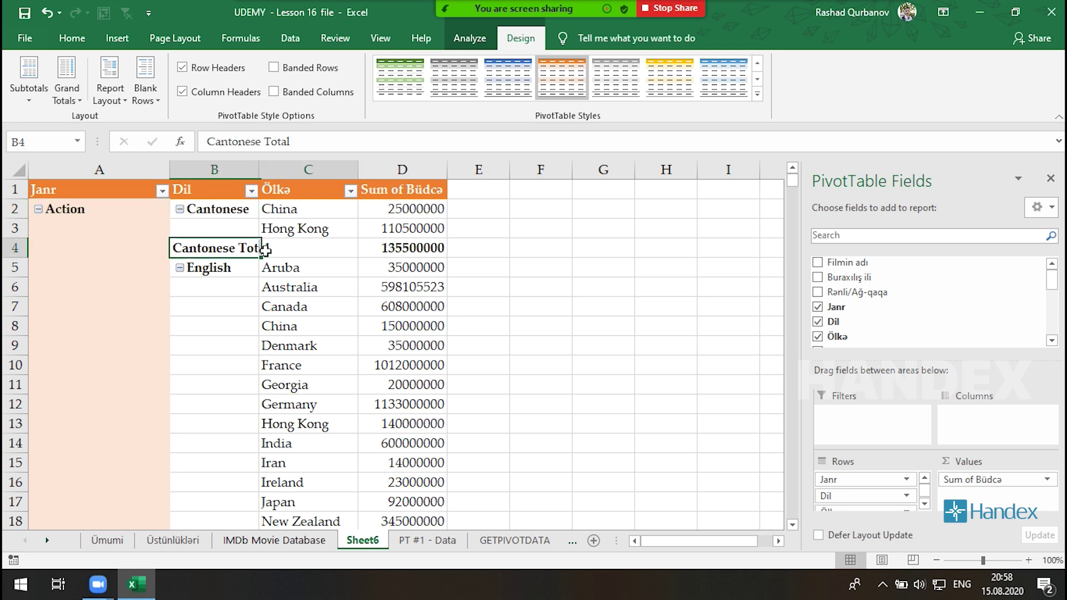
left_click(221, 267)
scroll(241, 293, "down", 2)
scroll(247, 318, "up", 2)
scroll(267, 389, "down", 3)
left_click_drag(232, 524, 400, 524)
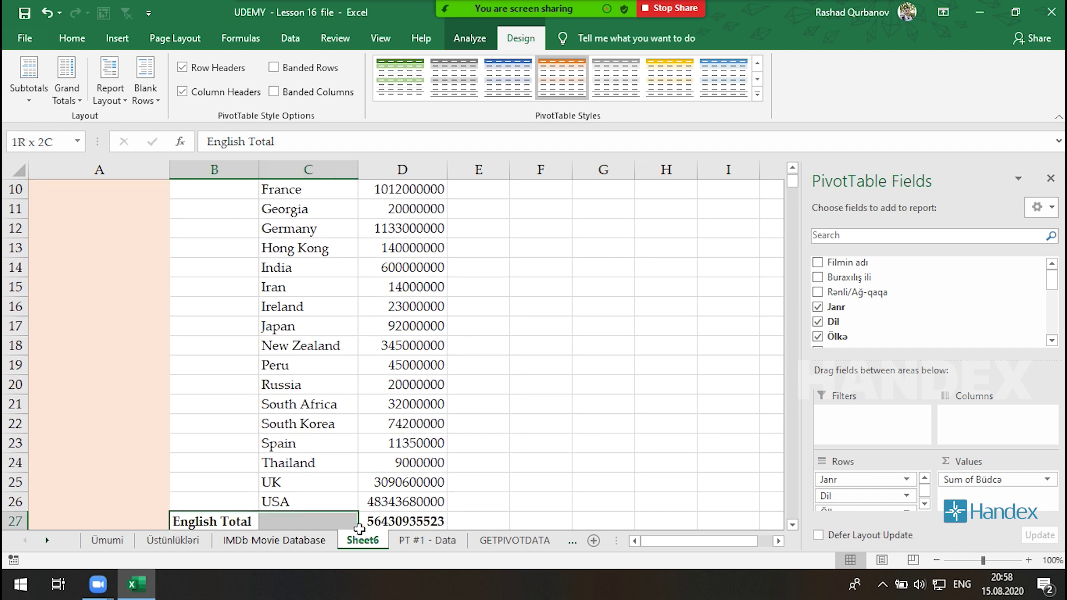
scroll(311, 472, "down", 9)
scroll(266, 425, "up", 11)
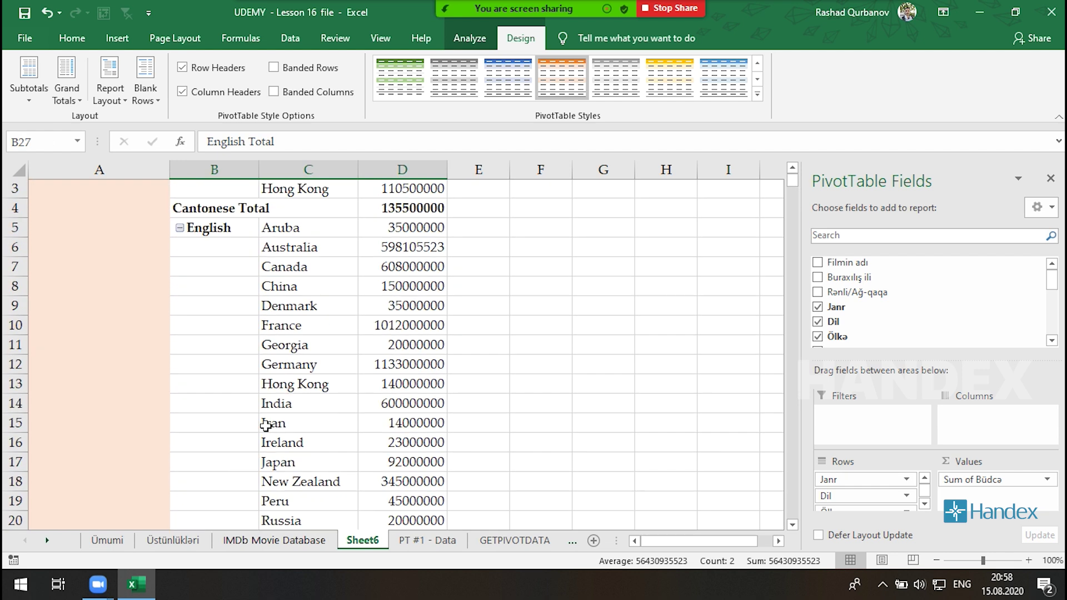
scroll(266, 425, "up", 1)
- Select the blank genre and language label cells under Action in the pivot
left_click(99, 100)
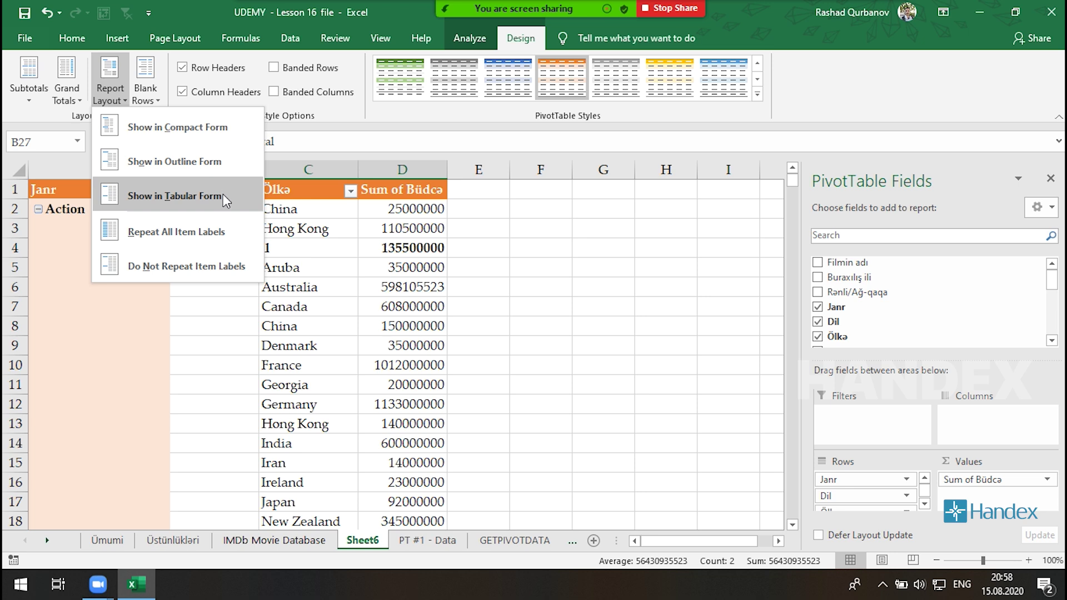
left_click(228, 236)
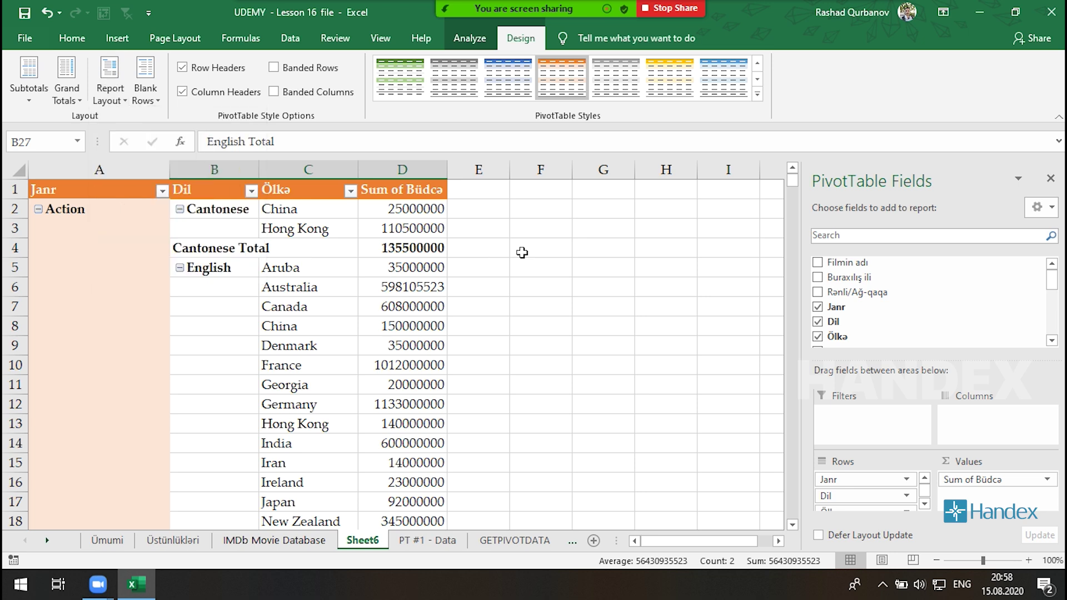
left_click_drag(37, 223, 196, 230)
mouse_move(60, 252)
left_mouse_down()
mouse_move(124, 243)
mouse_move(136, 265)
left_mouse_up()
left_click_drag(58, 292, 120, 290)
left_click_drag(68, 334, 131, 325)
- Apply Repeat All Item Labels so Action and each language fill every row
left_click(111, 95)
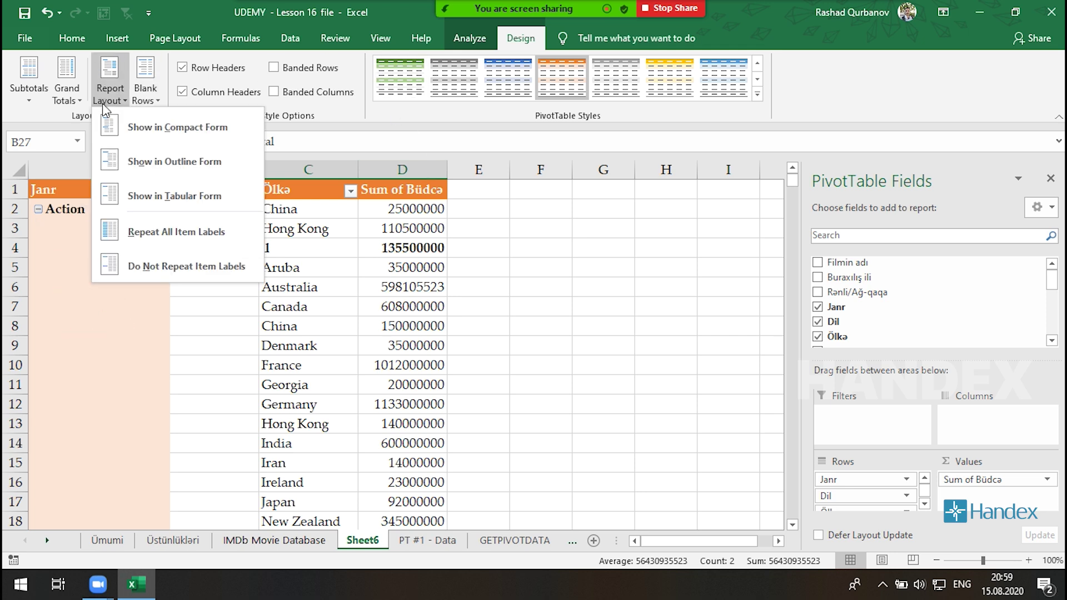
left_click(159, 229)
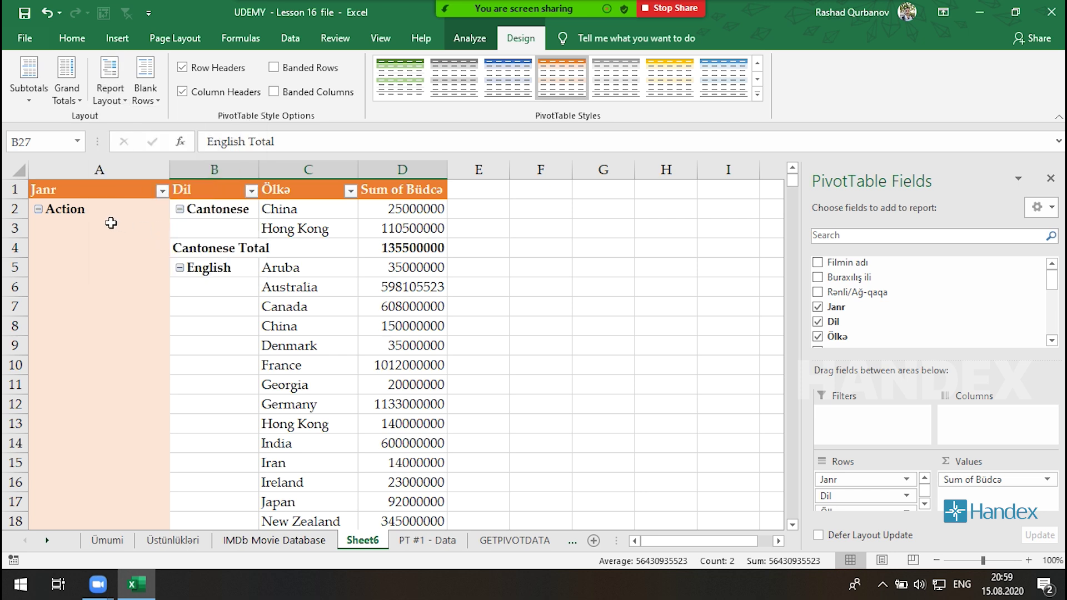
left_click(111, 95)
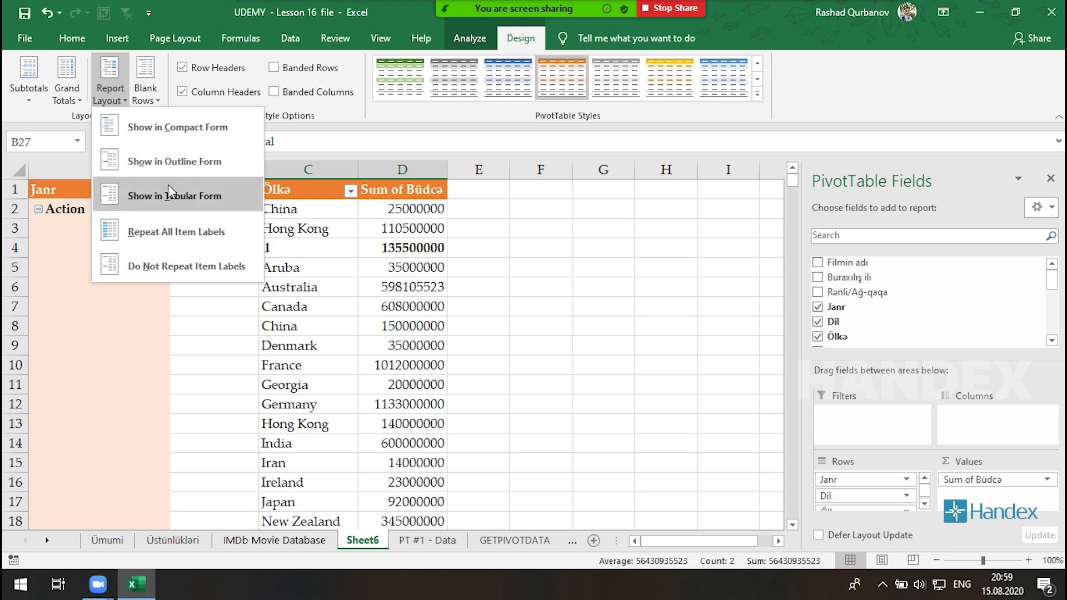
left_click(179, 232)
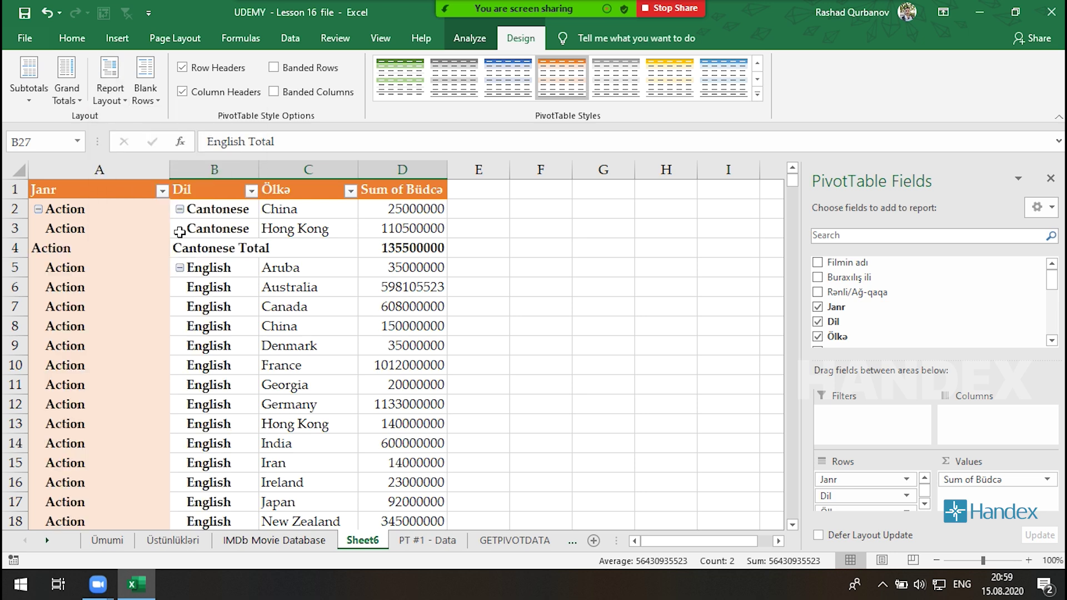
scroll(183, 250, "down", 2)
scroll(189, 267, "down", 6)
scroll(192, 272, "up", 3)
scroll(199, 276, "up", 6)
scroll(190, 272, "down", 3)
scroll(190, 289, "down", 3)
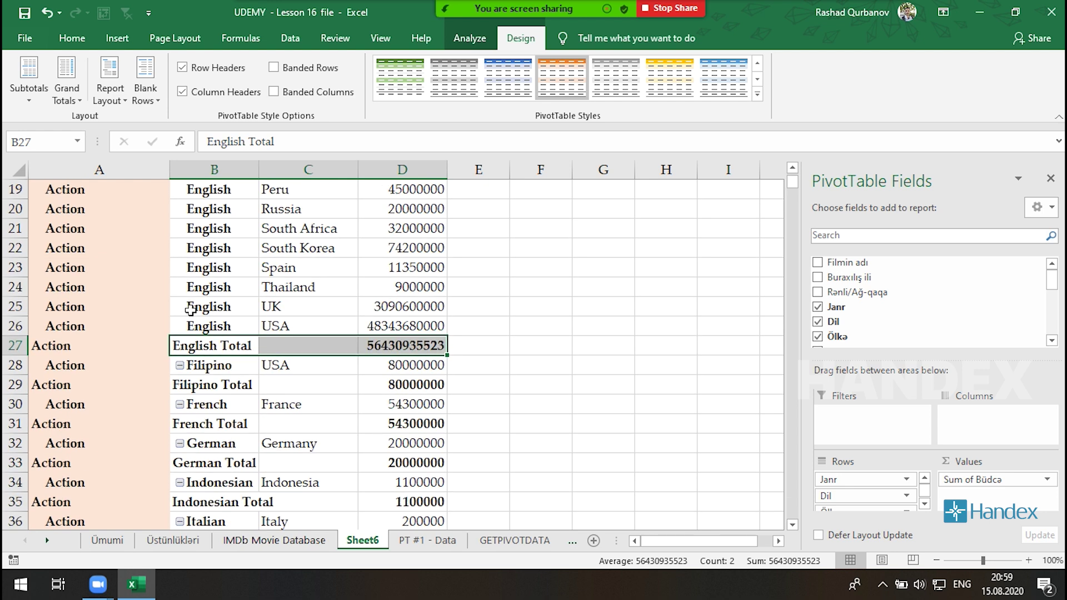
scroll(206, 331, "down", 3)
scroll(200, 331, "up", 9)
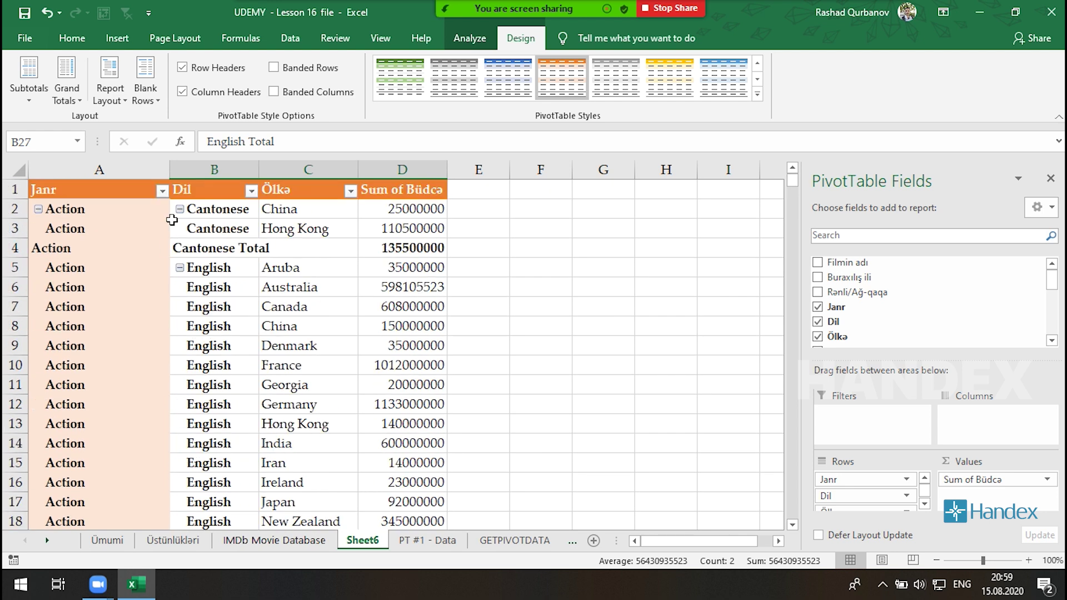
left_click(106, 97)
left_click(167, 259)
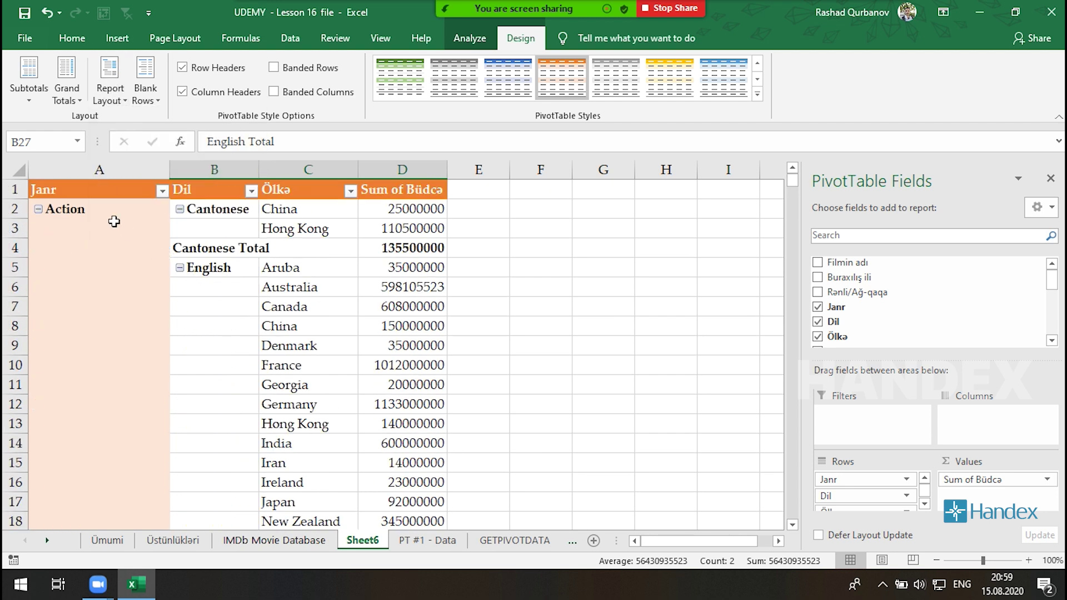
left_click_drag(113, 214, 118, 597)
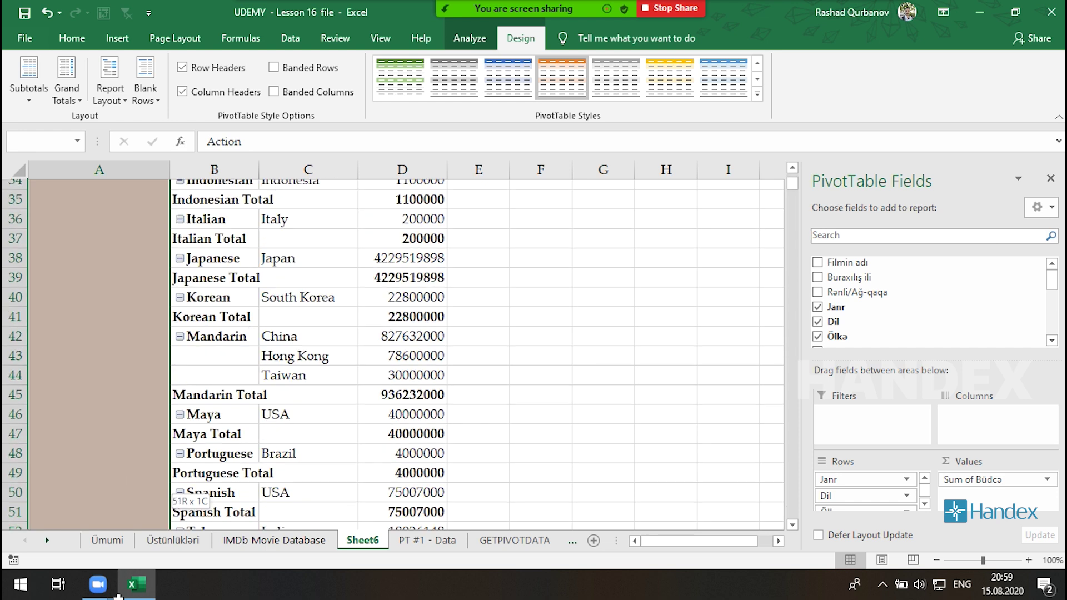
mouse_move(118, 597)
left_mouse_down()
mouse_move(89, 207)
mouse_move(93, 292)
mouse_move(78, 239)
left_mouse_up()
scroll(111, 269, "up", 12)
scroll(121, 269, "up", 8)
scroll(118, 274, "down", 8)
scroll(105, 311, "up", 3)
left_click(97, 386)
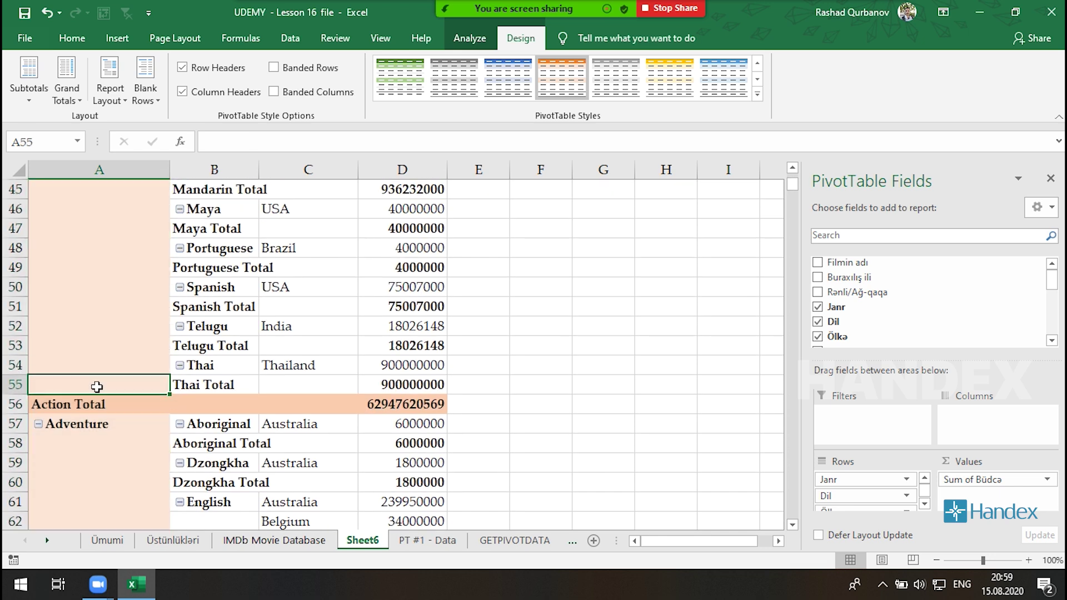
left_click_drag(97, 386, 100, 211)
left_click(102, 99)
left_click(128, 193)
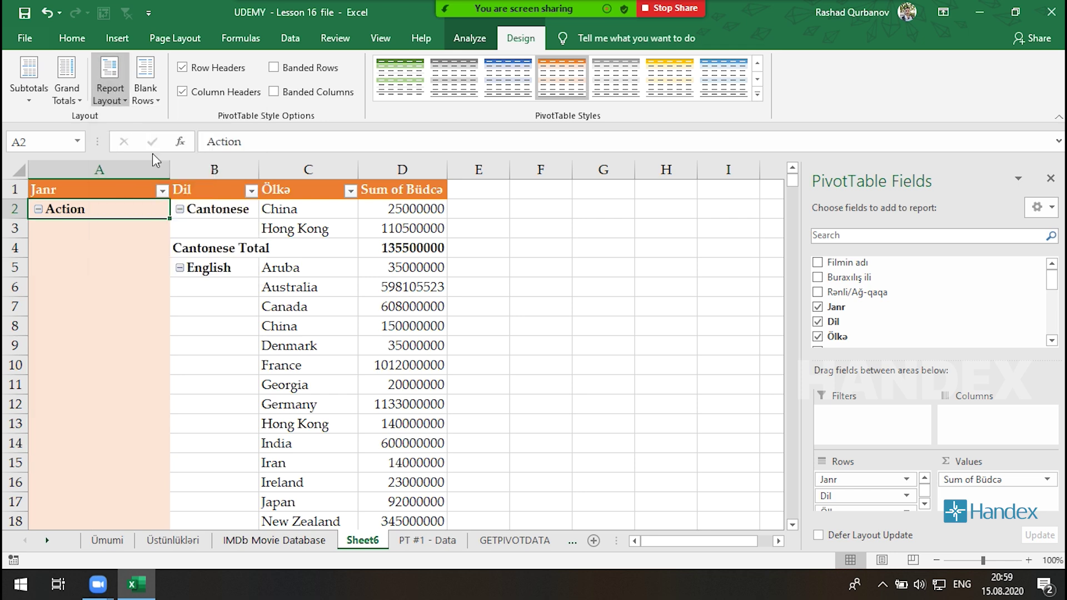
left_click_drag(228, 285, 236, 504)
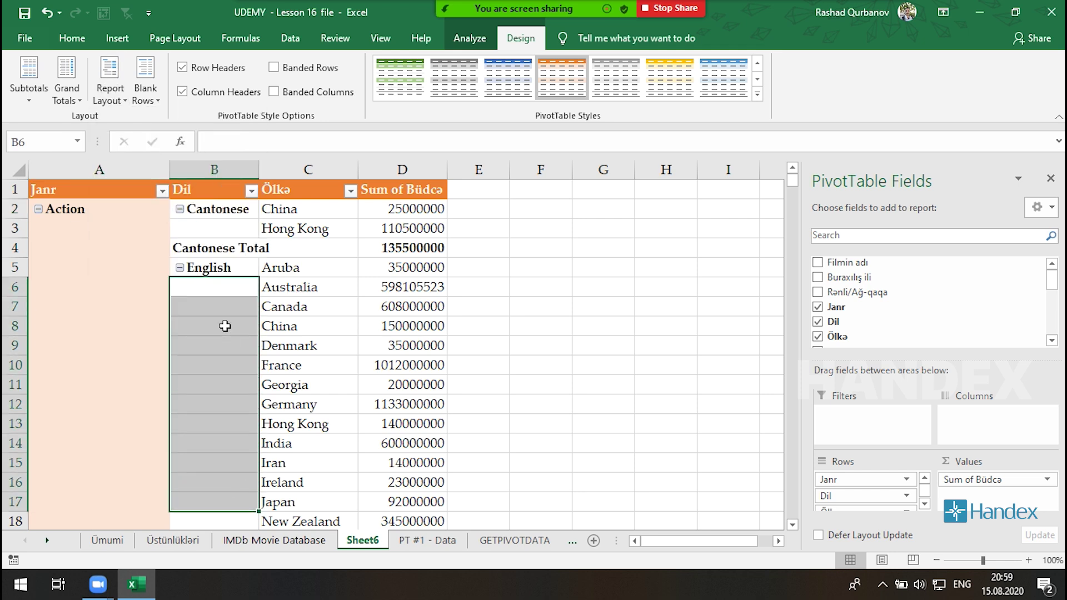
left_click_drag(203, 228, 205, 269)
scroll(209, 269, "down", 3)
scroll(209, 405, "down", 3)
scroll(201, 346, "up", 6)
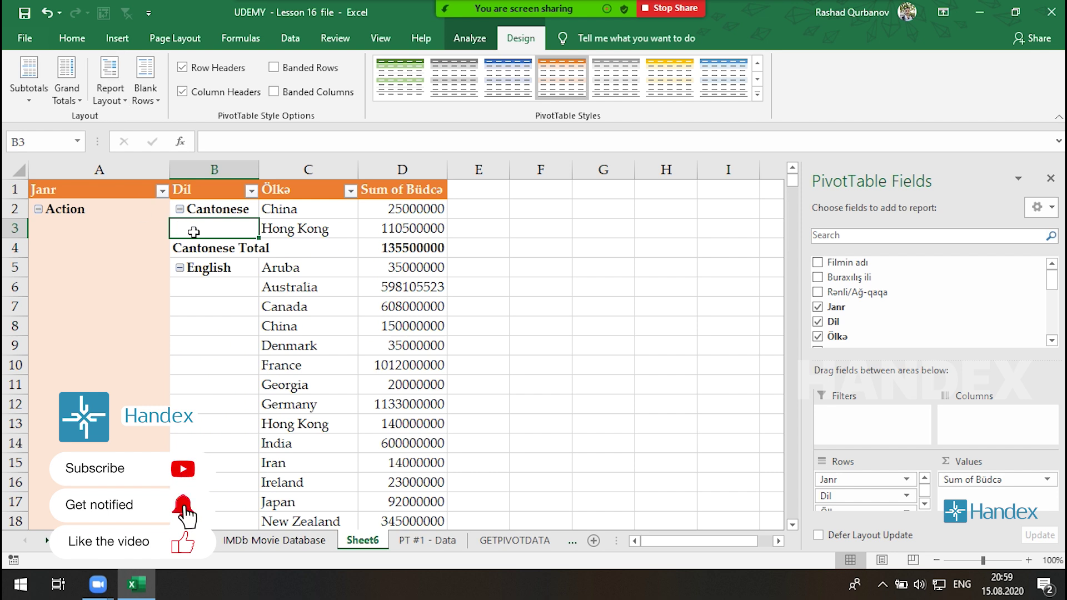
left_click(110, 89)
left_click(162, 235)
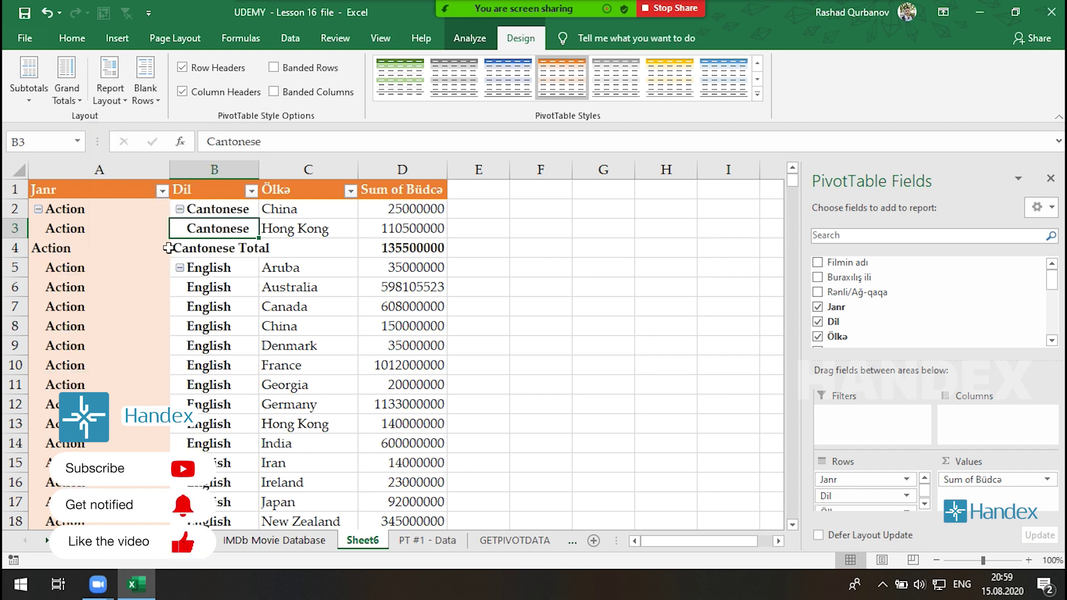
scroll(168, 248, "down", 9)
scroll(178, 340, "down", 6)
scroll(167, 381, "down", 12)
scroll(171, 353, "down", 6)
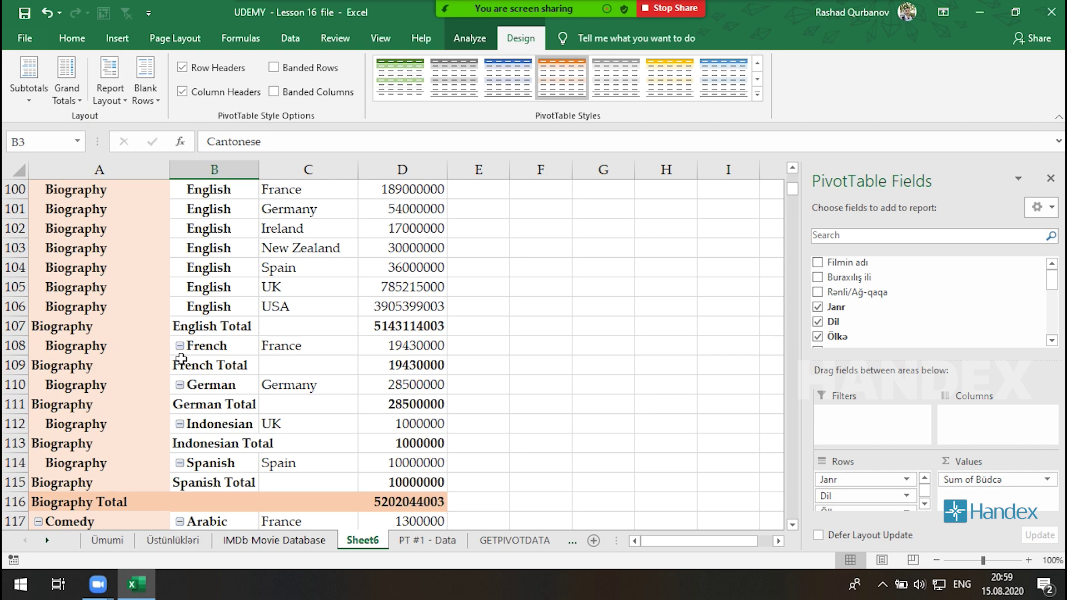
scroll(182, 358, "up", 20)
scroll(181, 358, "up", 12)
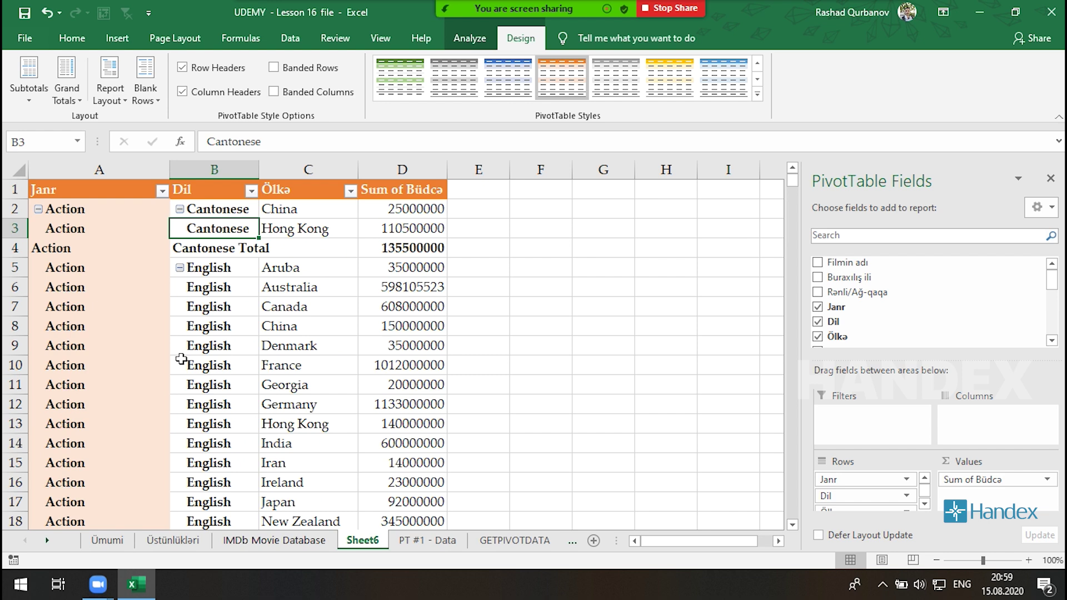
left_click(80, 267)
left_click(204, 268)
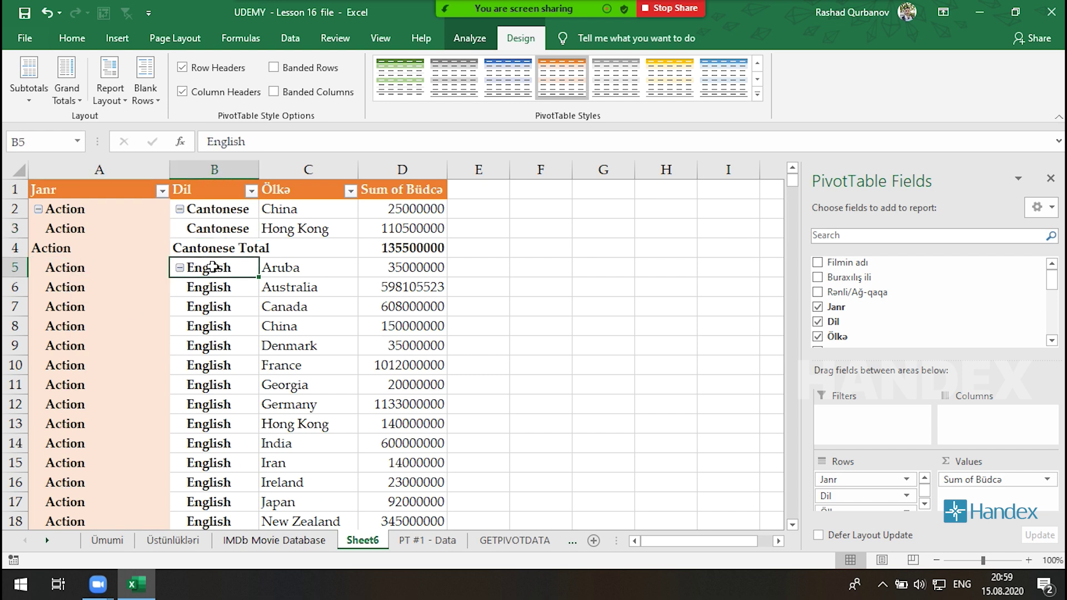
left_click(281, 262)
left_click(392, 269)
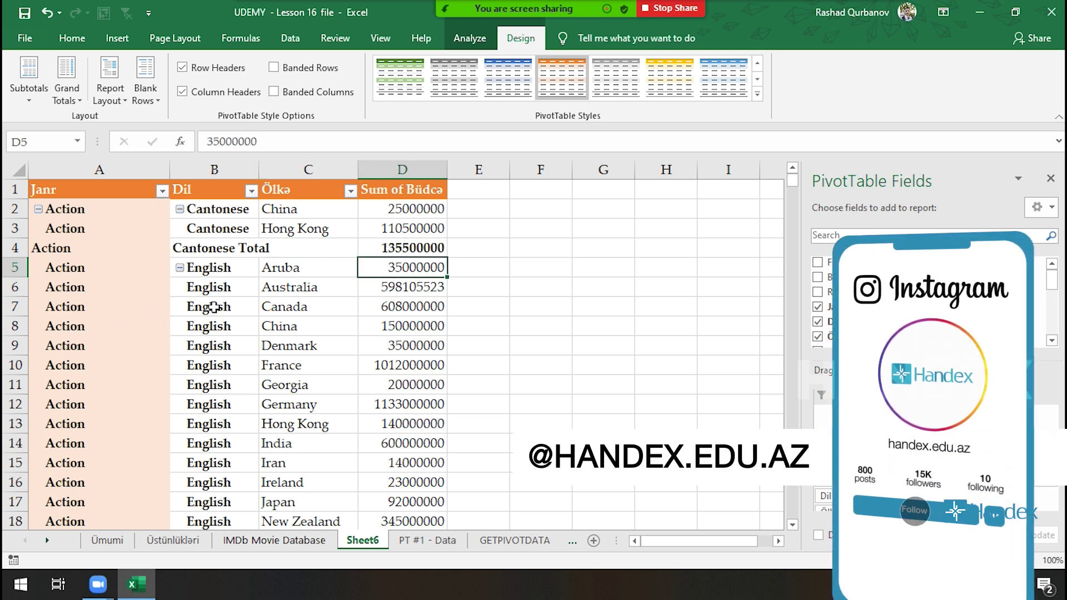
scroll(214, 306, "down", 20)
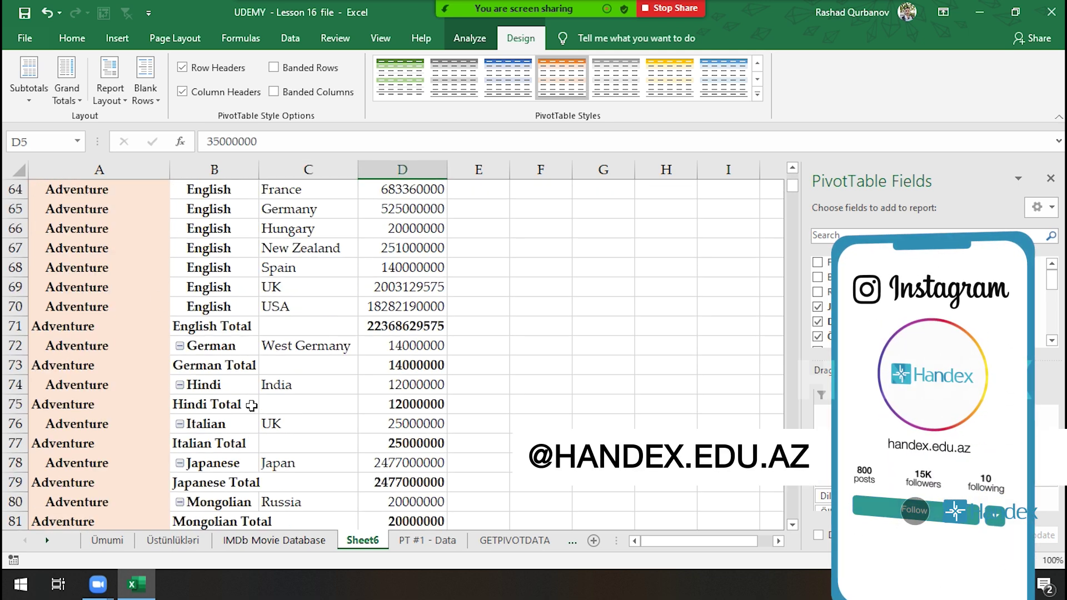
scroll(212, 361, "down", 20)
scroll(209, 417, "down", 20)
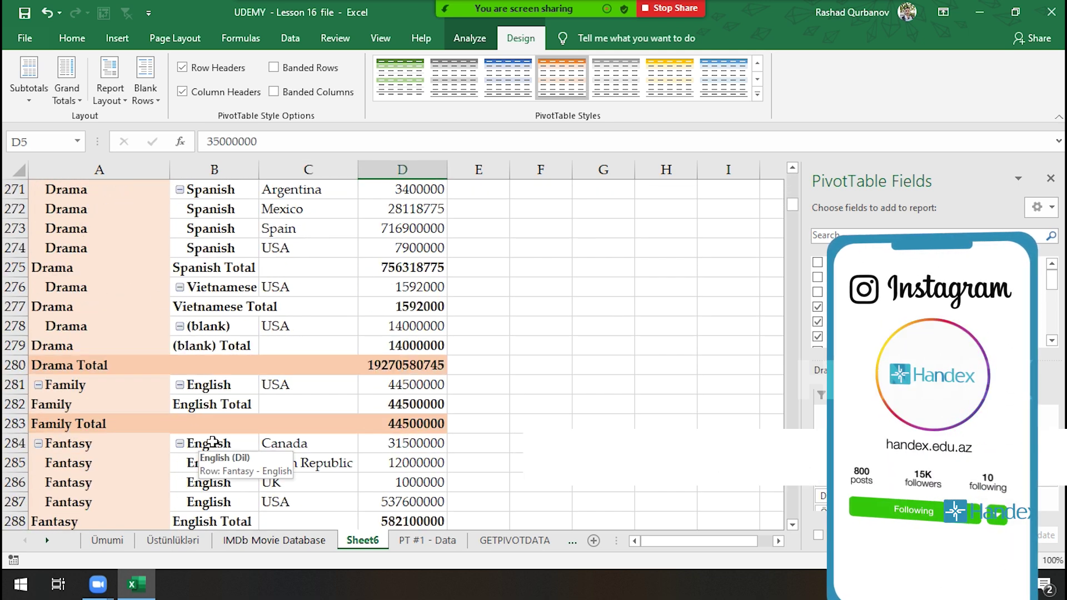
scroll(206, 445, "up", 20)
scroll(210, 444, "up", 20)
scroll(212, 405, "up", 20)
scroll(214, 367, "up", 6)
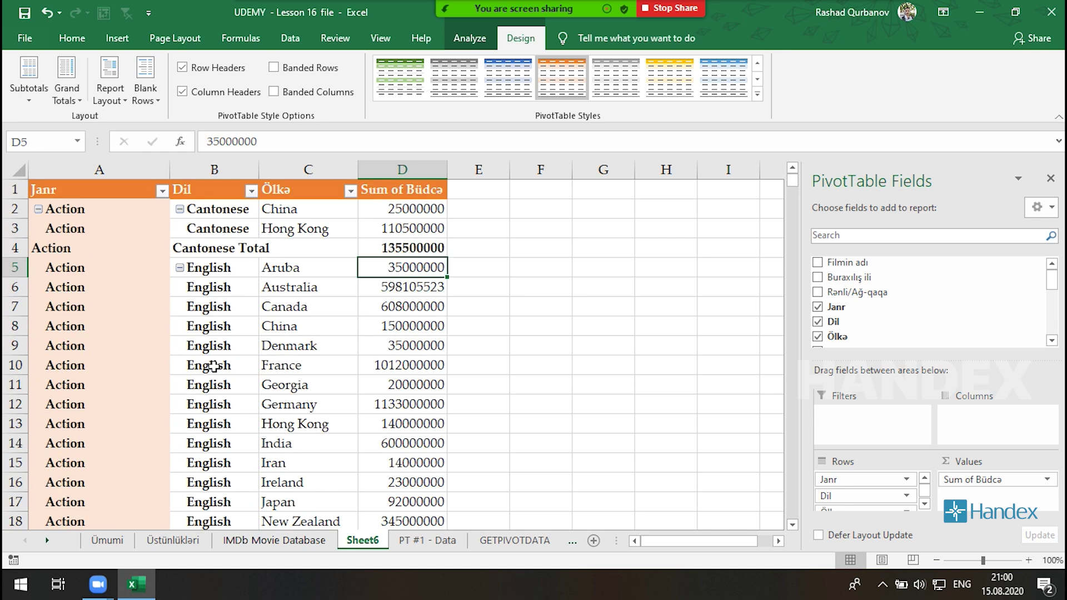
- Switch the budget pivot to Show in Compact Form and click cells outside it
left_click(110, 78)
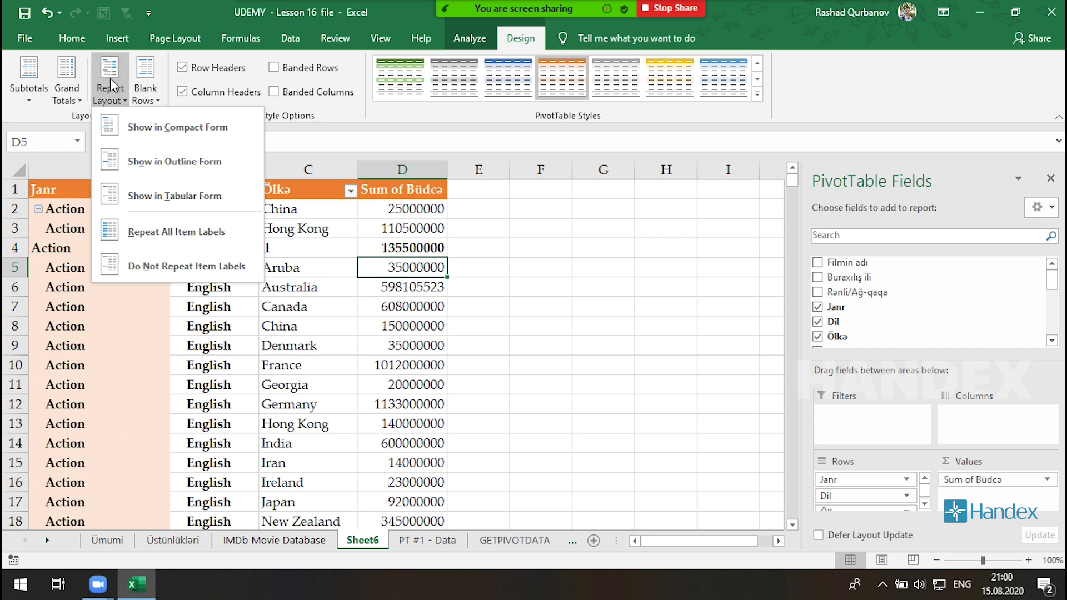
left_click(176, 127)
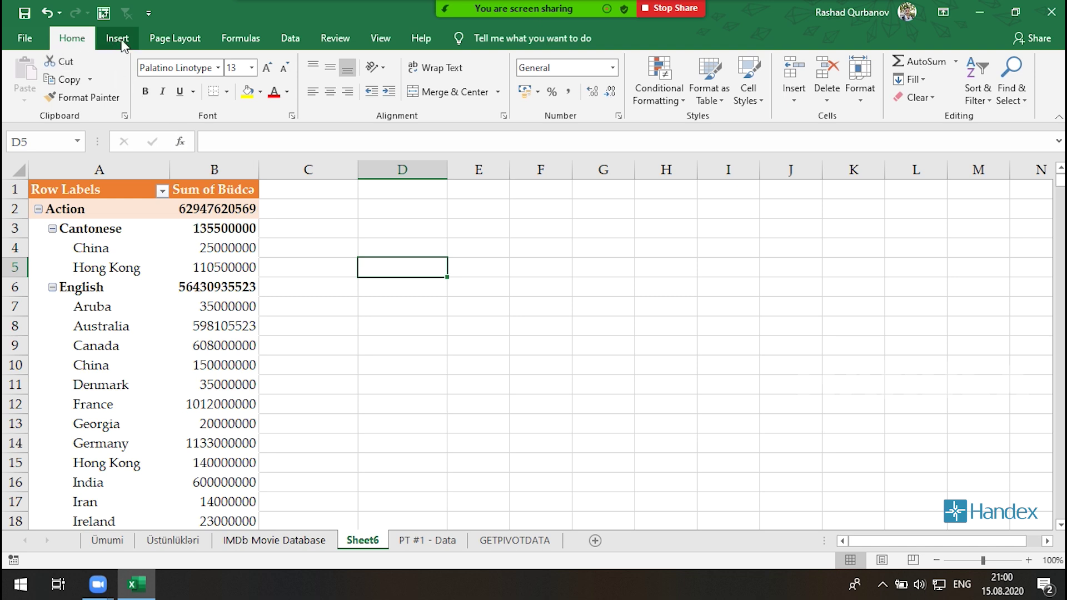
left_click(222, 229)
left_click(324, 249)
left_click(489, 247)
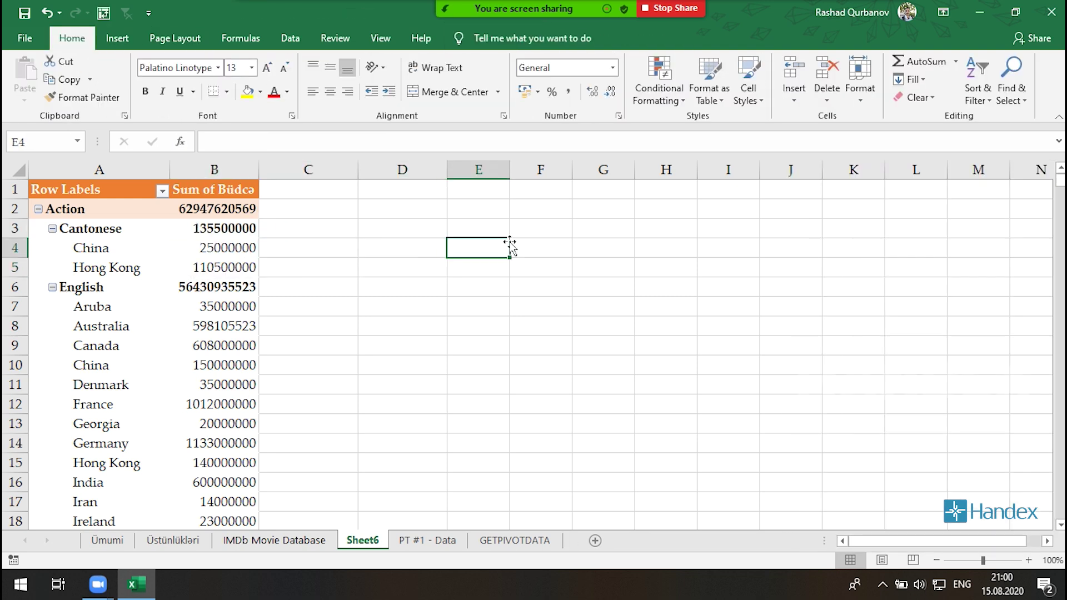
left_click(666, 247)
- Select the English row, then open and close the Grand Totals dropdown unchanged
left_click_drag(666, 307, 665, 287)
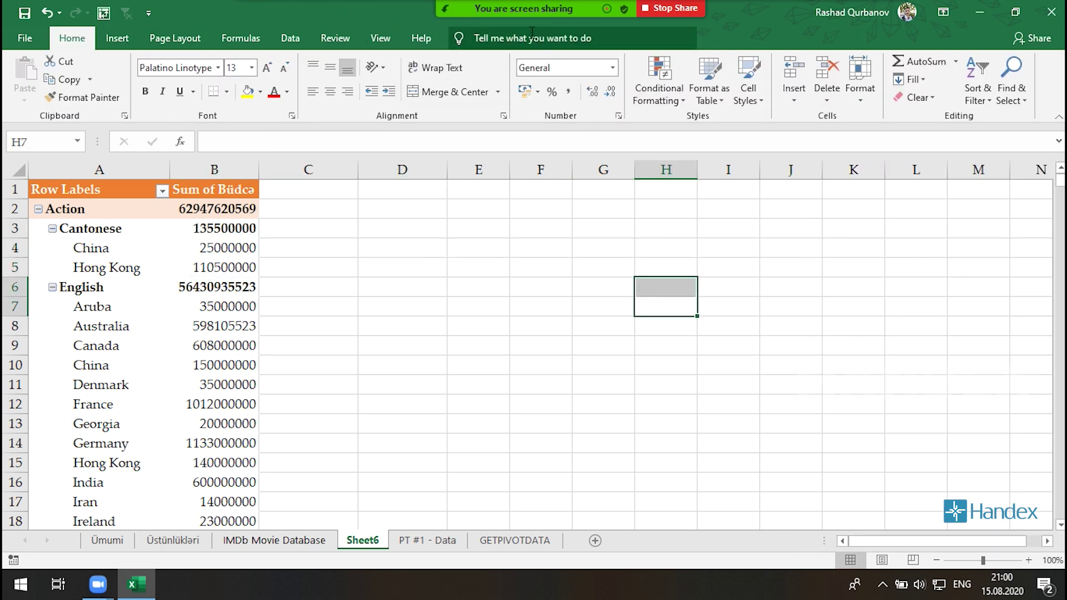
left_click(397, 18)
left_click(378, 65)
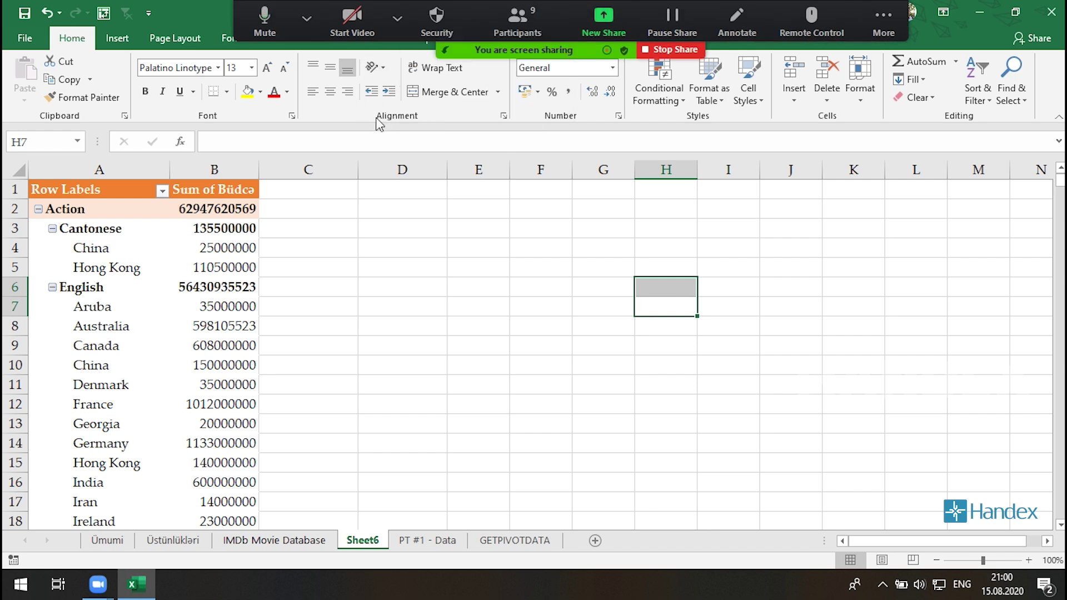
left_click(149, 281)
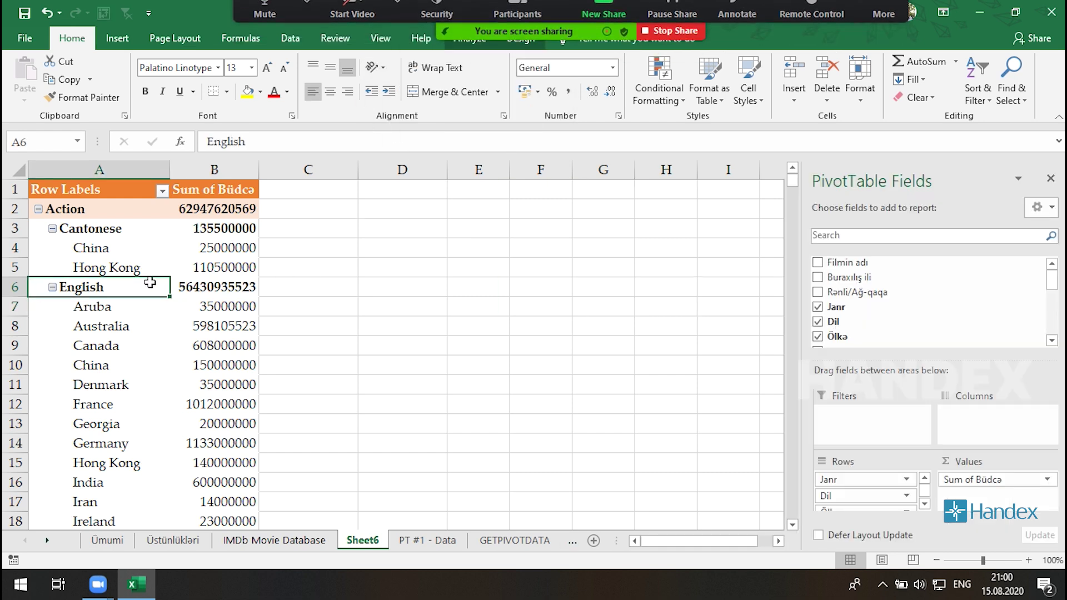
left_click(520, 38)
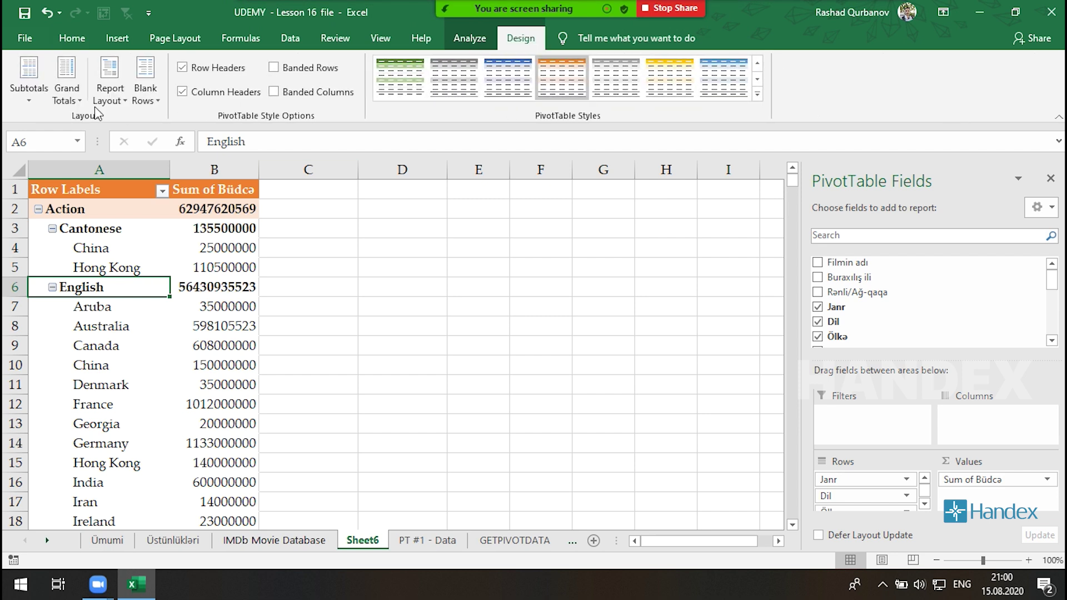
left_click(71, 105)
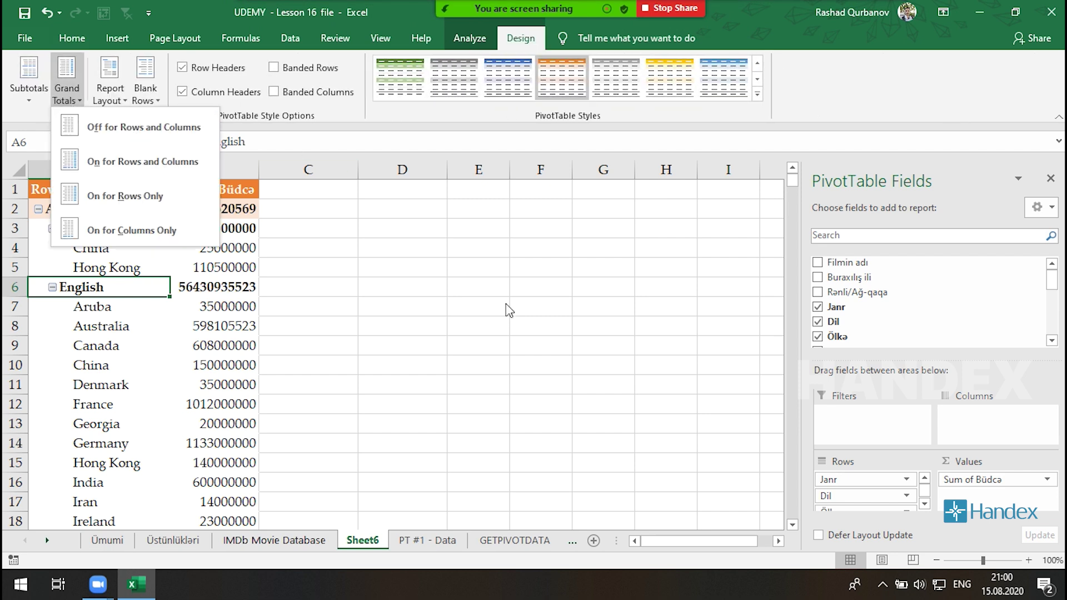
left_click(485, 308)
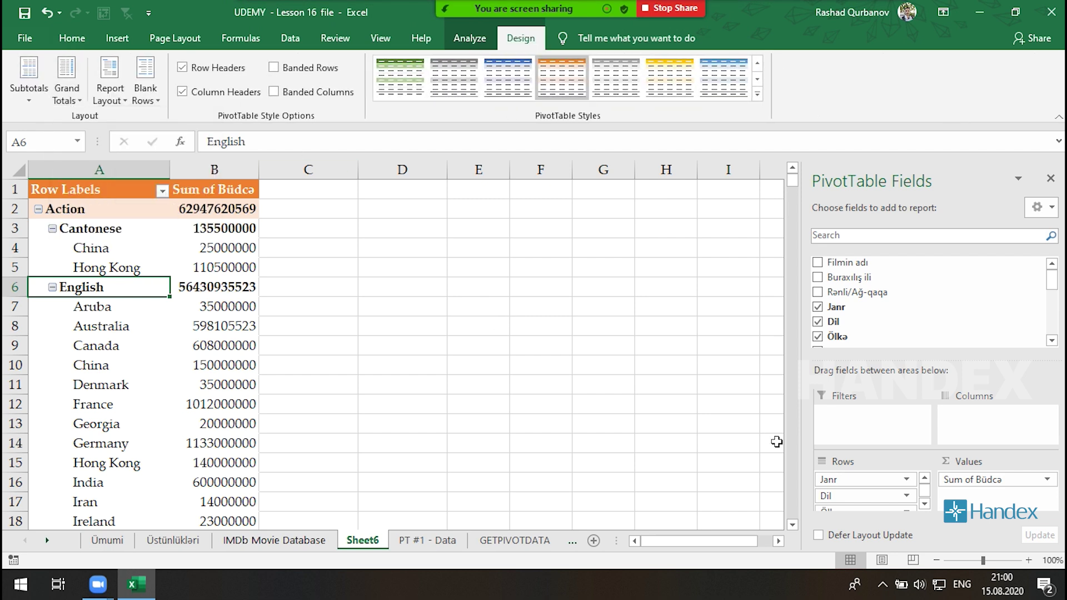
left_click_drag(850, 496, 889, 247)
left_click_drag(855, 496, 961, 442)
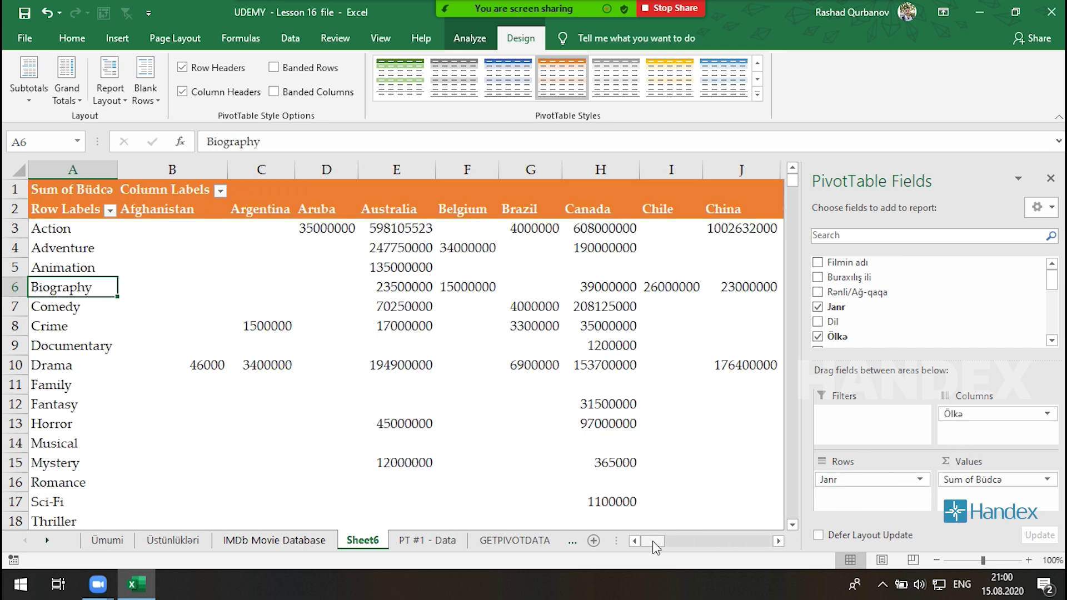
left_click_drag(652, 541, 533, 516)
scroll(296, 429, "down", 8)
scroll(243, 262, "up", 8)
left_click(30, 404)
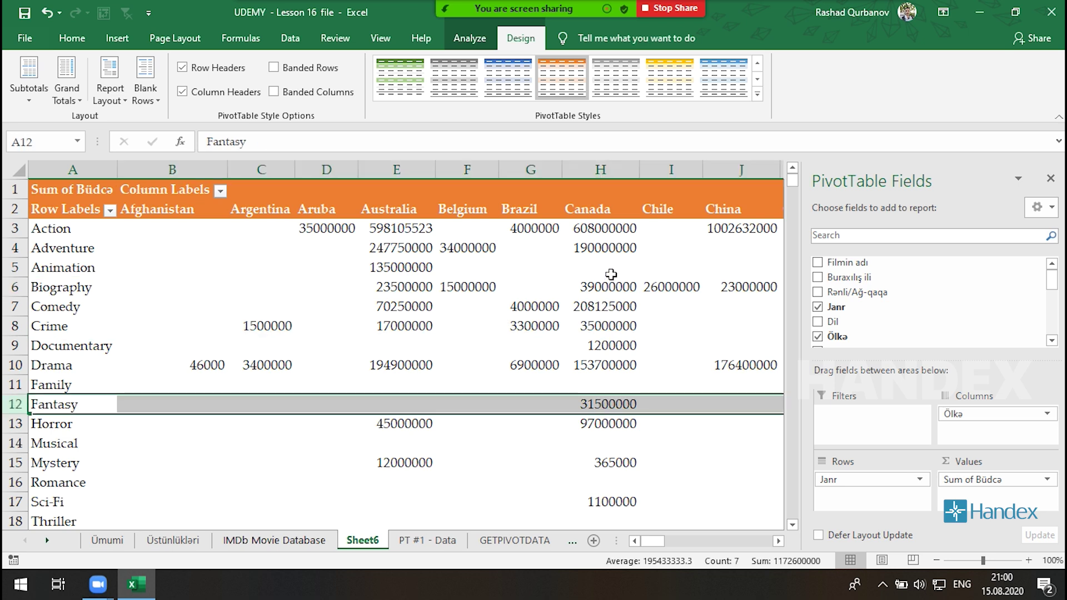
left_click(614, 177)
left_click(612, 400)
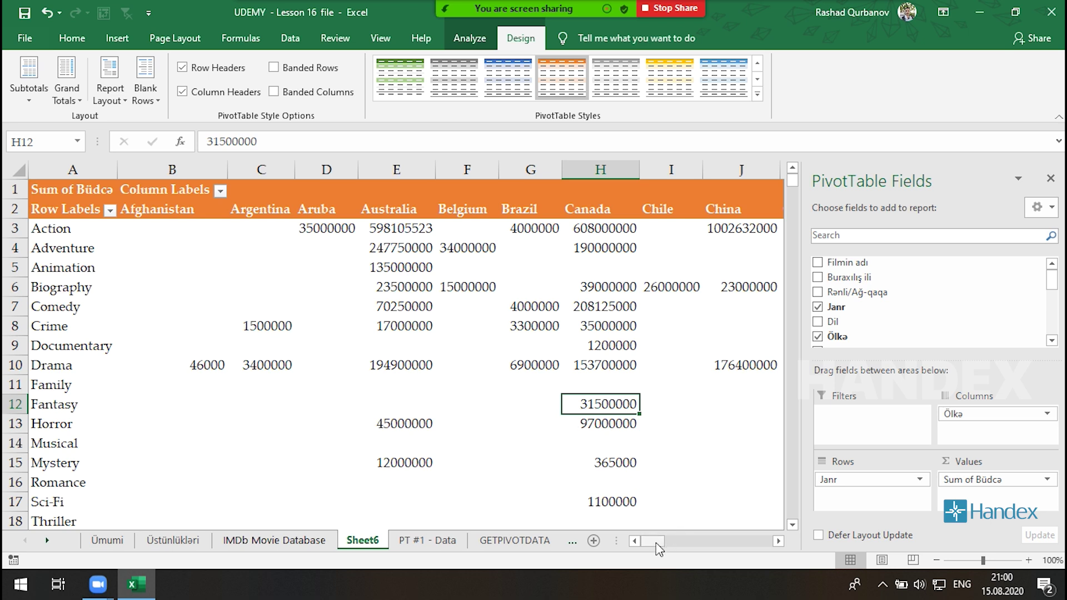
left_click_drag(656, 542, 767, 532)
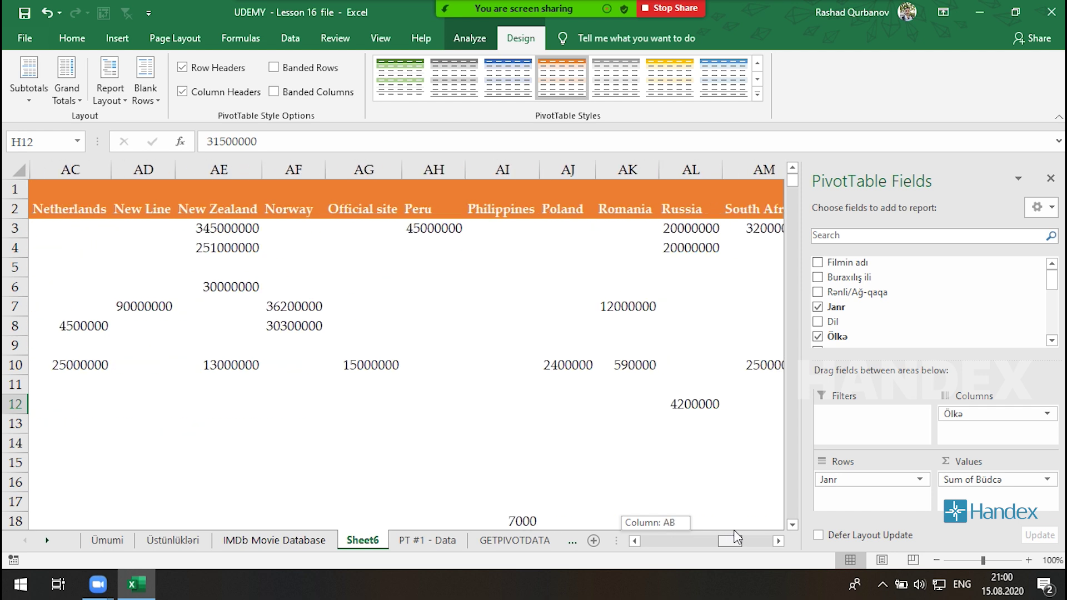
left_click(682, 168)
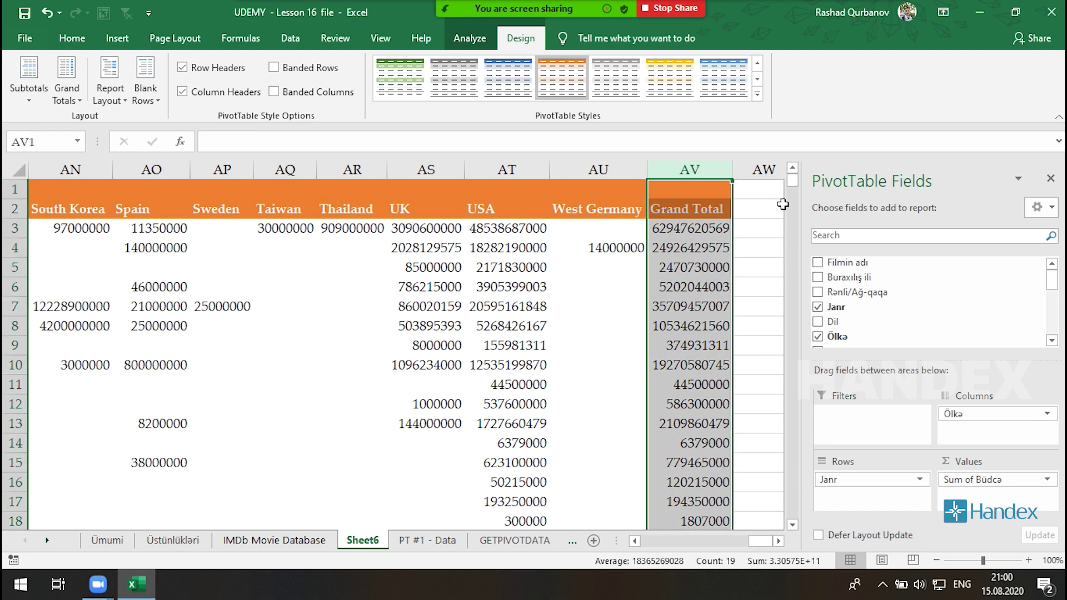
left_click_drag(763, 542, 645, 542)
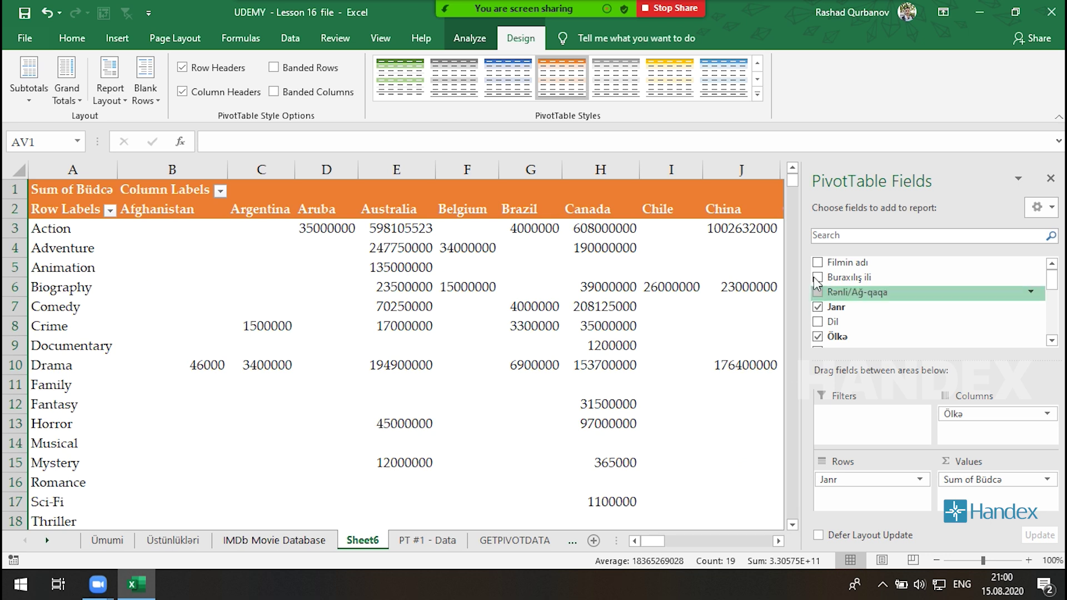
mouse_move(789, 176)
left_mouse_down()
mouse_move(795, 205)
mouse_move(793, 187)
left_mouse_up()
scroll(39, 385, "up", 3)
left_click(20, 208)
scroll(45, 248, "up", 3)
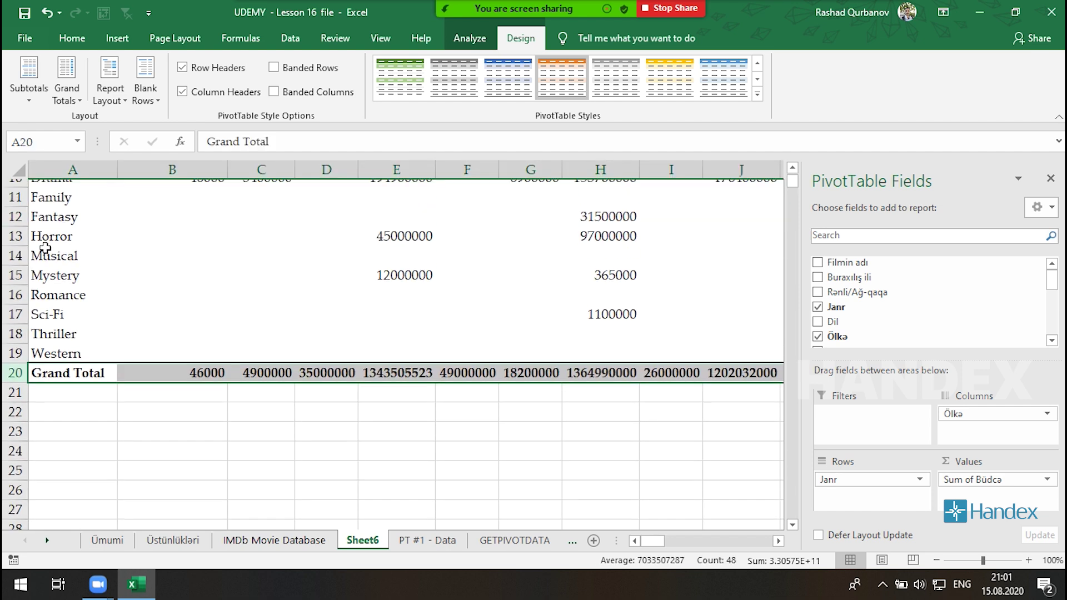
scroll(122, 362, "up", 3)
left_click(222, 178)
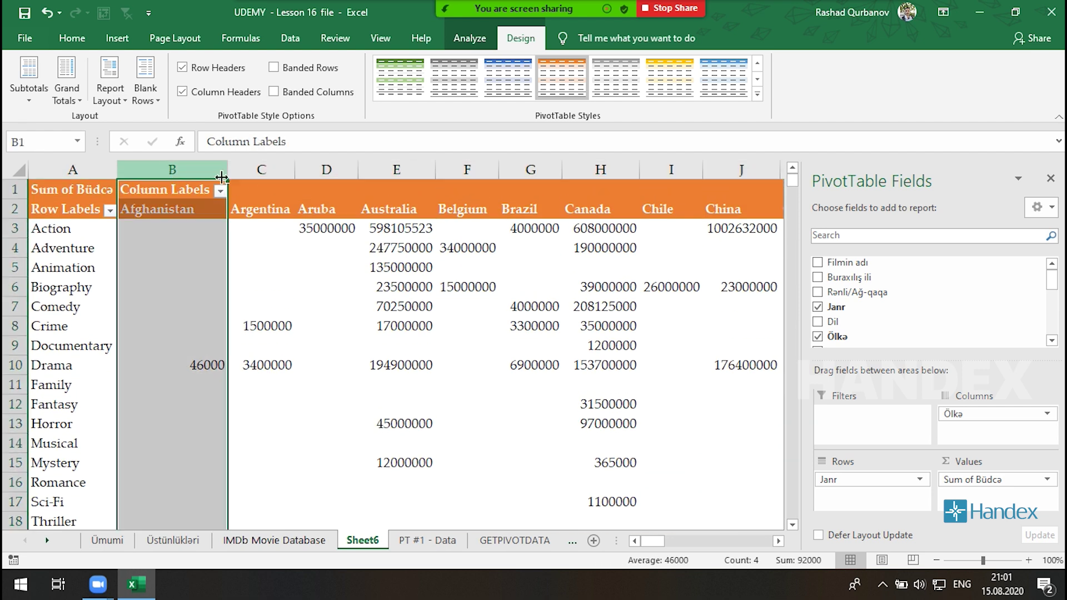
left_click(261, 181)
left_click(334, 182)
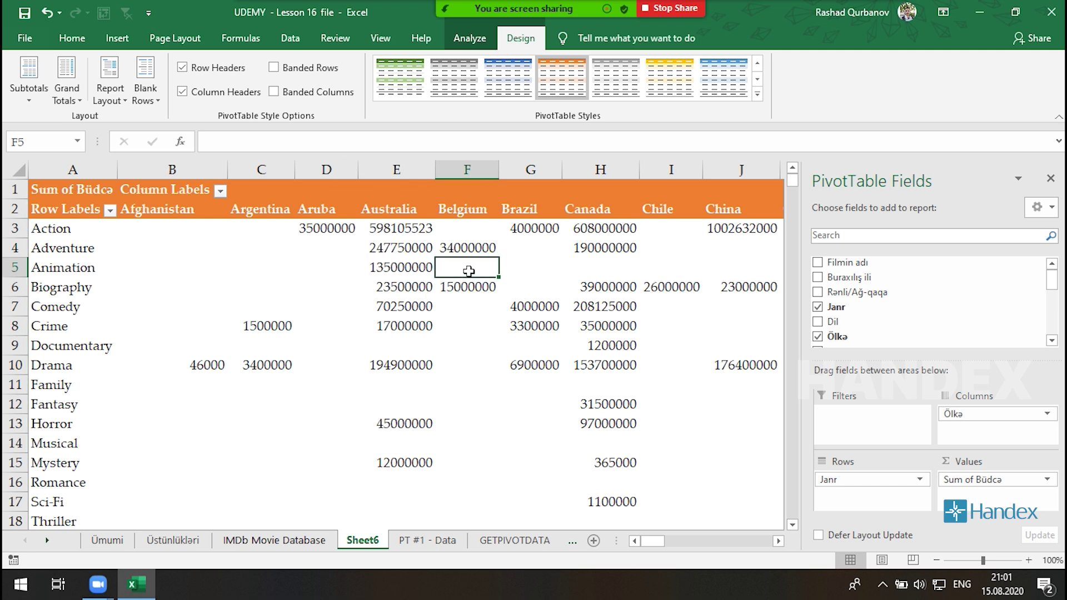
key("ctrl+Right")
left_click(643, 228)
key("Right")
key("Right")
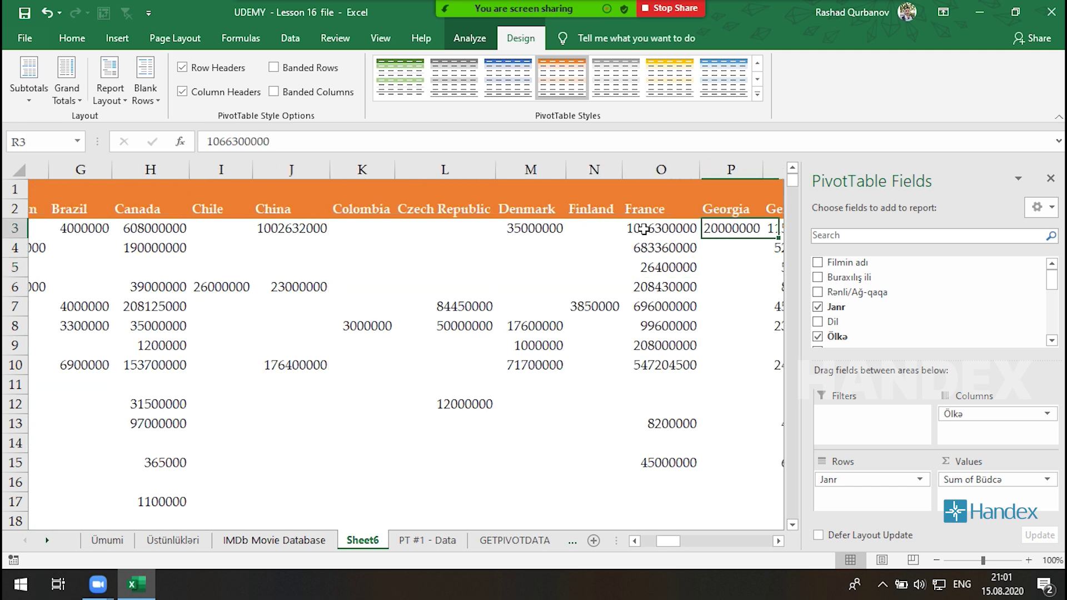
key("Right")
key("Right")
key("Right")
key("Right")
key("Right")
key("Right")
key("Right")
key("Right")
key("Right")
key("Right")
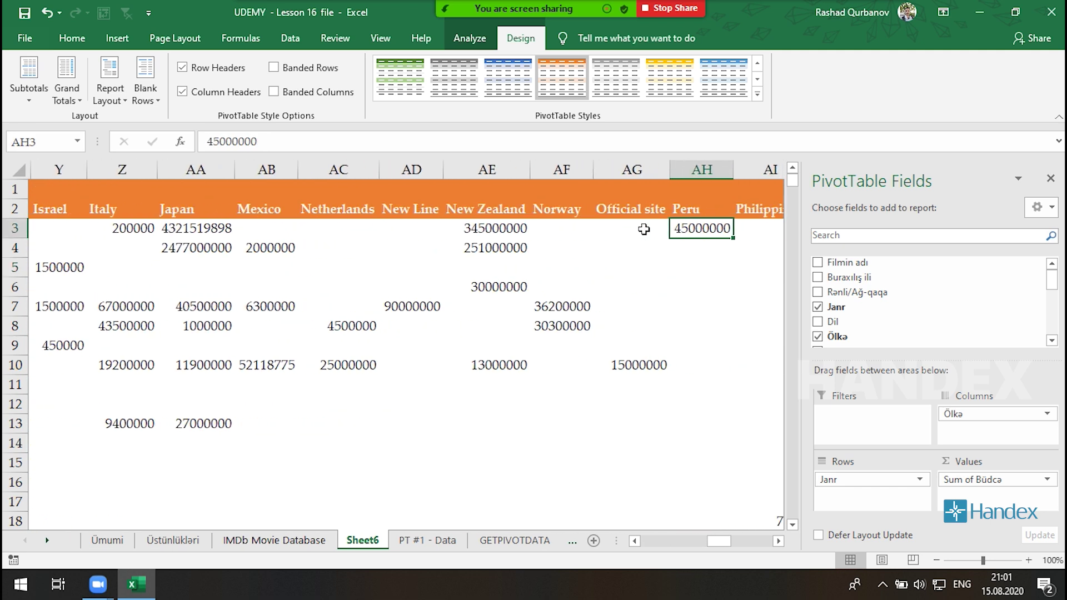
key("Right")
key("Right")
key("Right")
key("Right")
key("Right")
key("Right")
key("ctrl+Right")
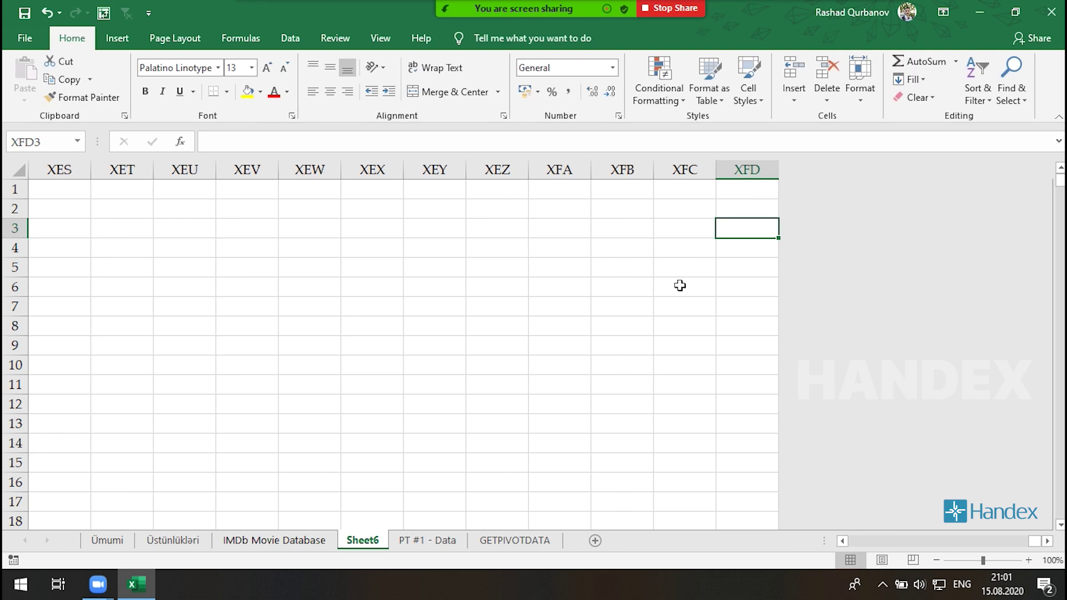
key("ctrl+Left")
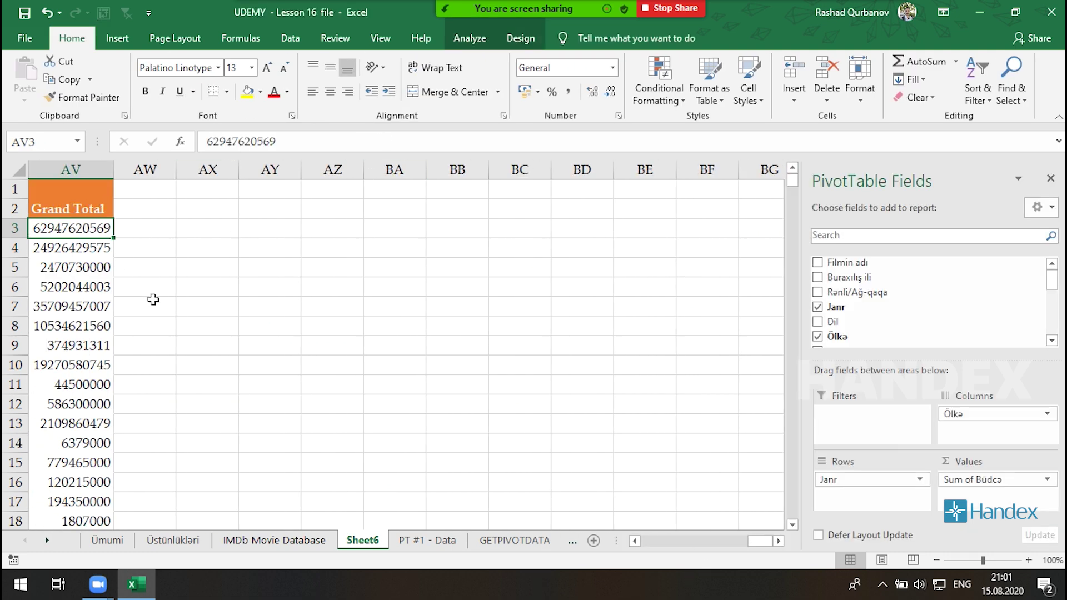
left_click_drag(751, 541, 648, 541)
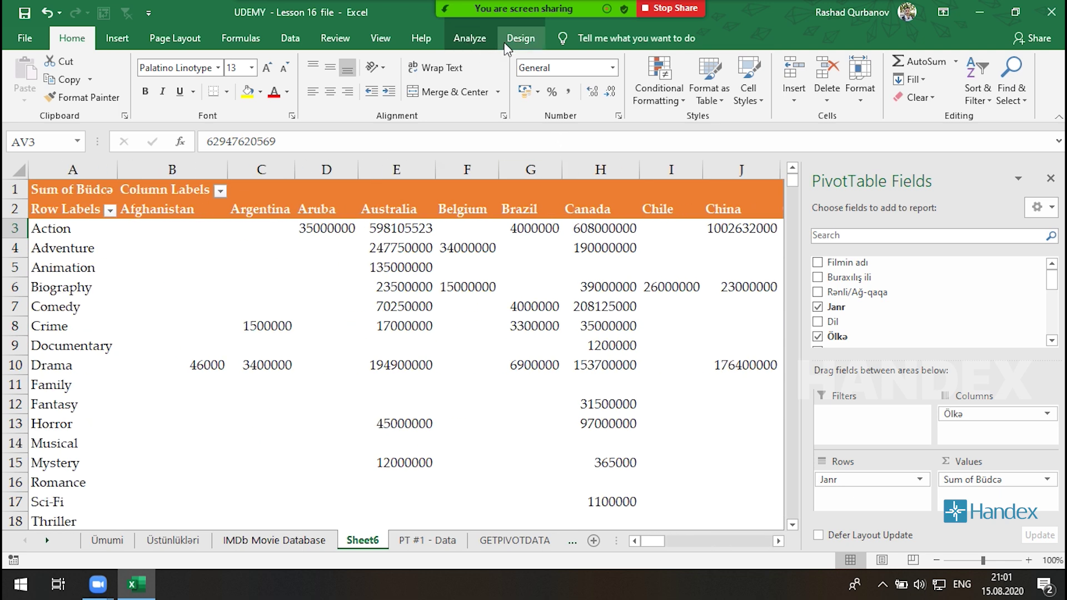
- Check the Grand Totals choices unchanged and close the PivotTable field list
left_click(508, 40)
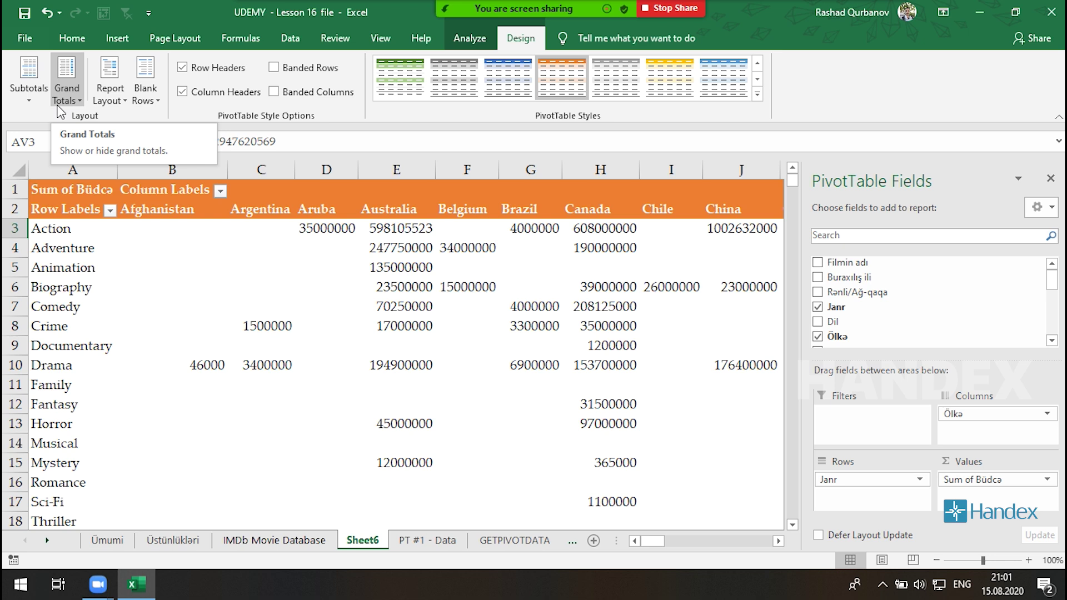
left_click(66, 100)
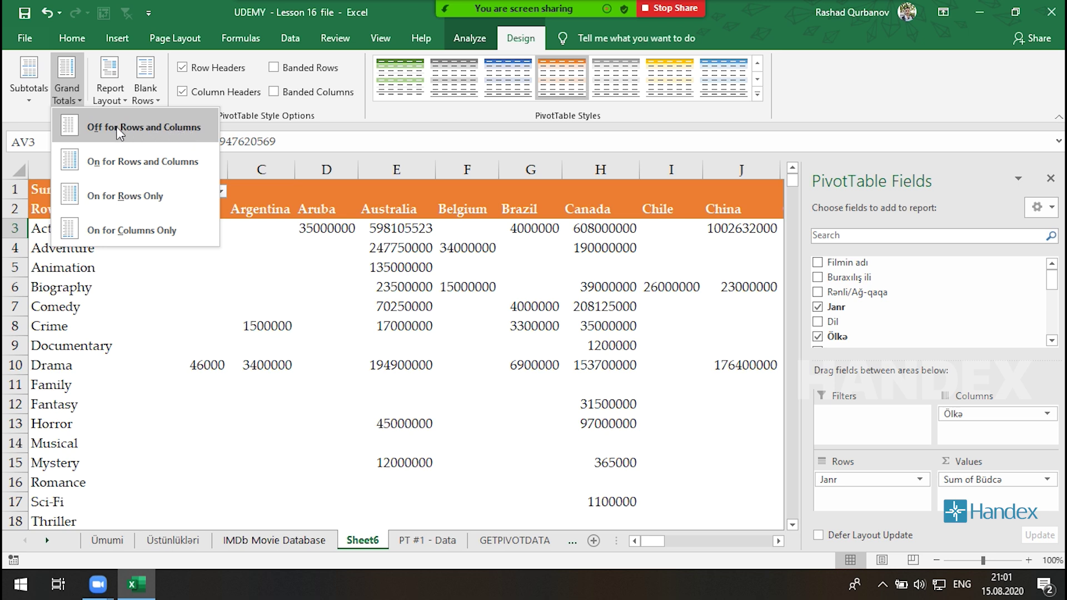
key("Escape")
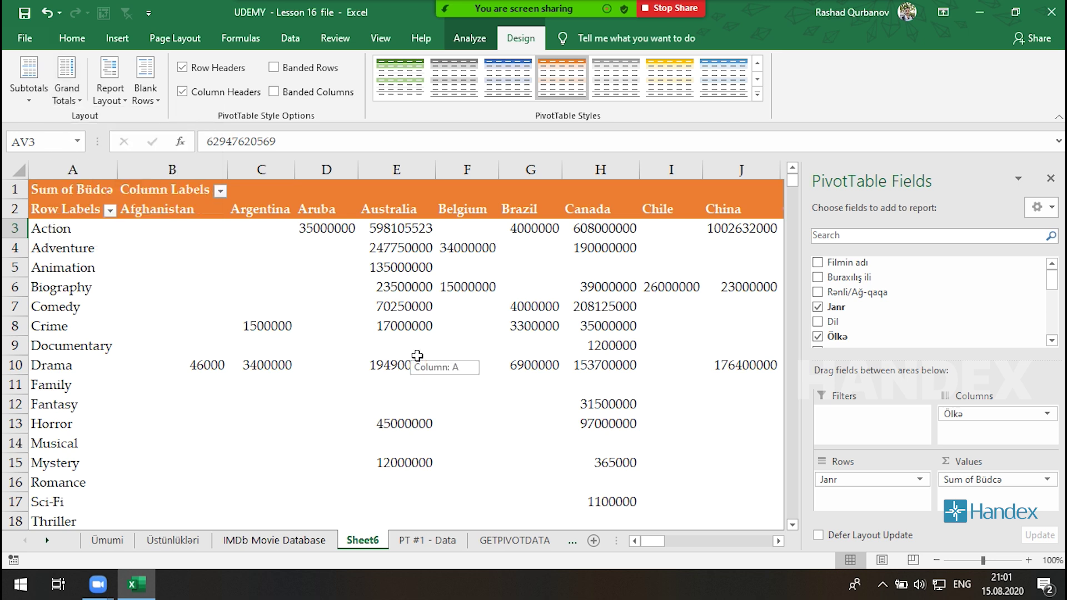
scroll(420, 356, "down", 3)
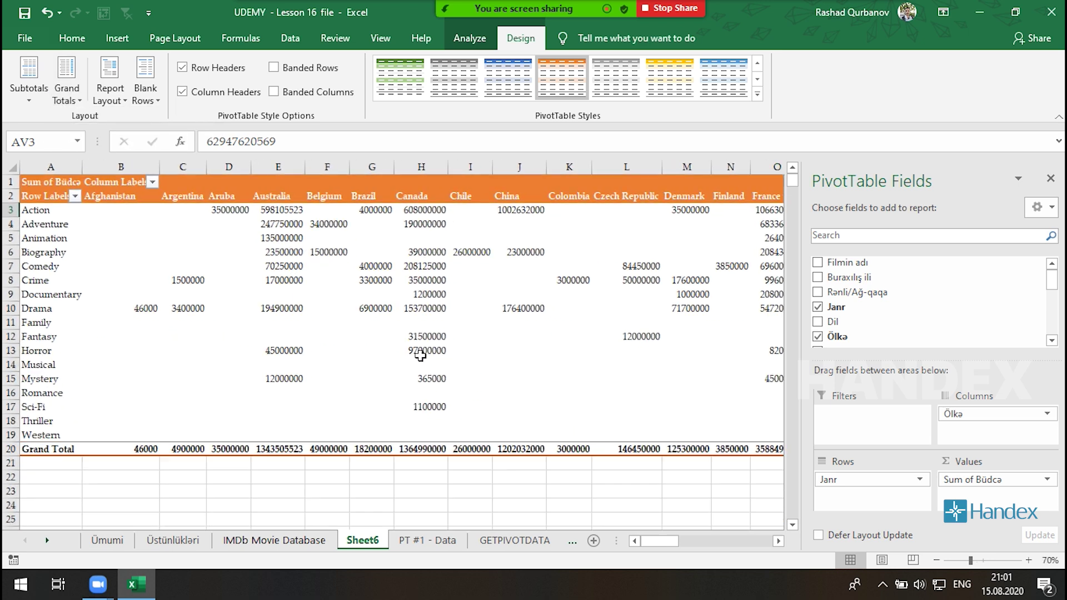
left_click(1048, 181)
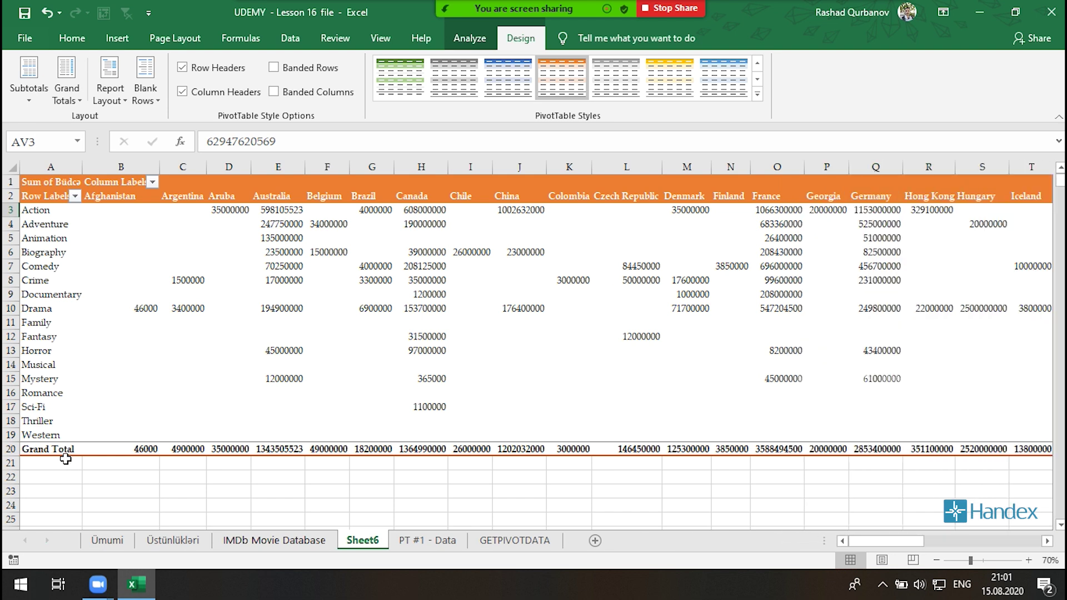
- Turn grand totals off for rows and columns and inspect the emptied row 20 and column AV
left_click(67, 83)
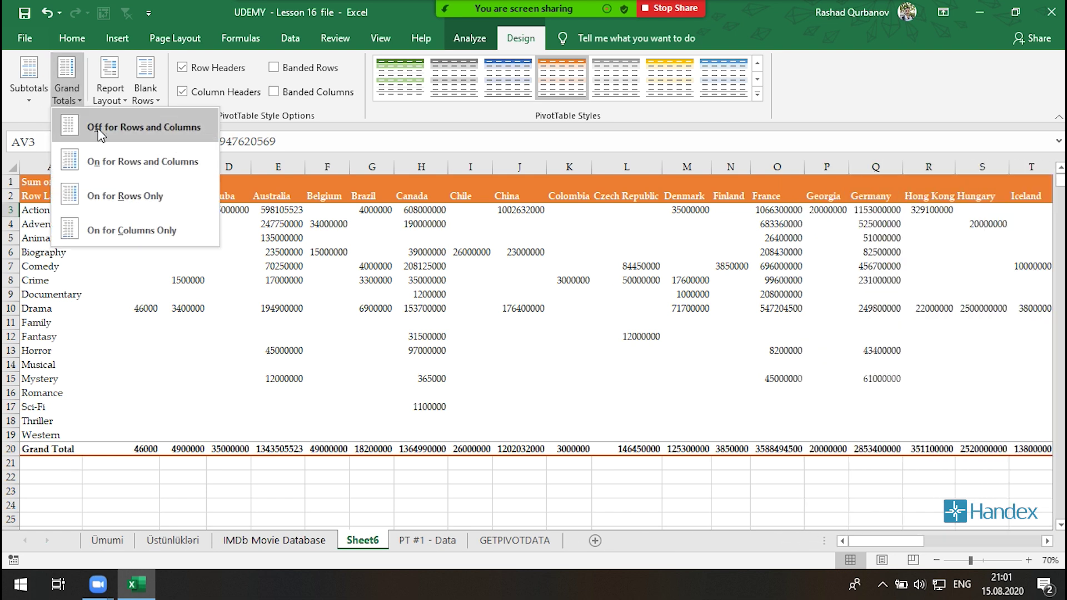
left_click(100, 129)
left_click(8, 451)
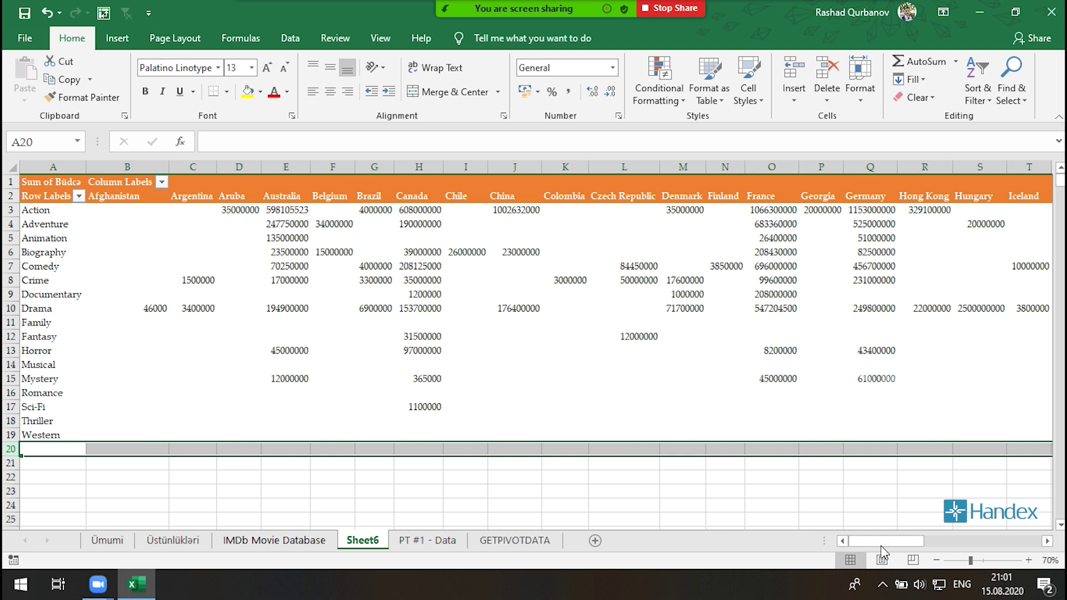
left_click_drag(883, 542, 998, 542)
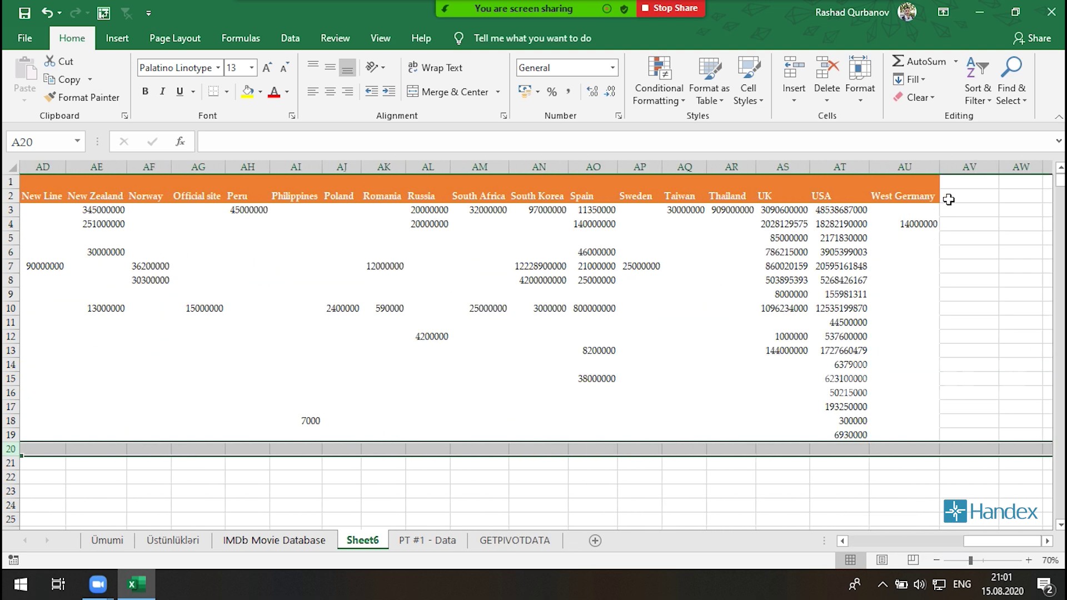
left_click_drag(949, 200, 970, 422)
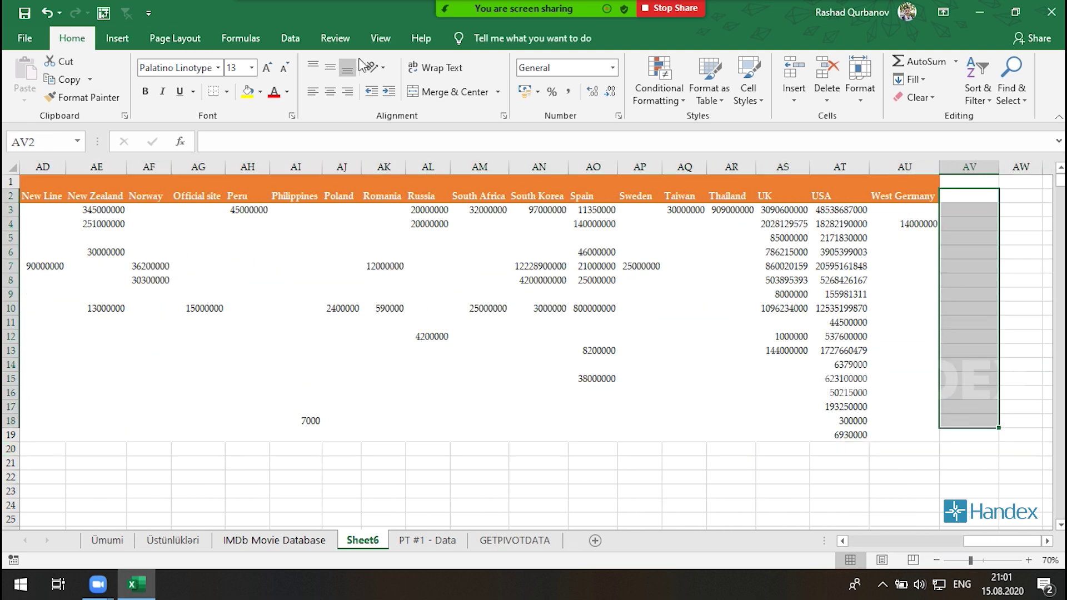
left_click(479, 266)
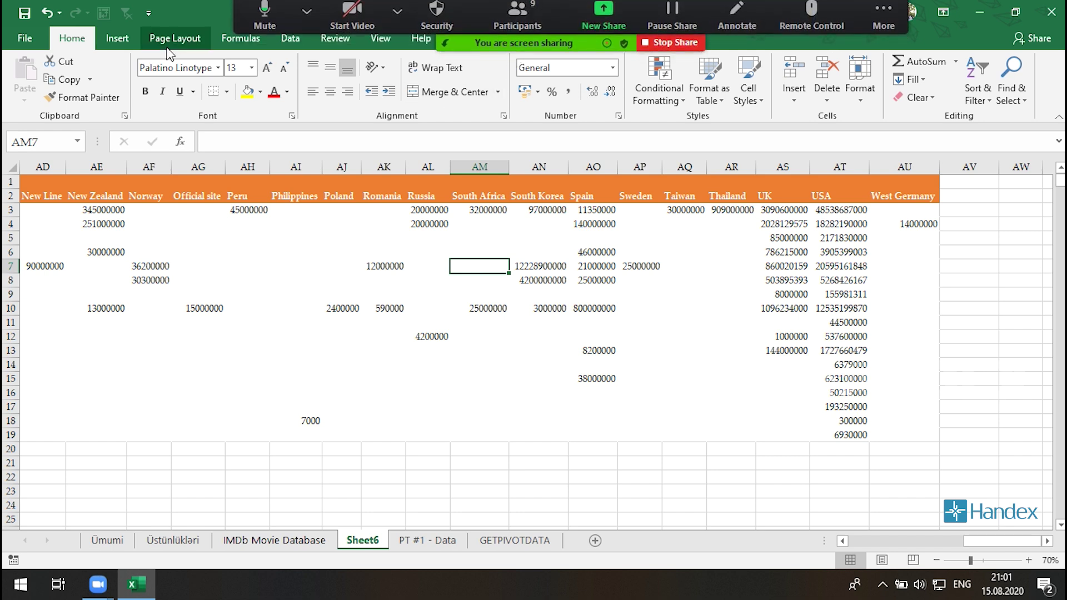
- Toggle grand totals on, off, then set them to rows only
left_click(521, 38)
left_click(67, 91)
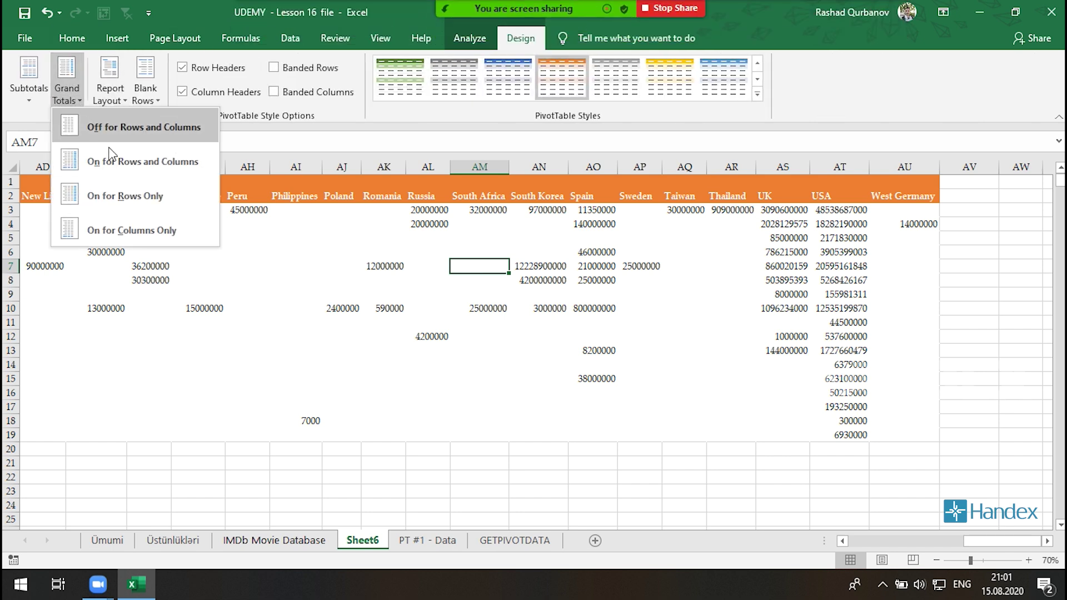
left_click(111, 166)
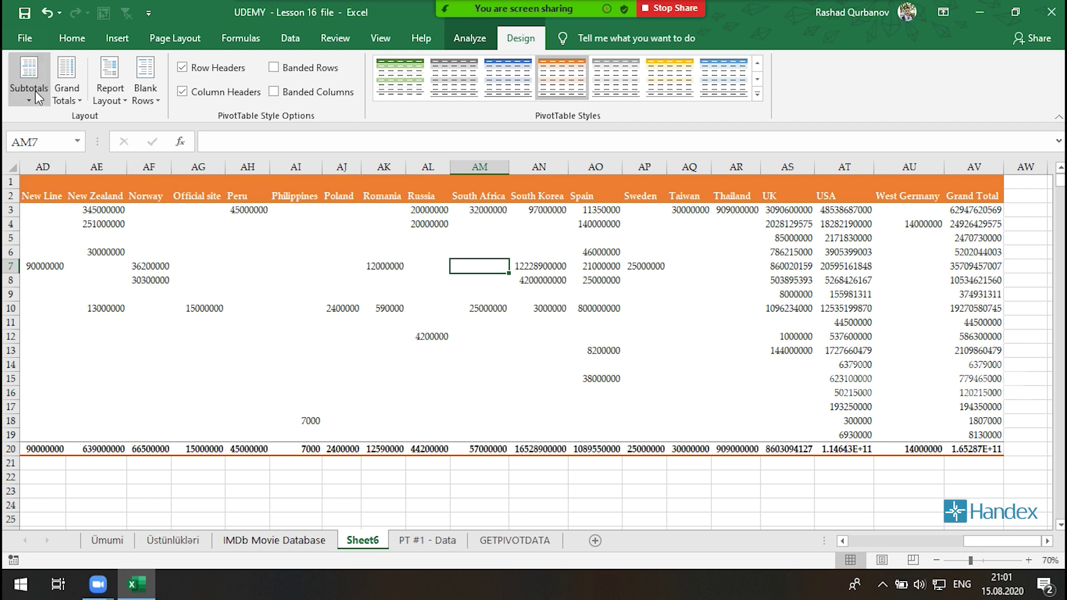
left_click(66, 92)
left_click(97, 127)
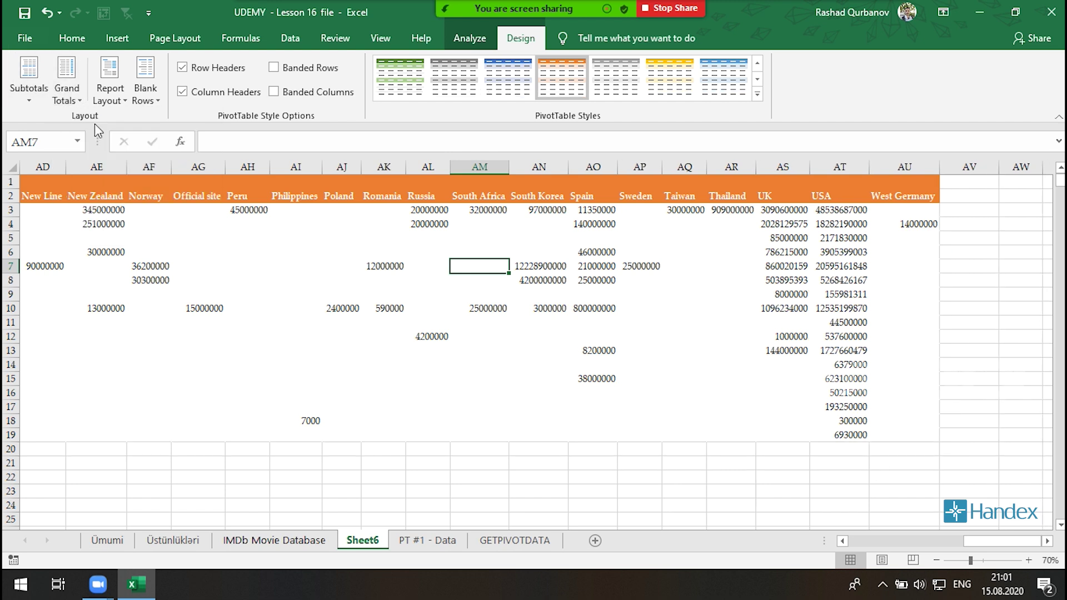
left_click(67, 92)
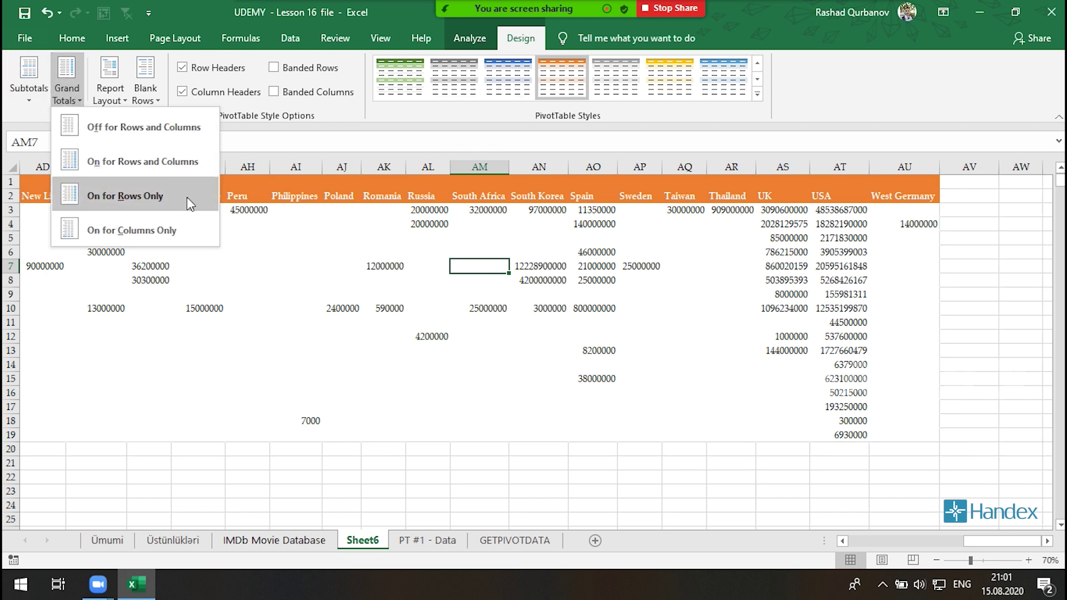
left_click(140, 201)
key("alt+F4")
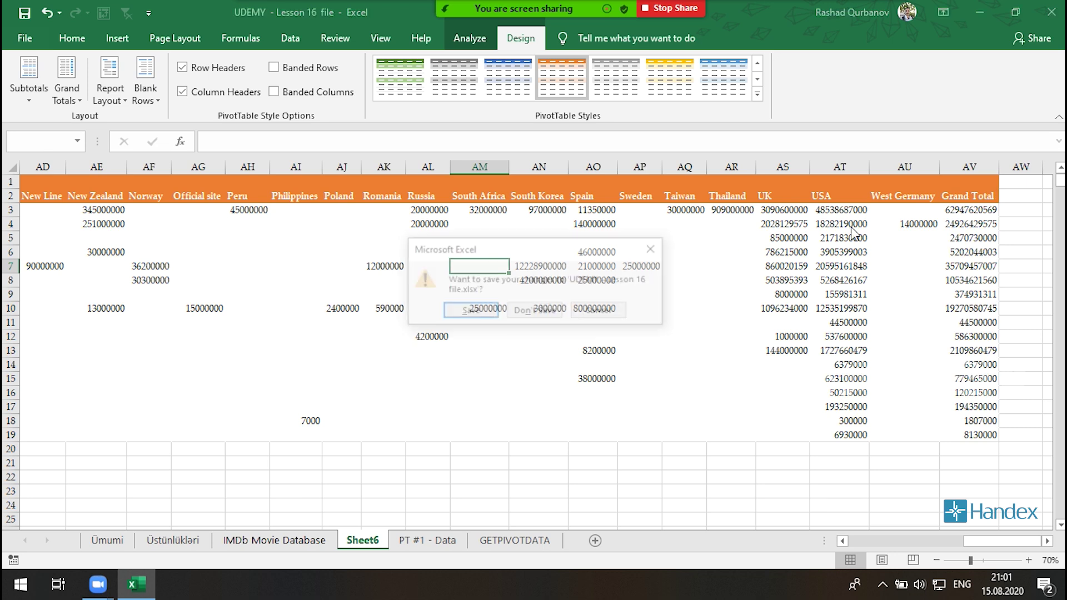
key("Escape")
- Set grand totals to columns only, leaving a bottom row of country totals
left_click_drag(958, 213, 970, 435)
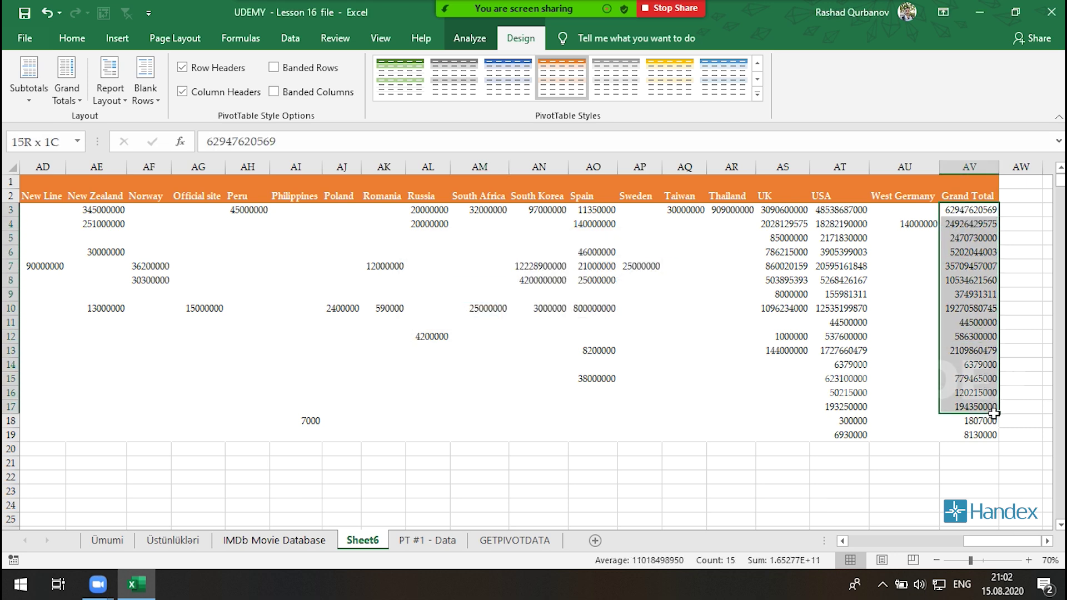
left_click(67, 92)
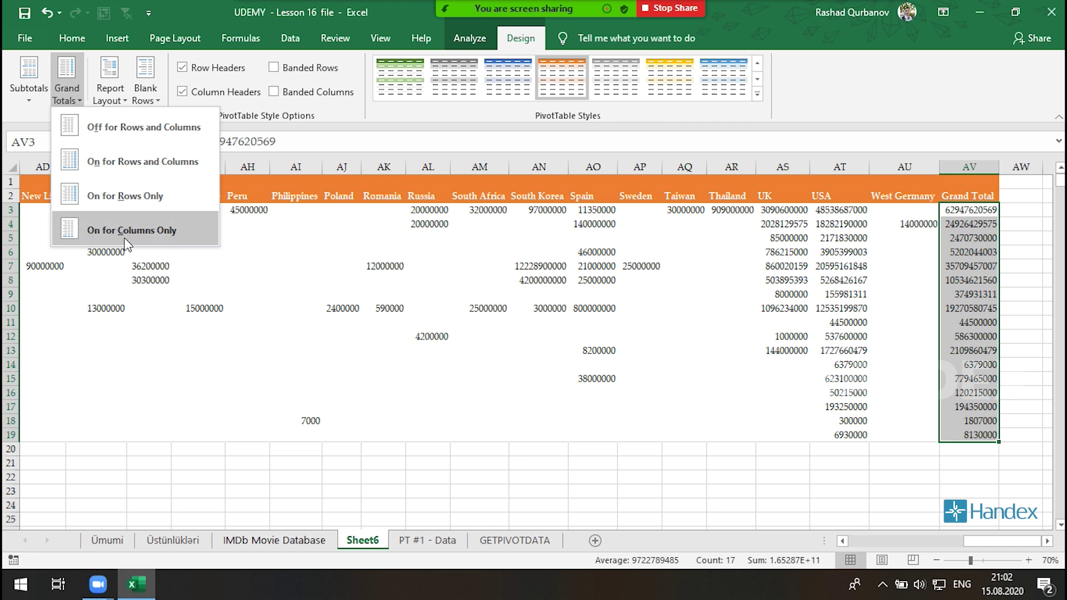
left_click(156, 234)
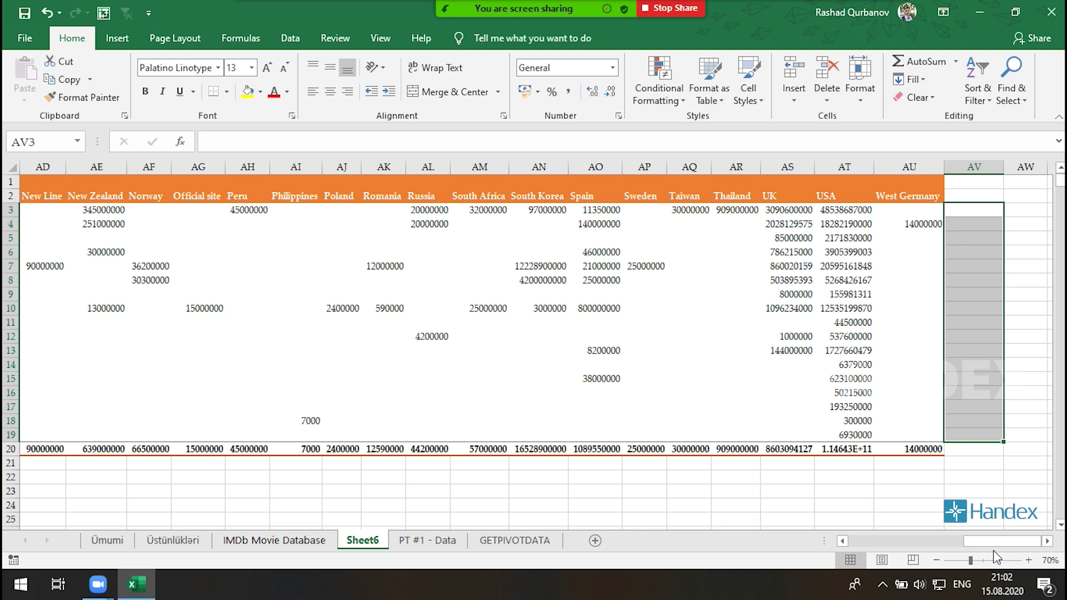
left_click_drag(1000, 541, 886, 541)
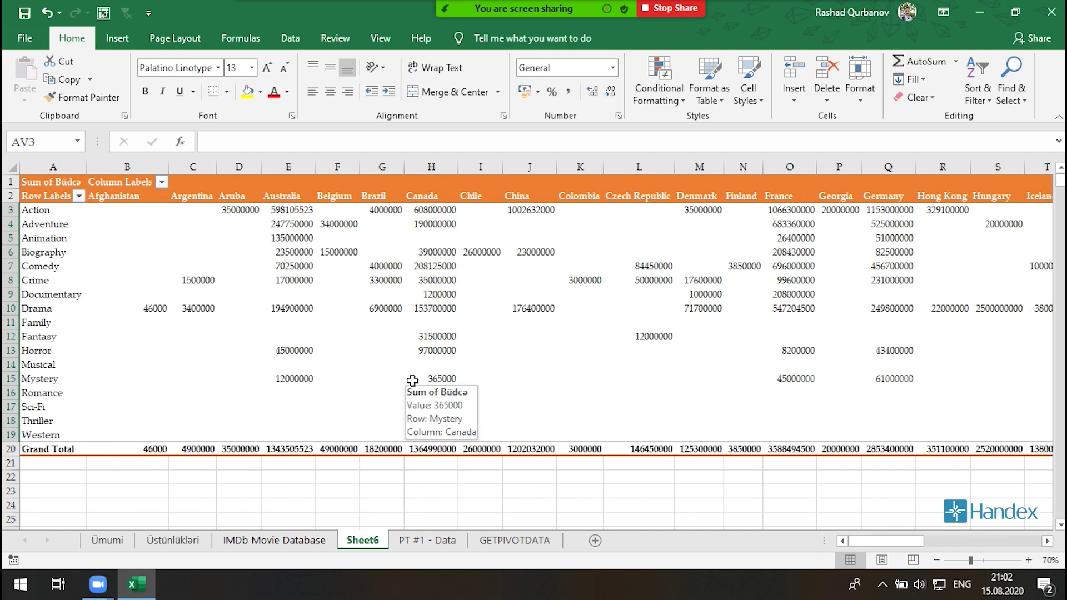
- Select a pivot cell and reopen the PivotTable Fields list from PivotTable Analyze
left_click(495, 277)
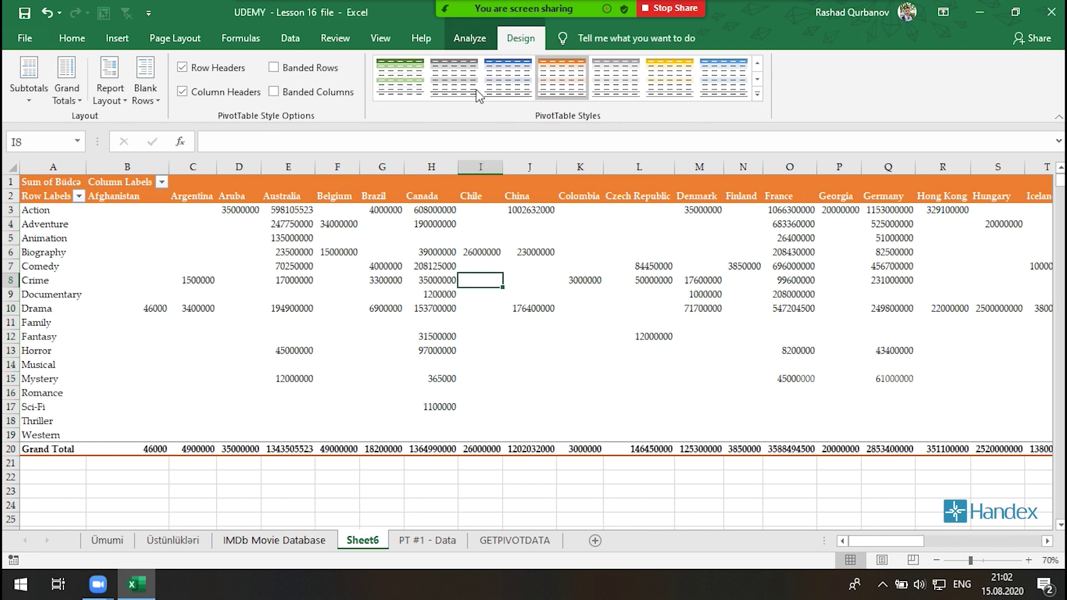
left_click(469, 38)
left_click(521, 38)
left_click(354, 356)
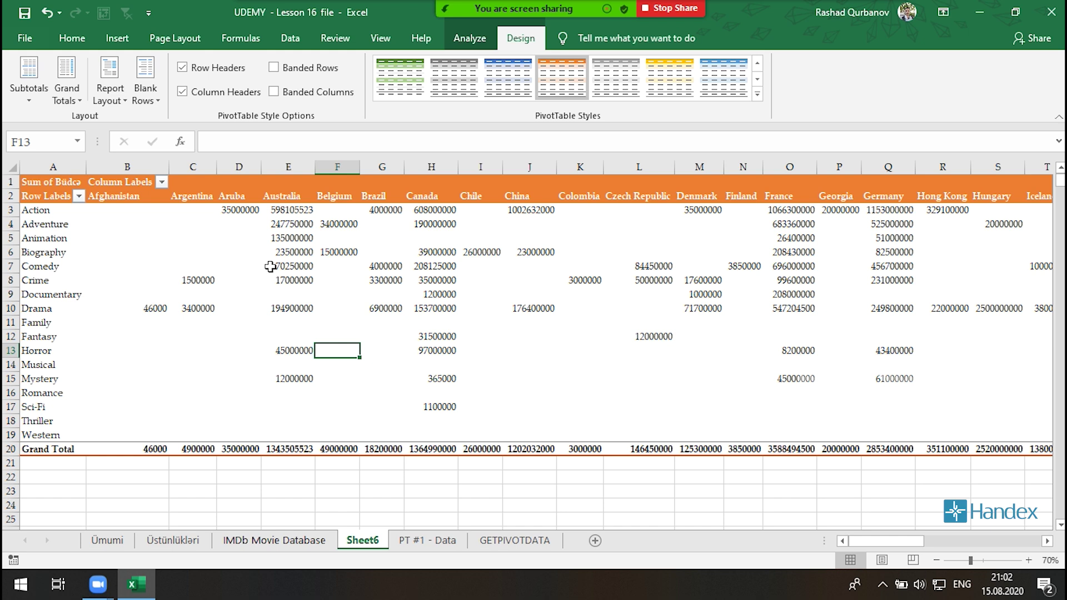
left_click(458, 43)
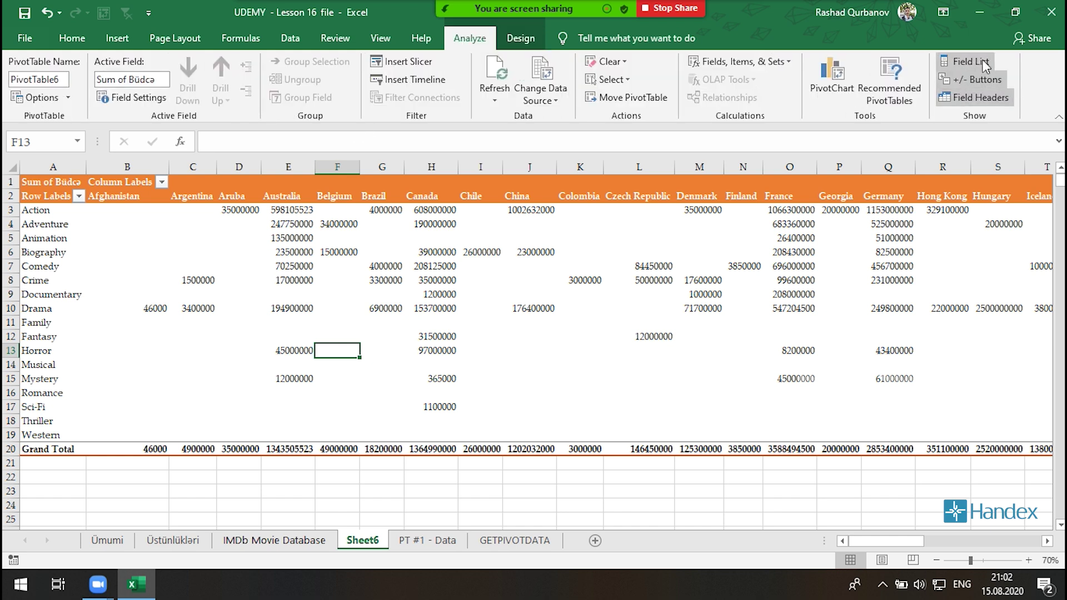
right_click(465, 255)
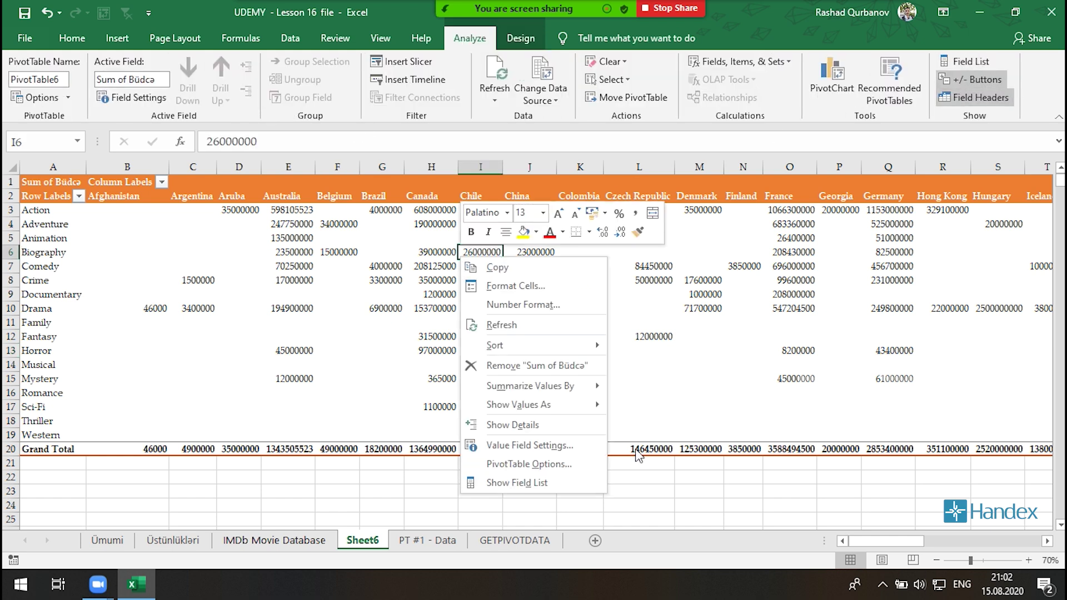
left_click(970, 61)
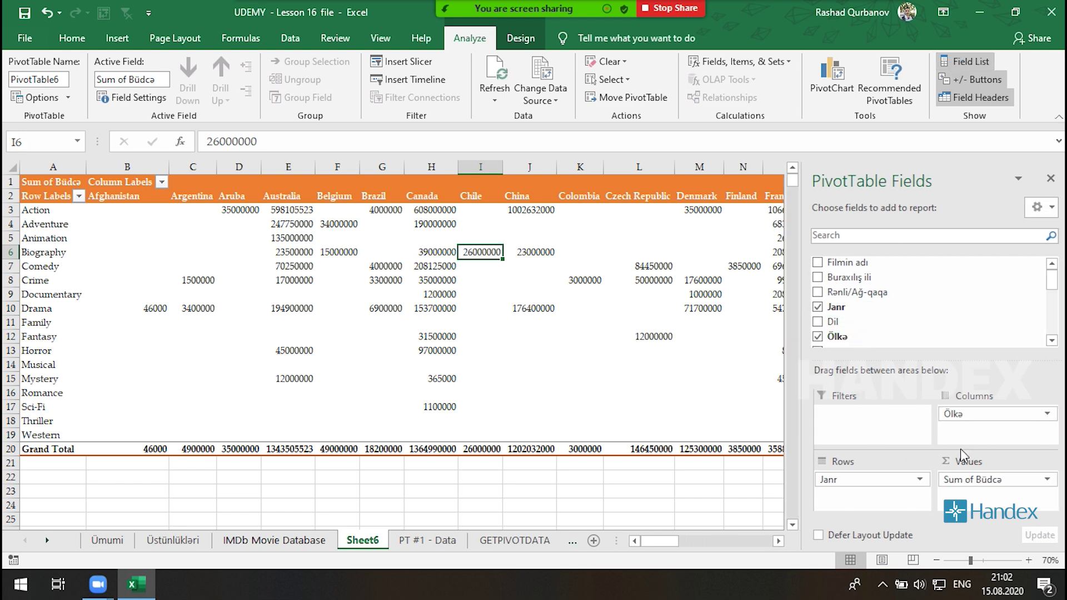
left_click_drag(969, 414, 867, 495)
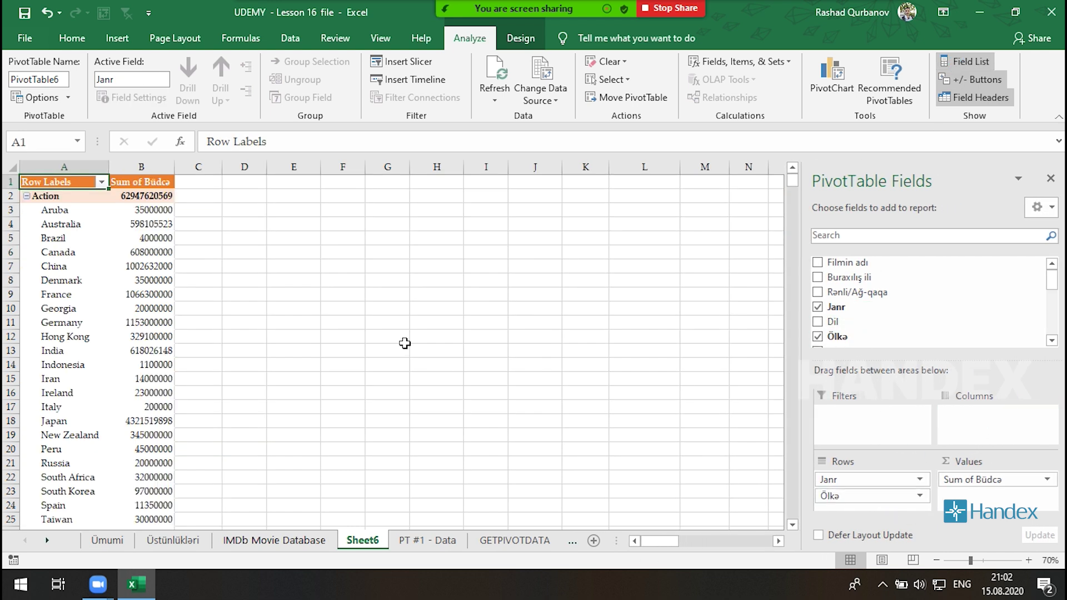
scroll(150, 343, "down", 2)
scroll(150, 341, "down", 4)
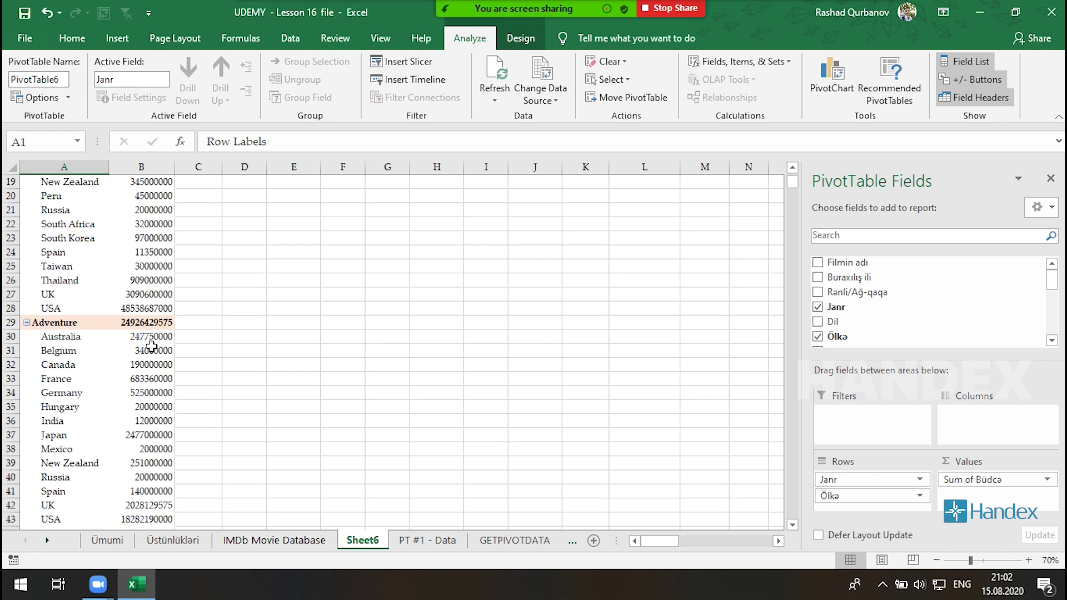
scroll(151, 347, "up", 6)
left_click(52, 195)
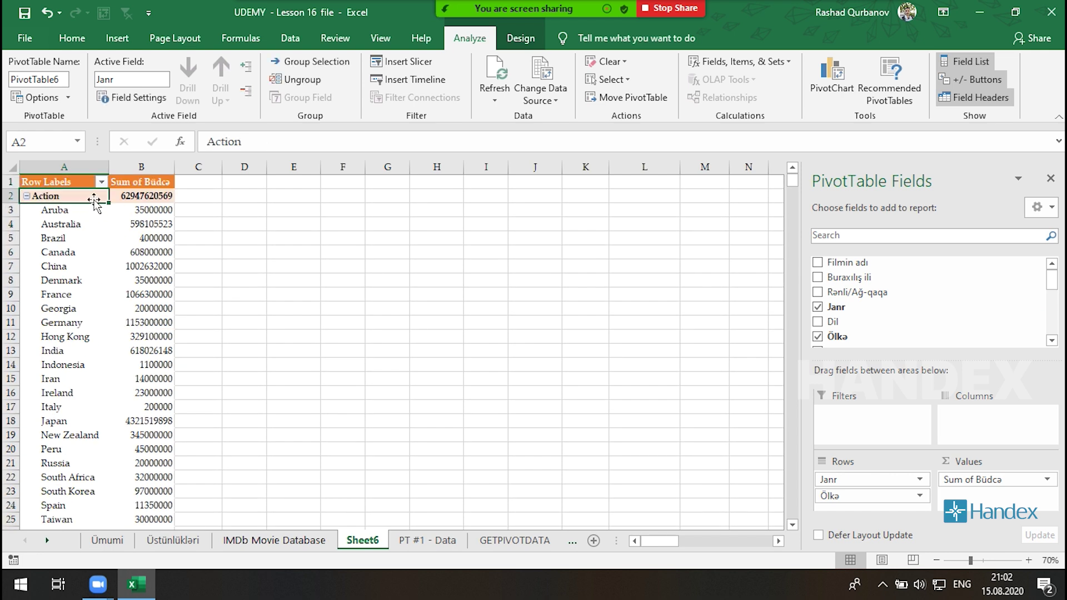
left_click(142, 196)
scroll(156, 245, "down", 2)
scroll(109, 316, "down", 1)
scroll(115, 209, "up", 3)
scroll(66, 369, "down", 5)
scroll(78, 328, "down", 1)
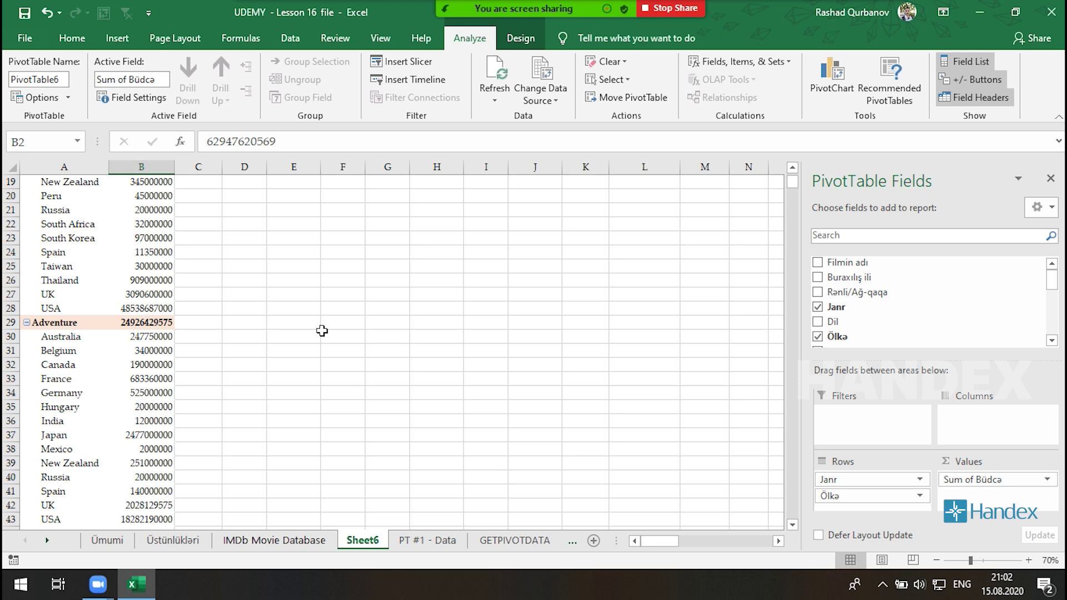
mouse_move(833, 321)
left_mouse_down()
mouse_move(861, 382)
mouse_move(884, 502)
left_mouse_up()
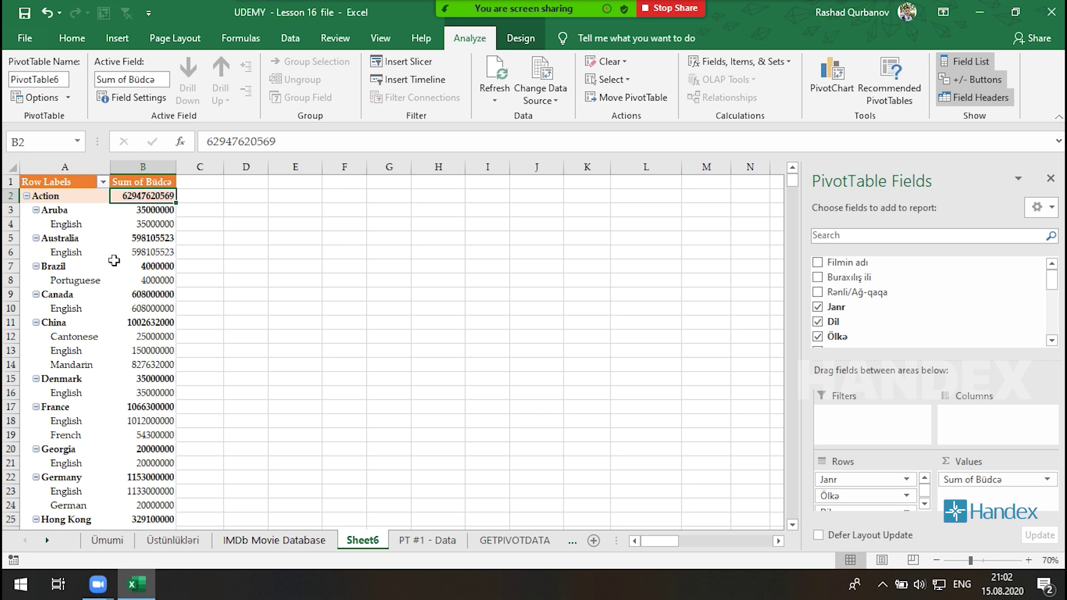
scroll(115, 324, "down", 6)
scroll(115, 324, "down", 6)
scroll(115, 325, "down", 3)
scroll(115, 325, "up", 9)
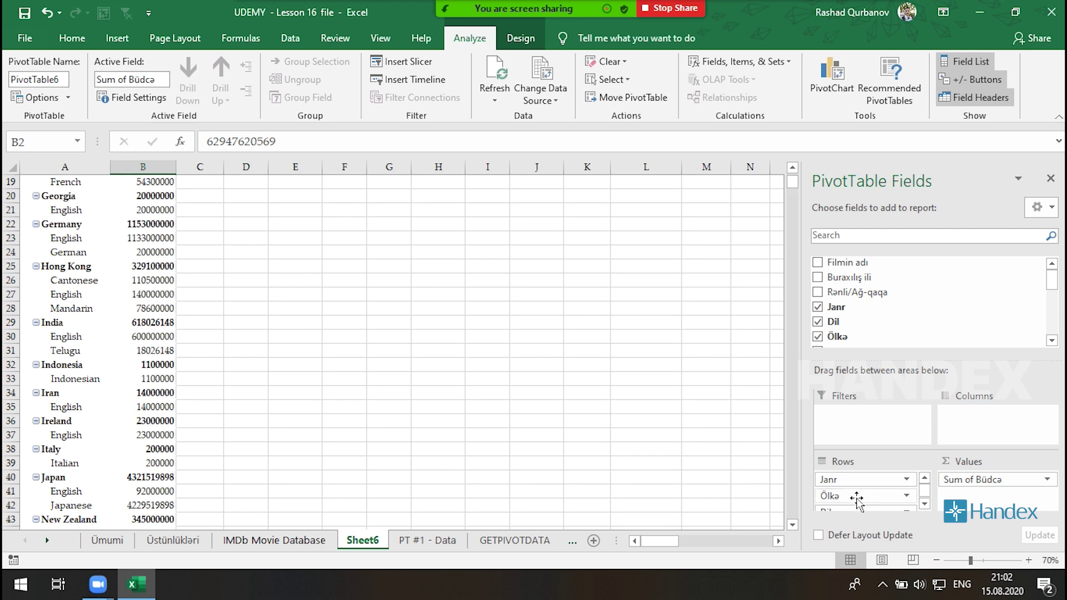
left_click_drag(858, 496, 841, 503)
left_click(61, 268)
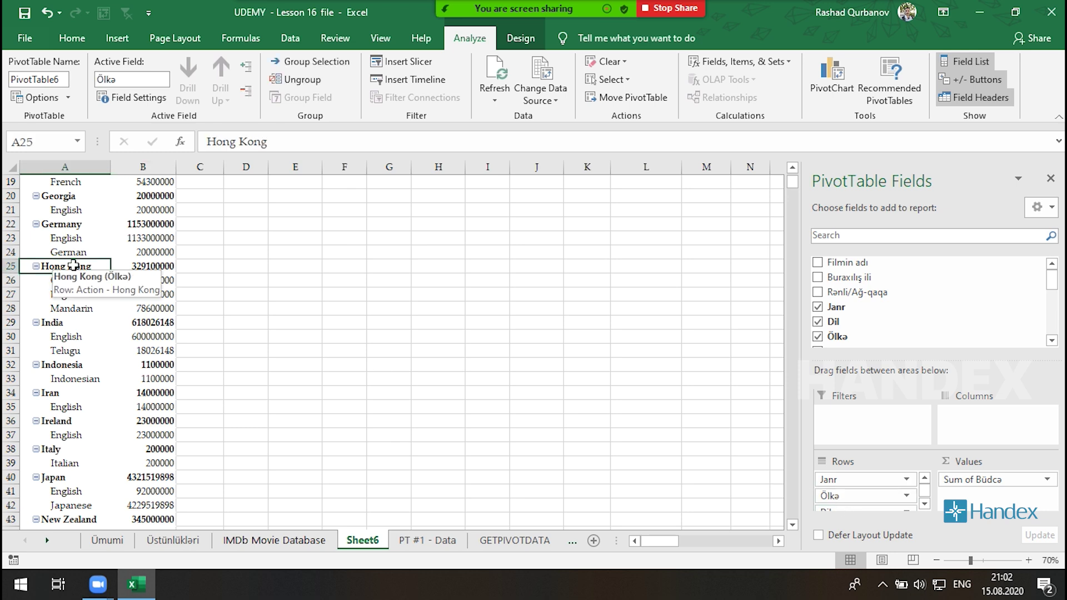
left_click_drag(79, 305, 73, 288)
left_click(149, 266)
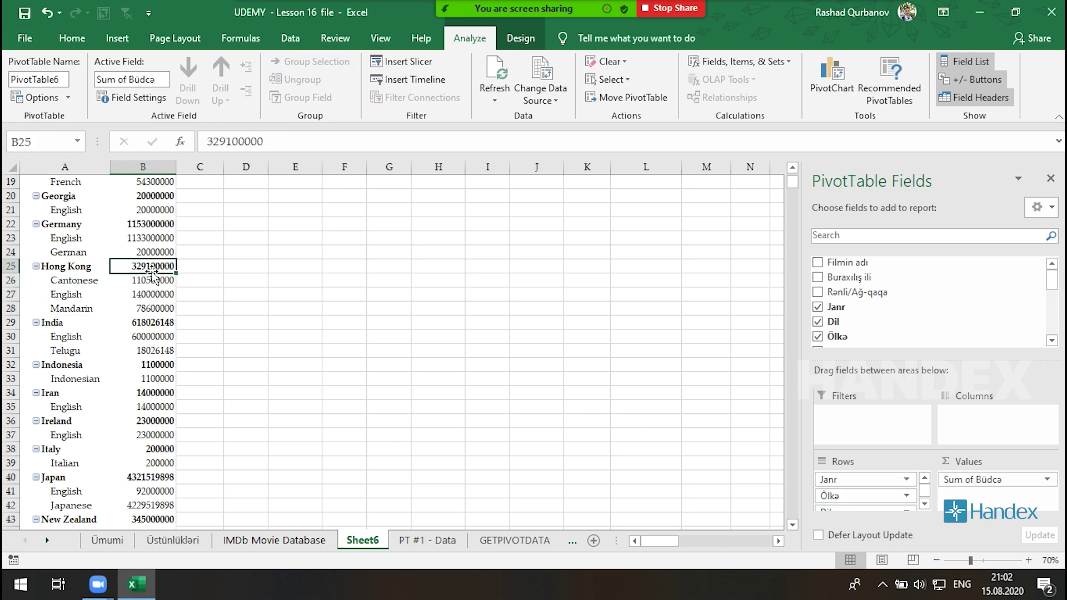
scroll(149, 266, "up", 6)
left_click_drag(833, 510, 939, 347)
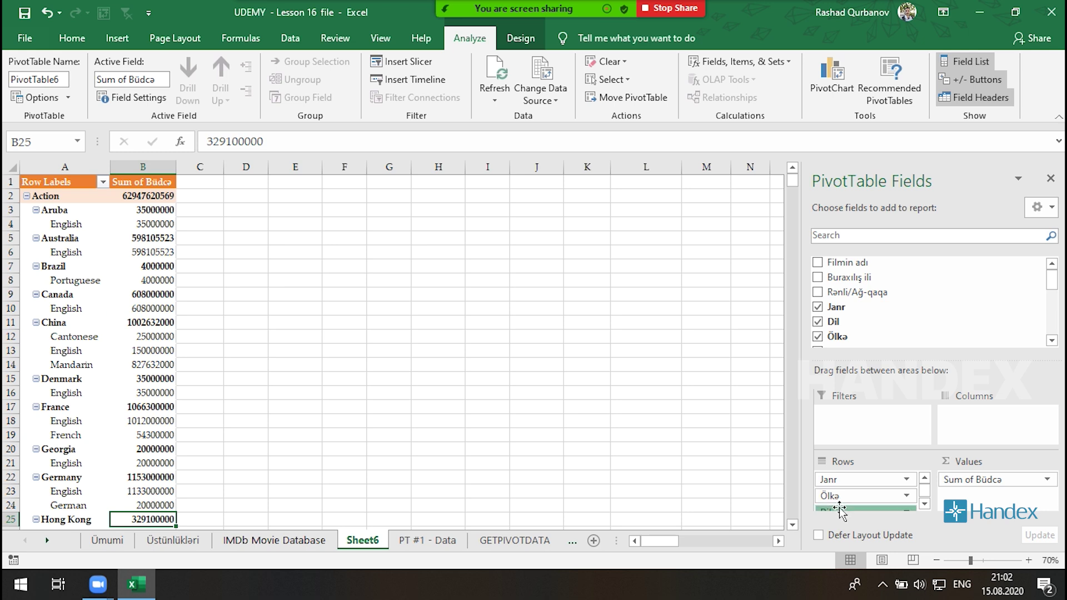
left_click(161, 224)
left_click(158, 195)
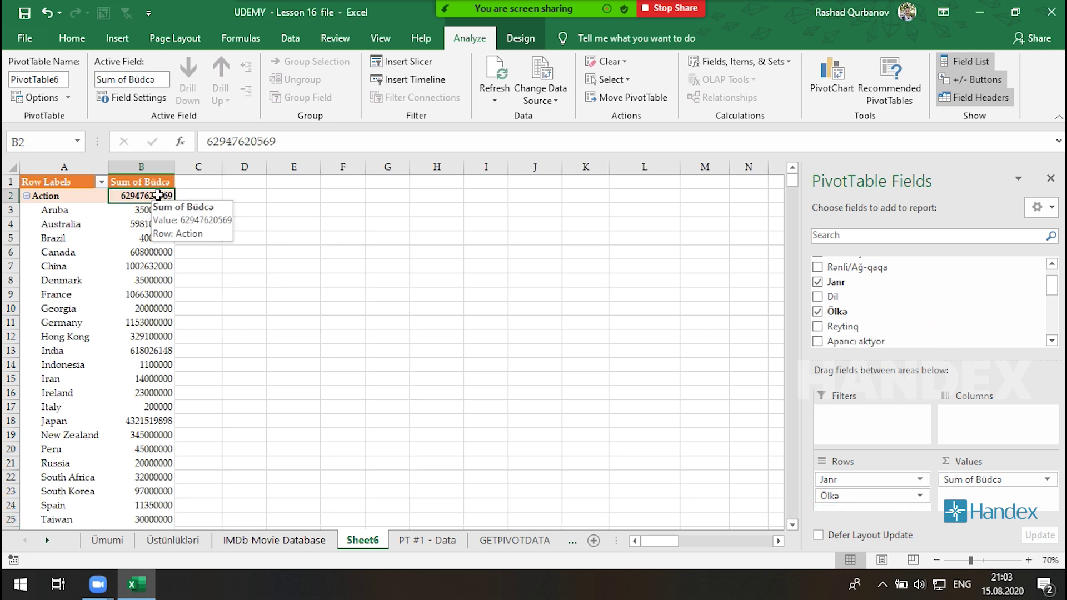
left_click(521, 38)
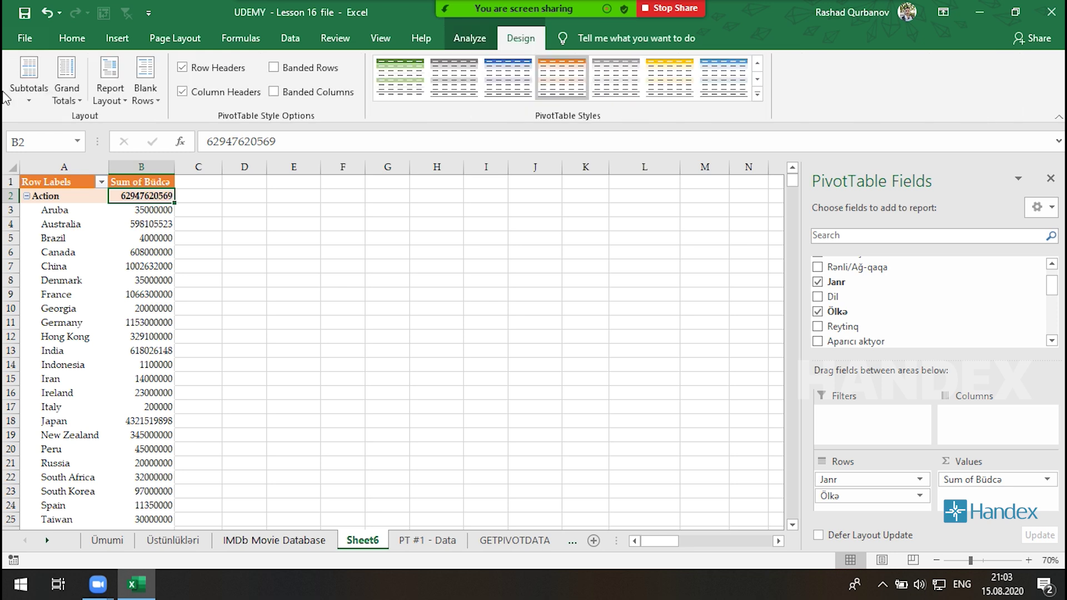
left_click(28, 92)
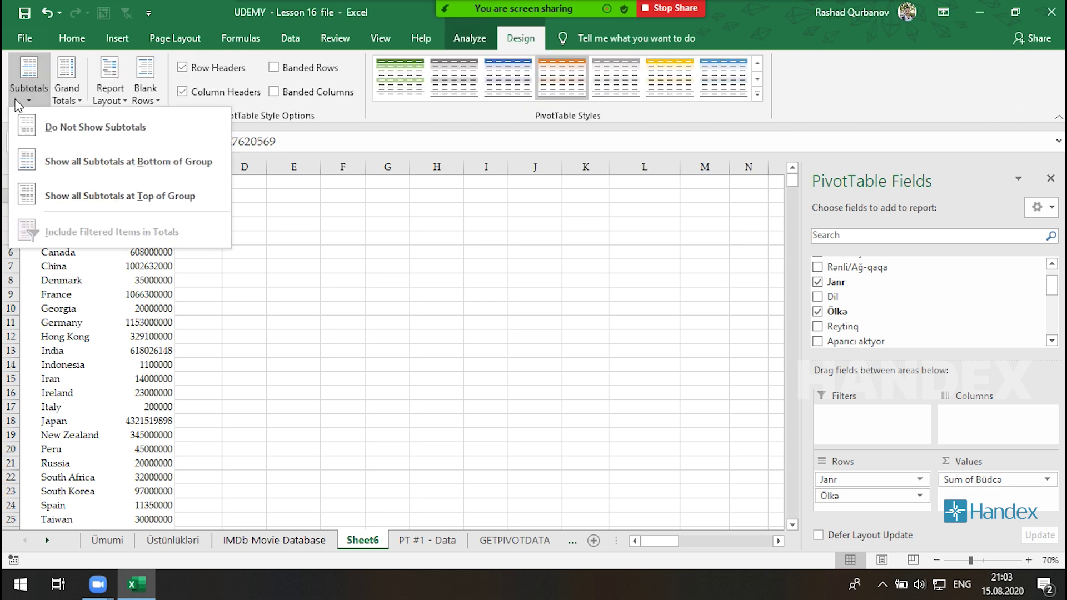
left_click(75, 127)
scroll(183, 231, "down", 12)
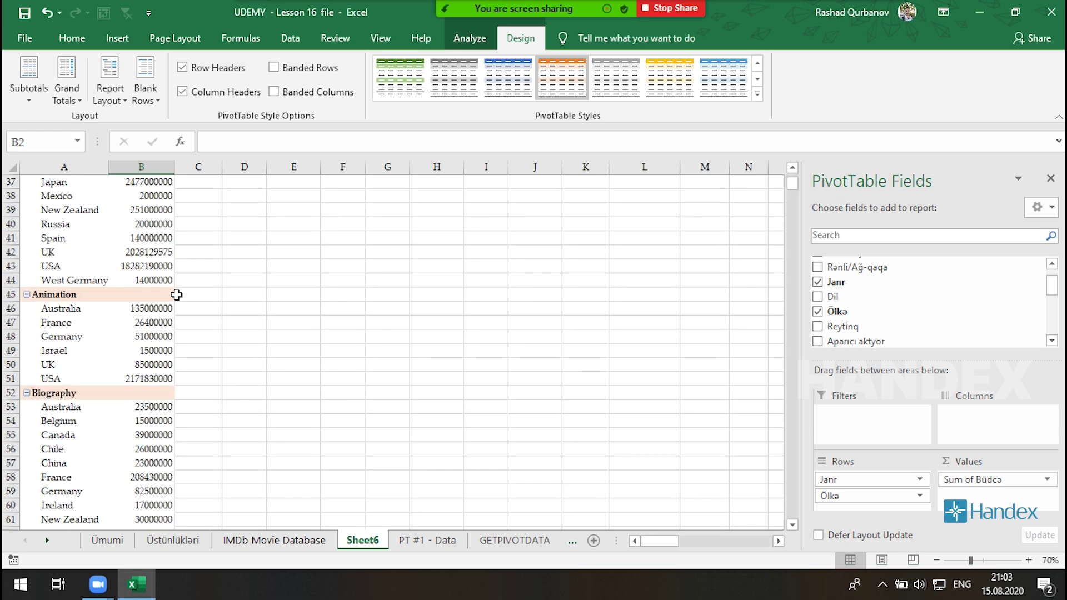
left_click(24, 94)
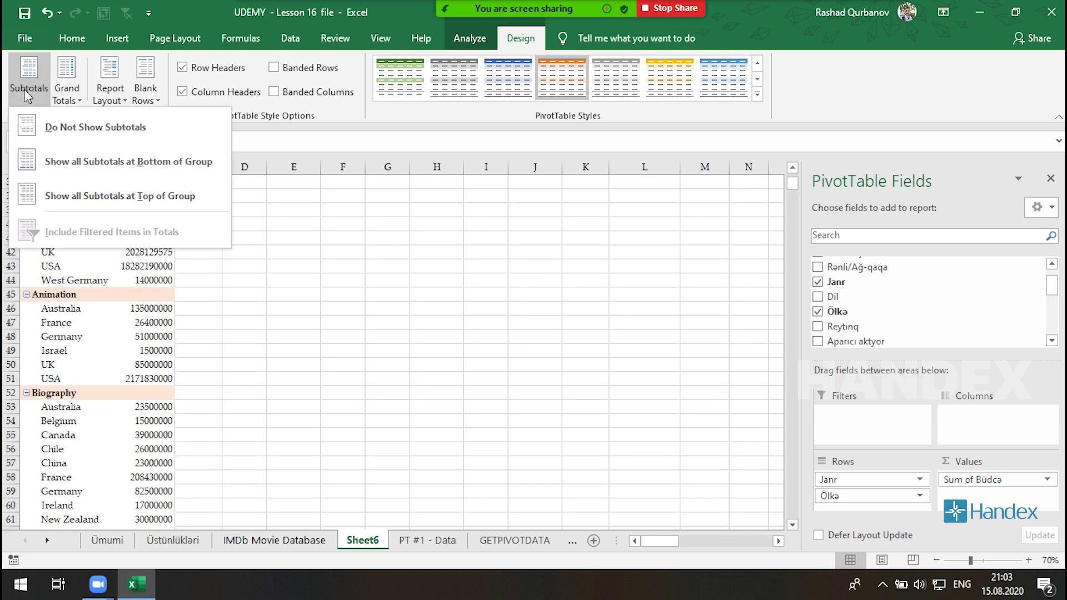
left_click(183, 196)
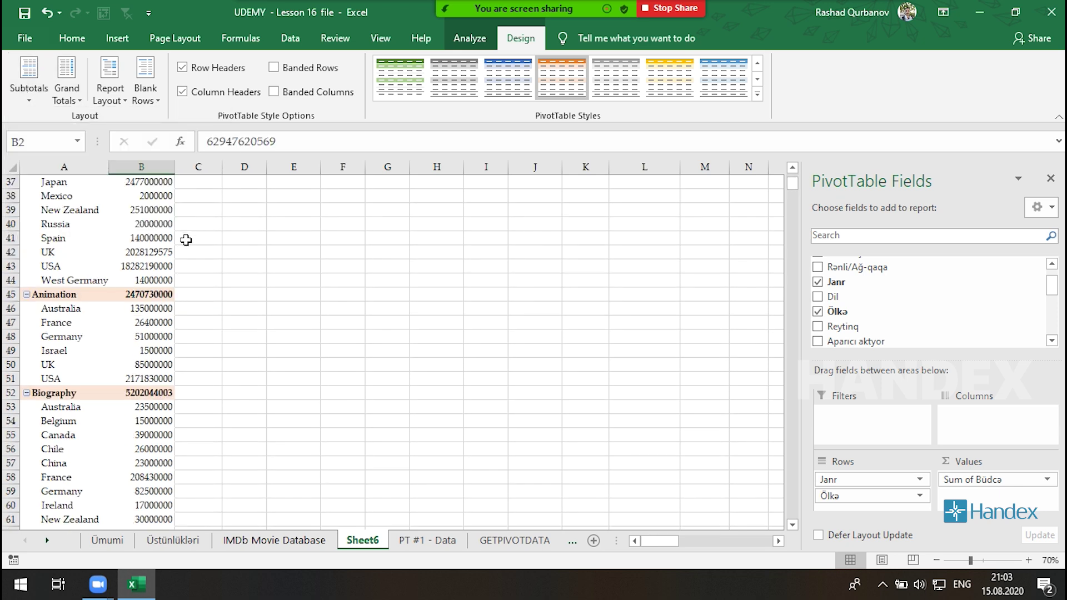
scroll(178, 250, "up", 12)
left_click(30, 102)
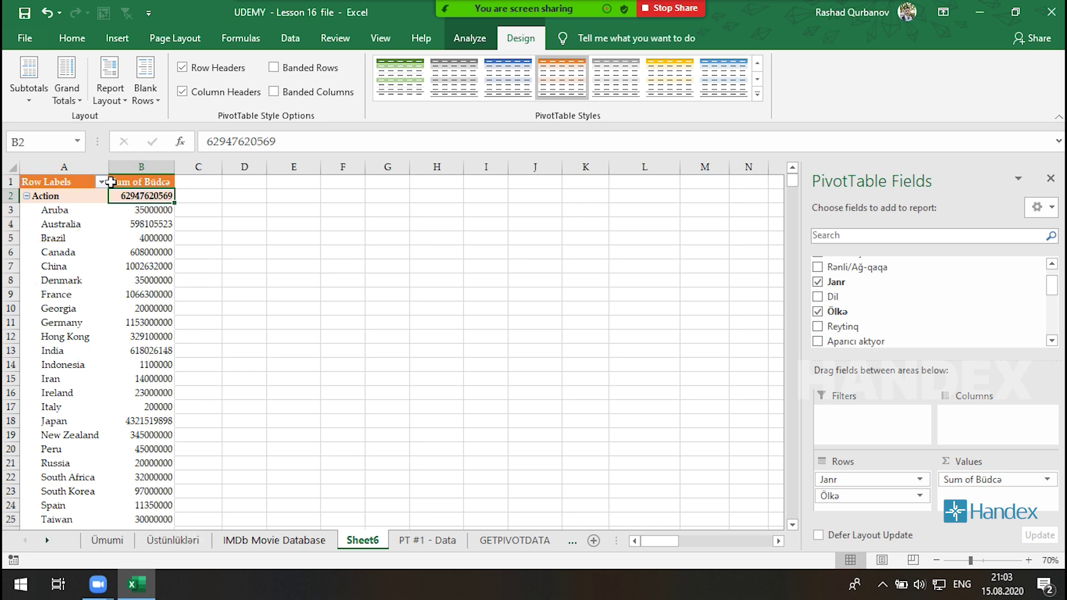
- Turn off subtotals for the genre groups
left_click(63, 97)
left_click(29, 89)
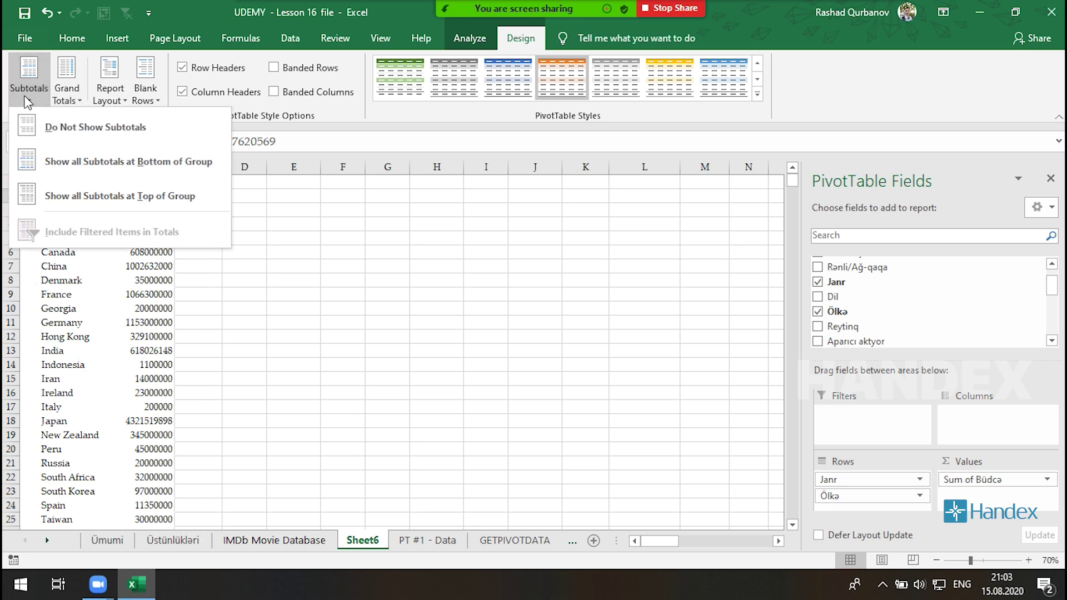
left_click(69, 125)
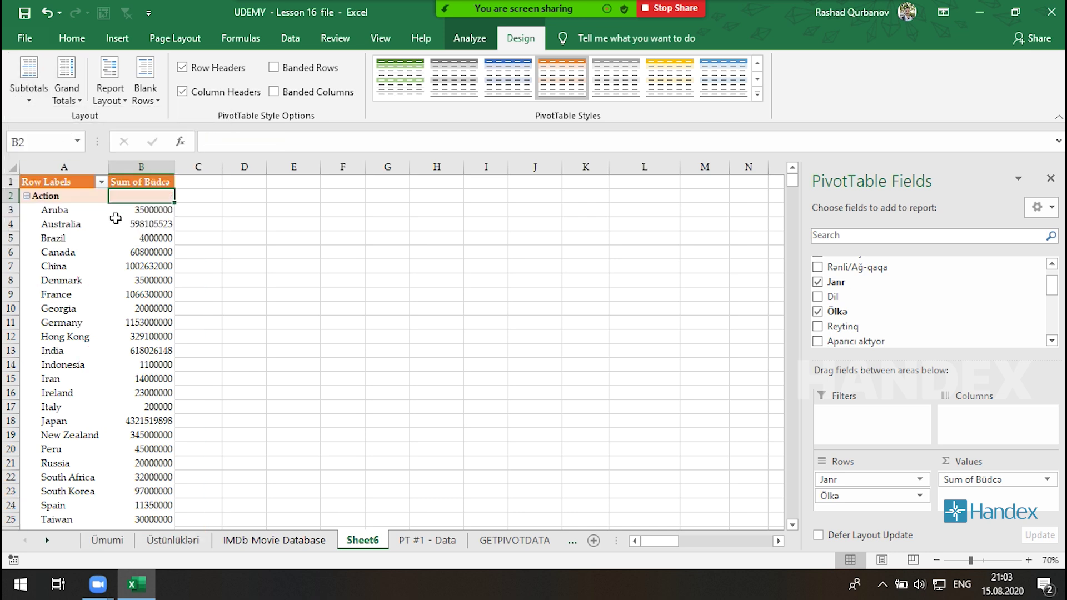
- Show all subtotals at the bottom of each genre group and select the Action Total row
left_click(33, 97)
left_click(100, 162)
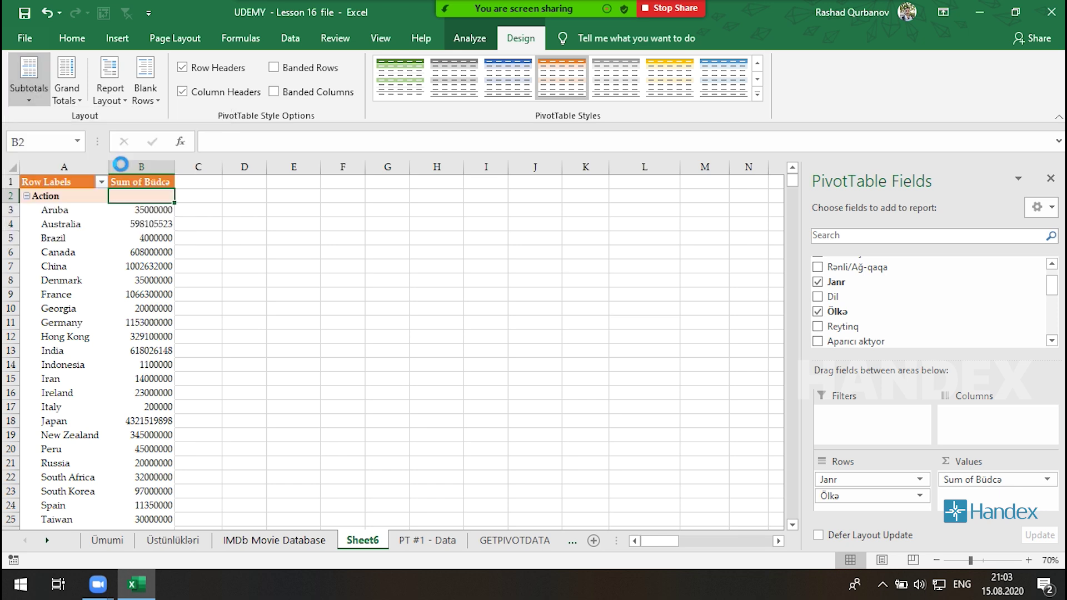
scroll(134, 205, "down", 6)
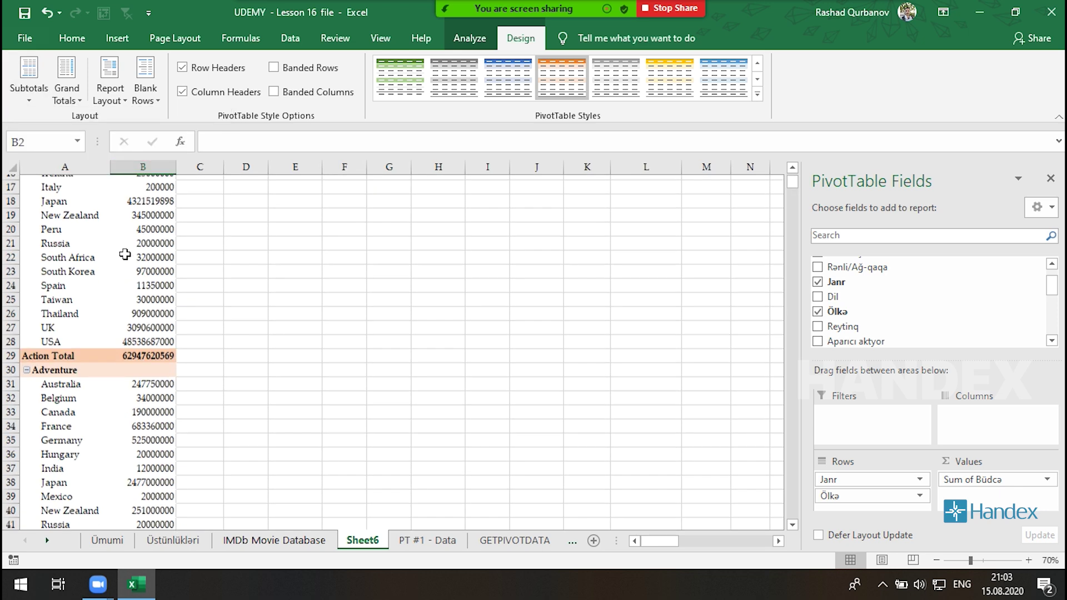
left_click(11, 323)
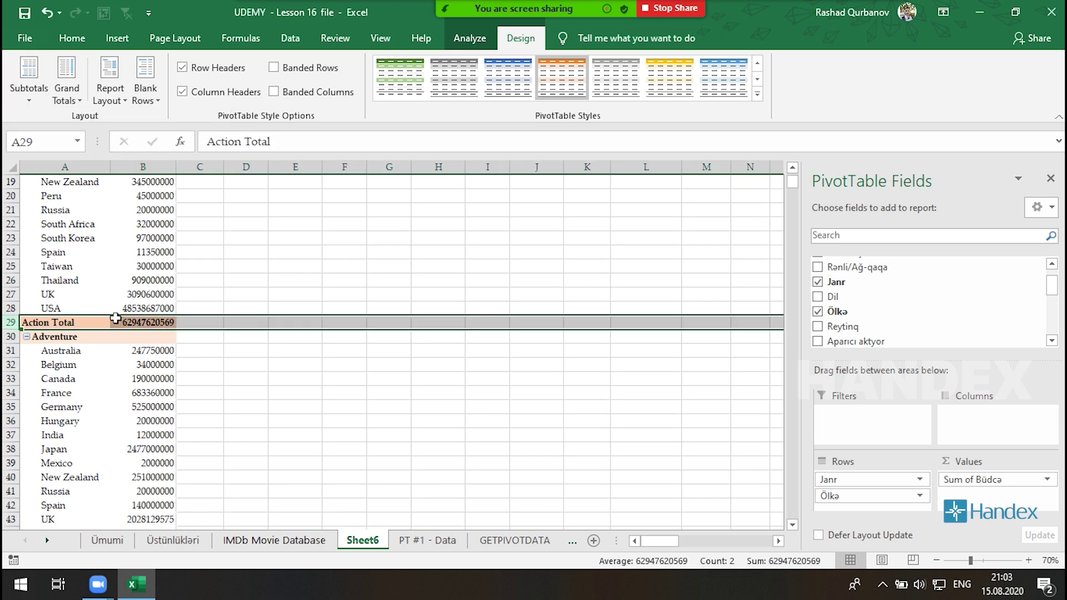